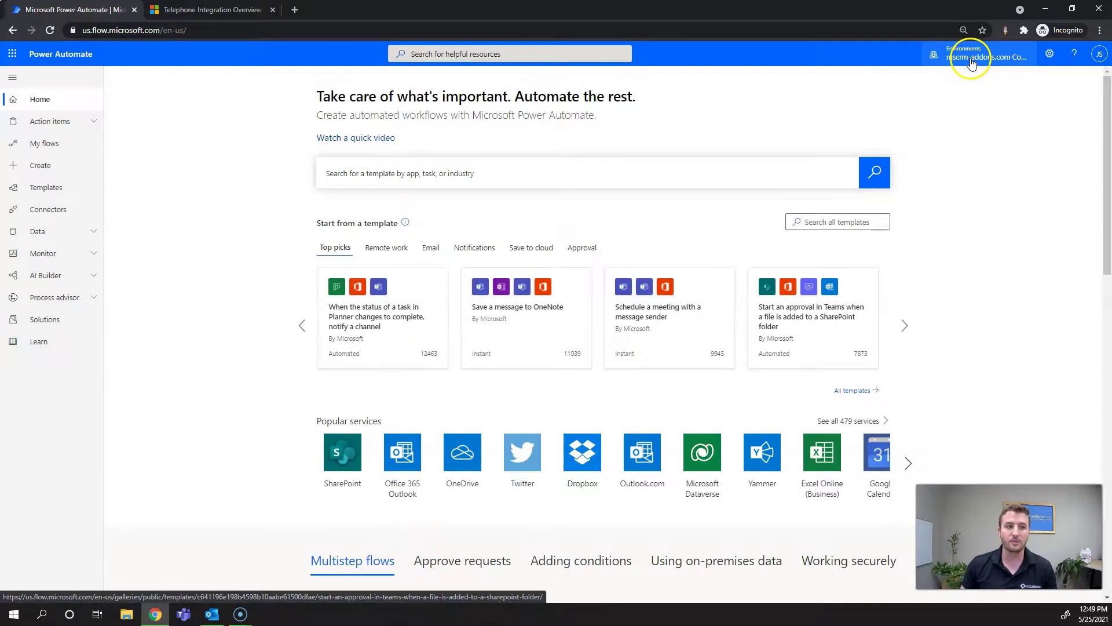
# Start a new scheduled cloud flow from blank and name it "Overdue invoice Notification"
pyautogui.click(52, 171)
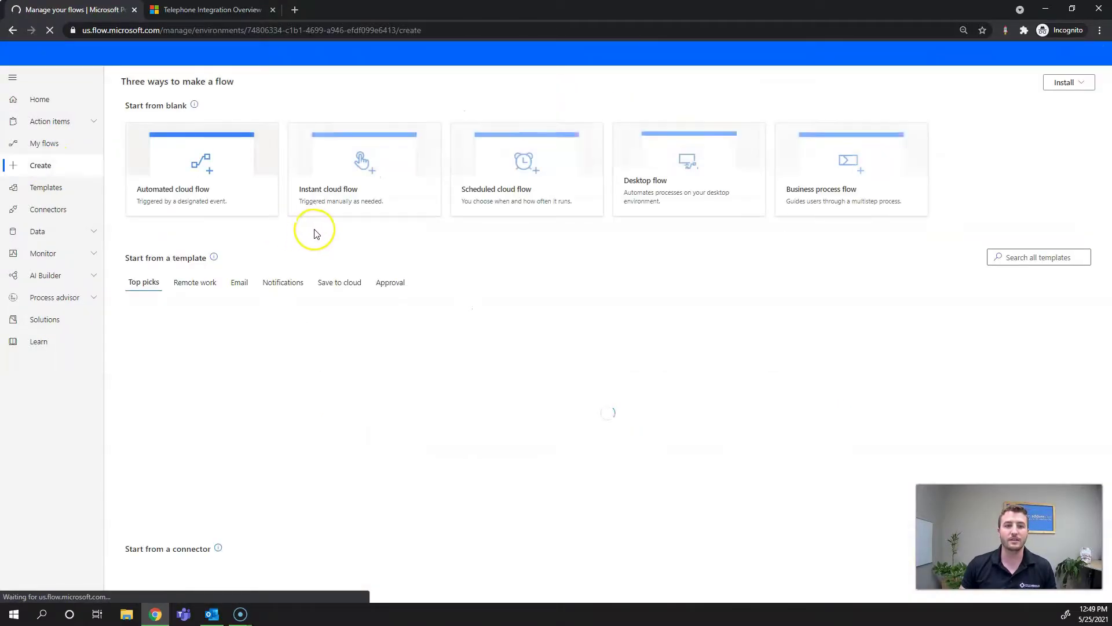
pyautogui.click(507, 195)
pyautogui.click(586, 225)
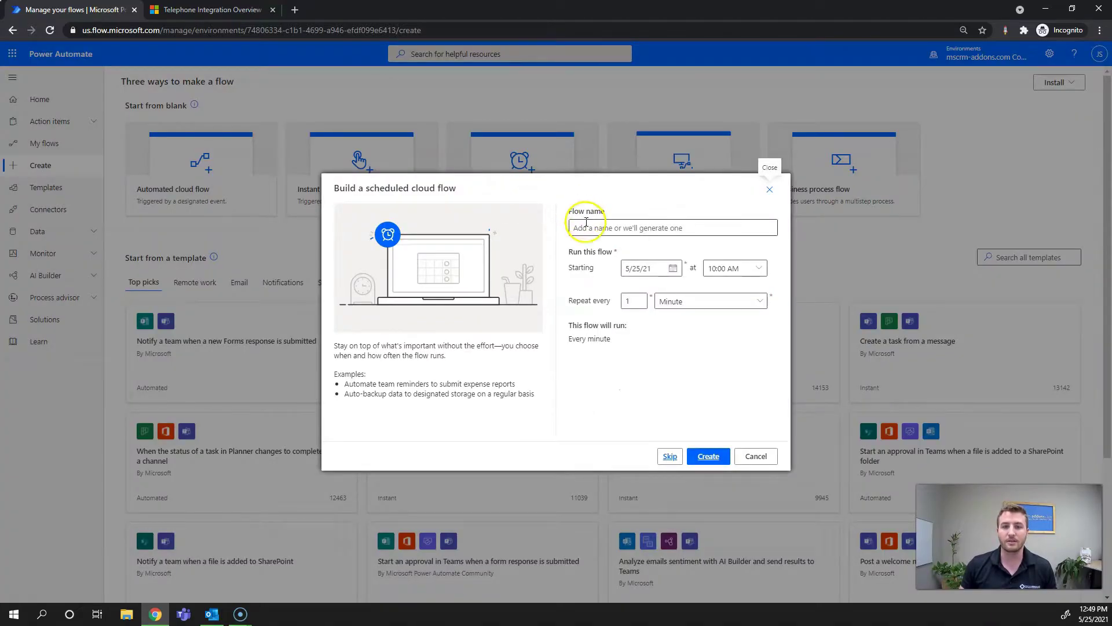
pyautogui.click(587, 228)
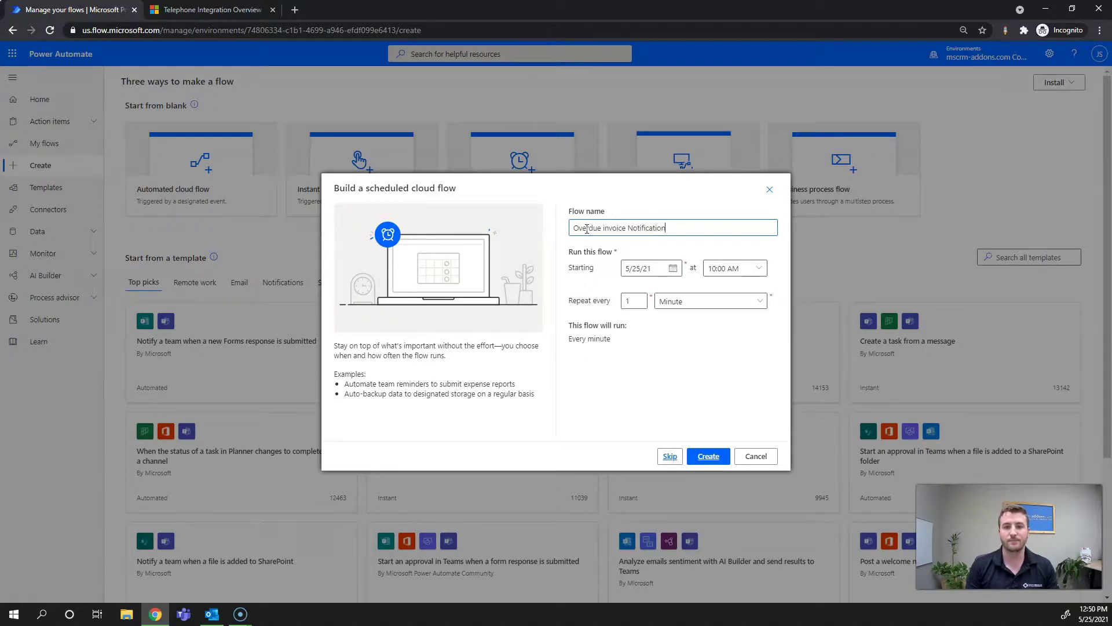
# Set the scheduled flow's start time to 02:00 PM
pyautogui.click(757, 271)
pyautogui.scroll(5, 805, 249)
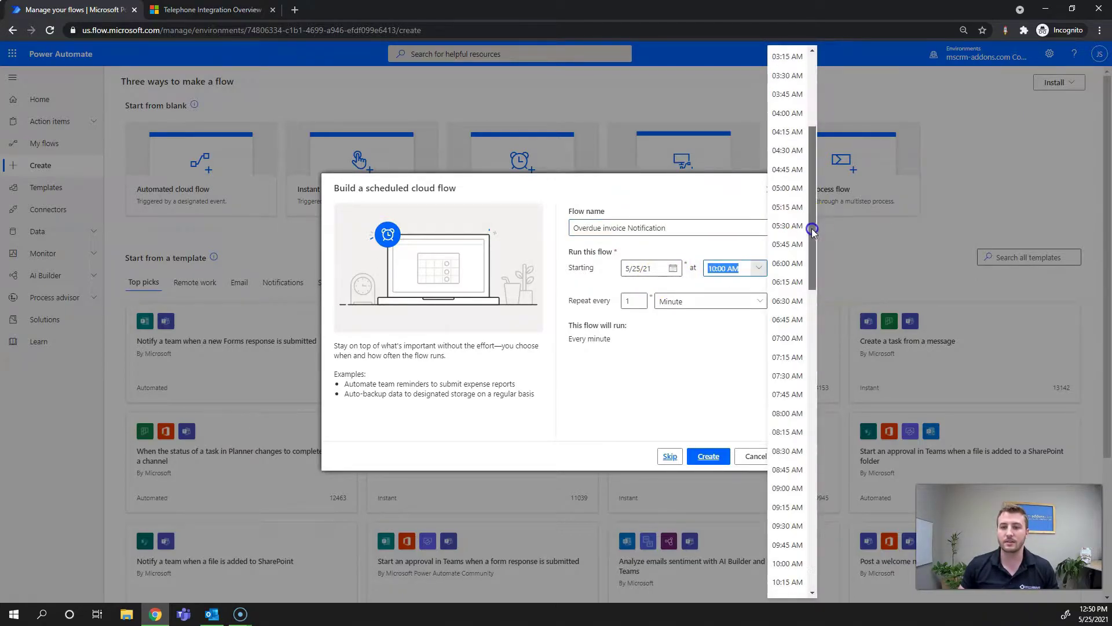
pyautogui.moveTo(806, 251); pyautogui.dragTo(804, 369)
pyautogui.click(788, 371)
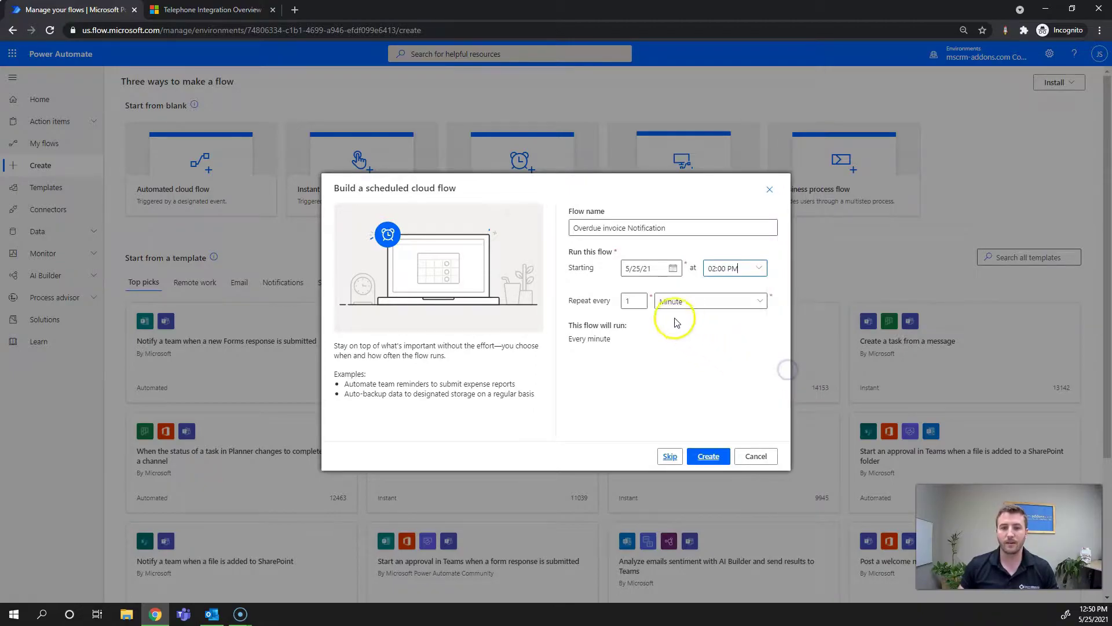
# Set the flow to repeat every 1 week on Monday only and create it
pyautogui.click(722, 304)
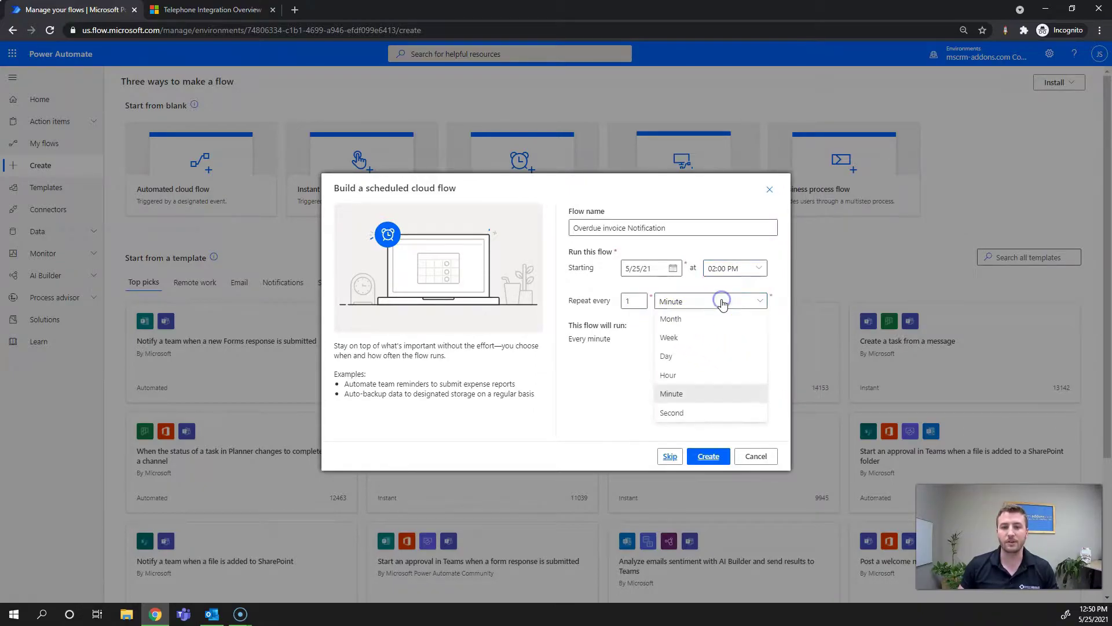
pyautogui.click(688, 338)
pyautogui.click(578, 344)
pyautogui.click(621, 344)
pyautogui.click(644, 345)
pyautogui.click(663, 343)
pyautogui.click(684, 344)
pyautogui.click(708, 456)
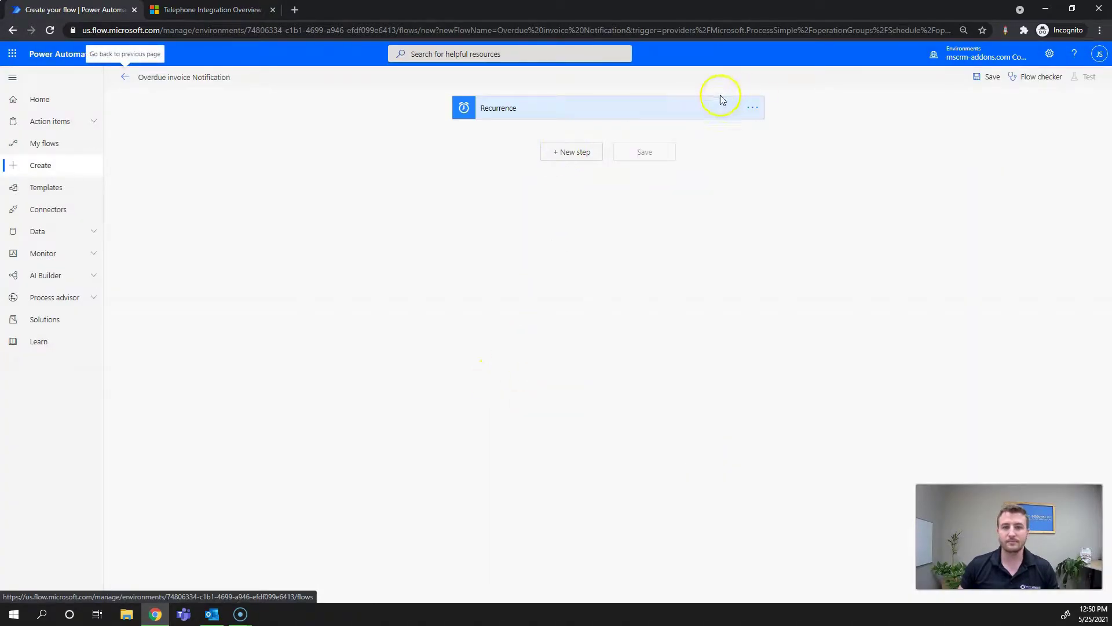
# Set the Recurrence trigger's time zone to (UTC-05:00) Eastern Time (US & Canada)
pyautogui.click(605, 114)
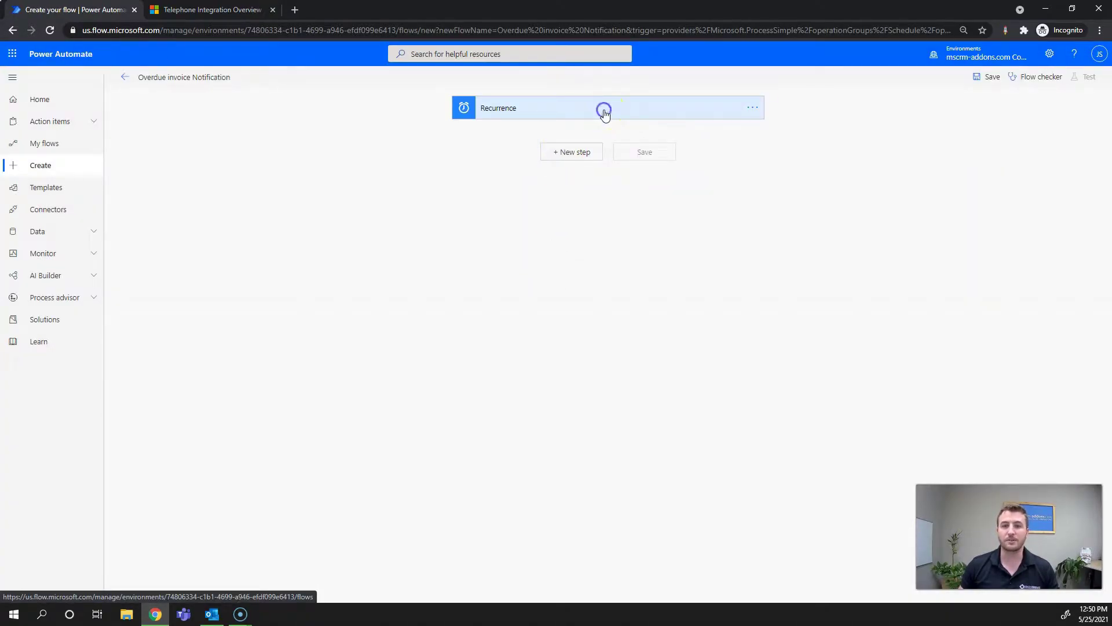
pyautogui.click(551, 133)
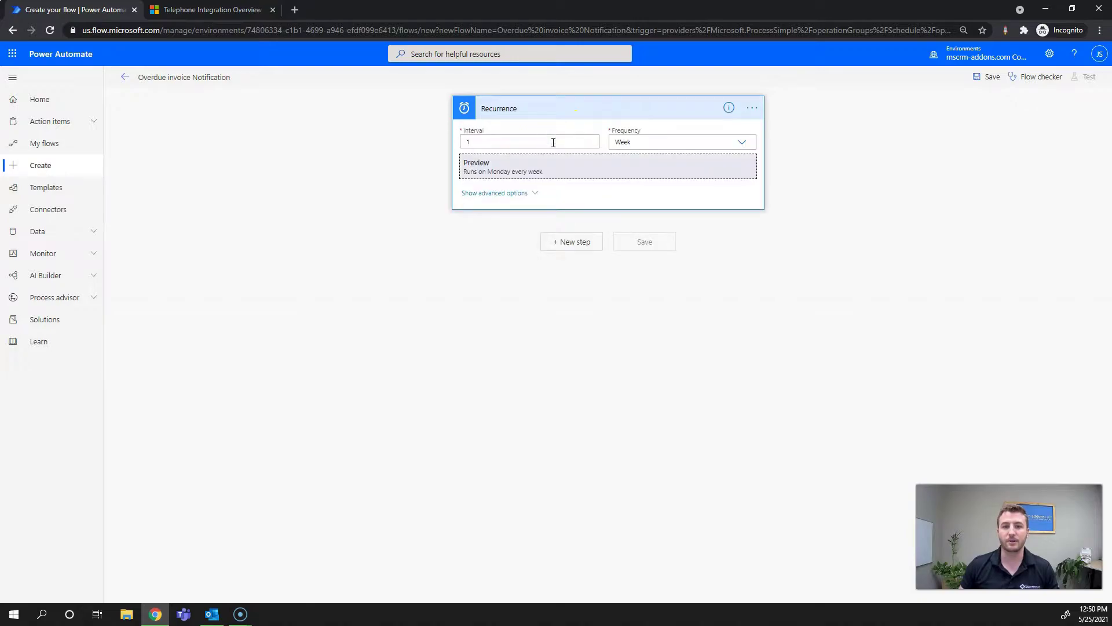
pyautogui.click(528, 193)
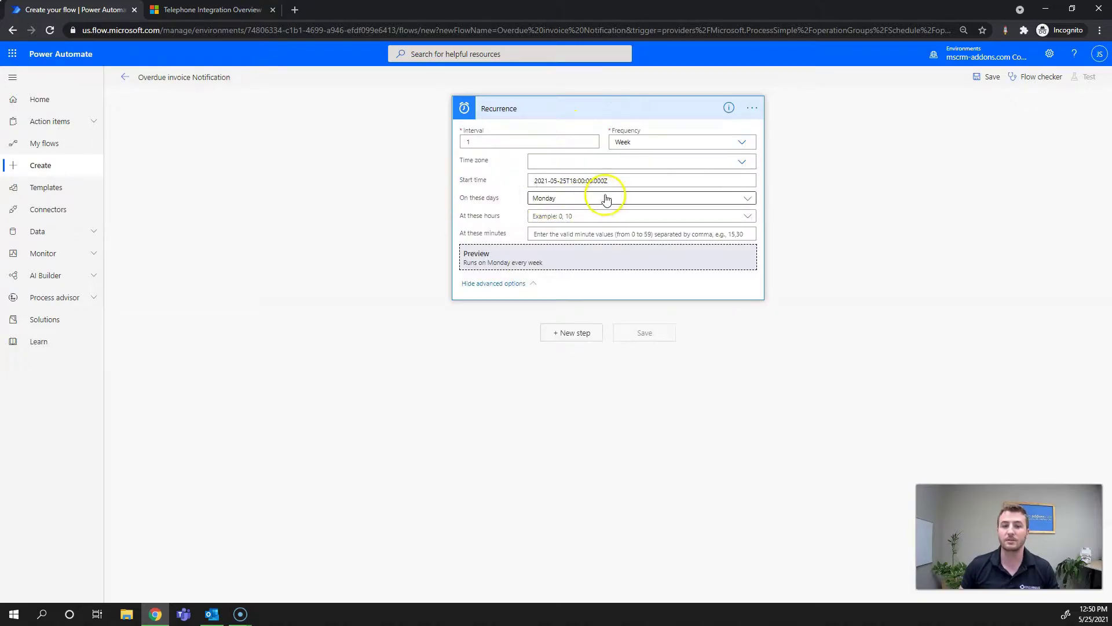
pyautogui.click(743, 163)
pyautogui.click(686, 163)
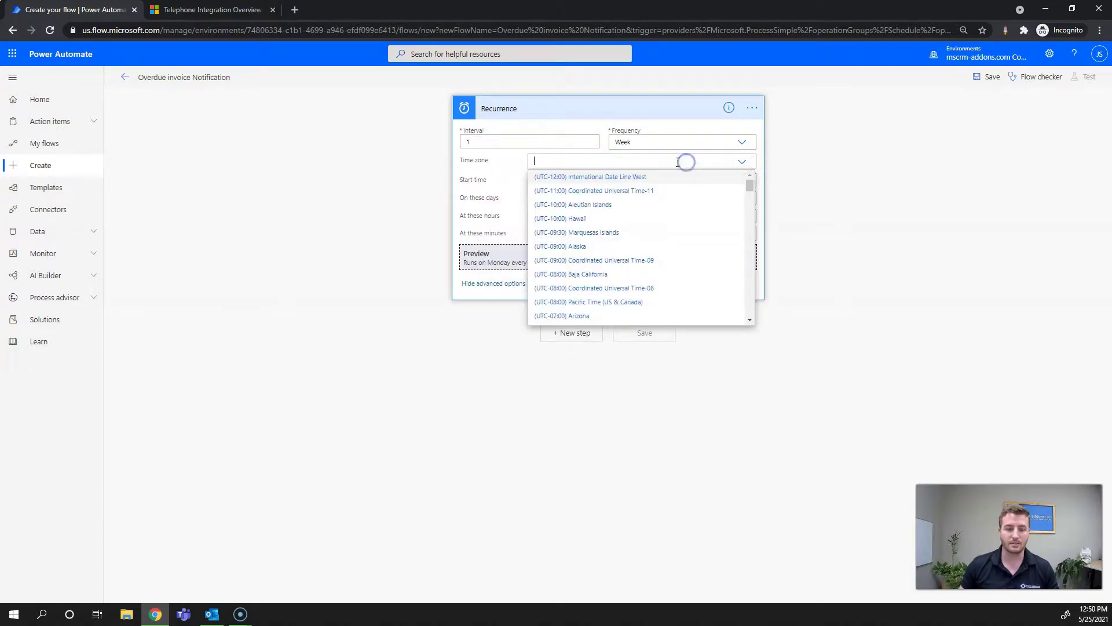
pyautogui.write('East')
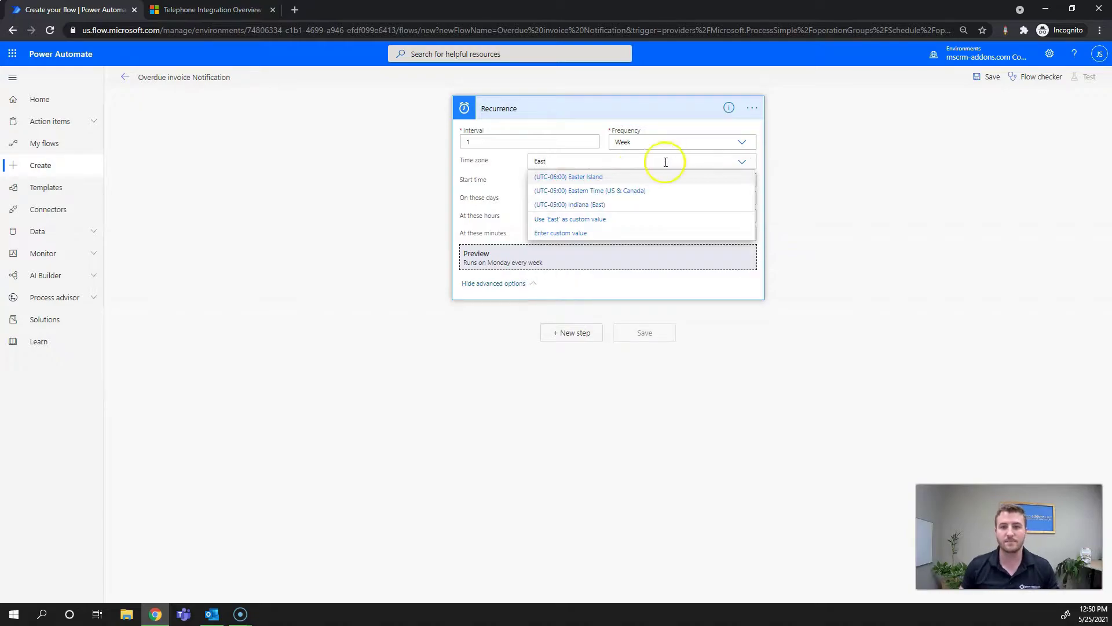
pyautogui.click(615, 191)
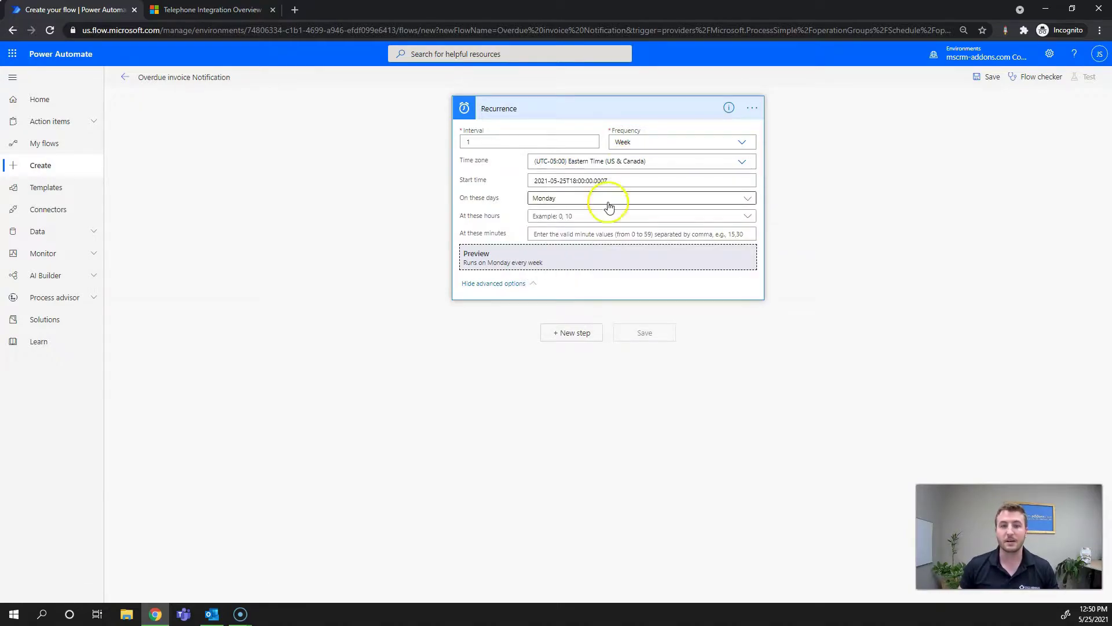
pyautogui.click(523, 284)
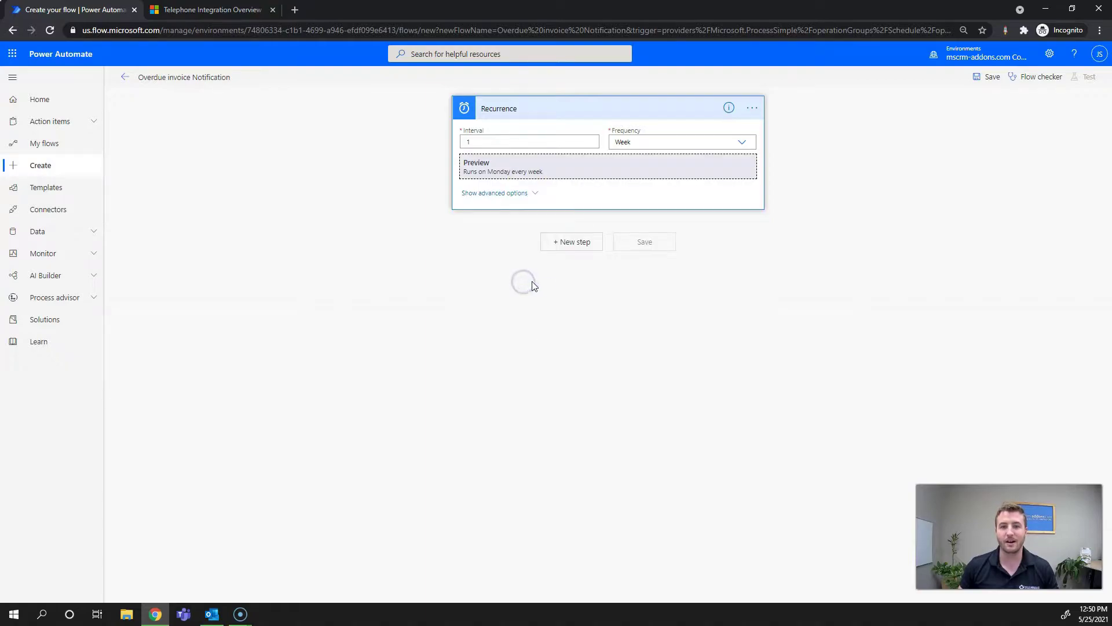
# Add a Microsoft Dataverse List rows action for the Invoices table and show its advanced options
pyautogui.click(577, 246)
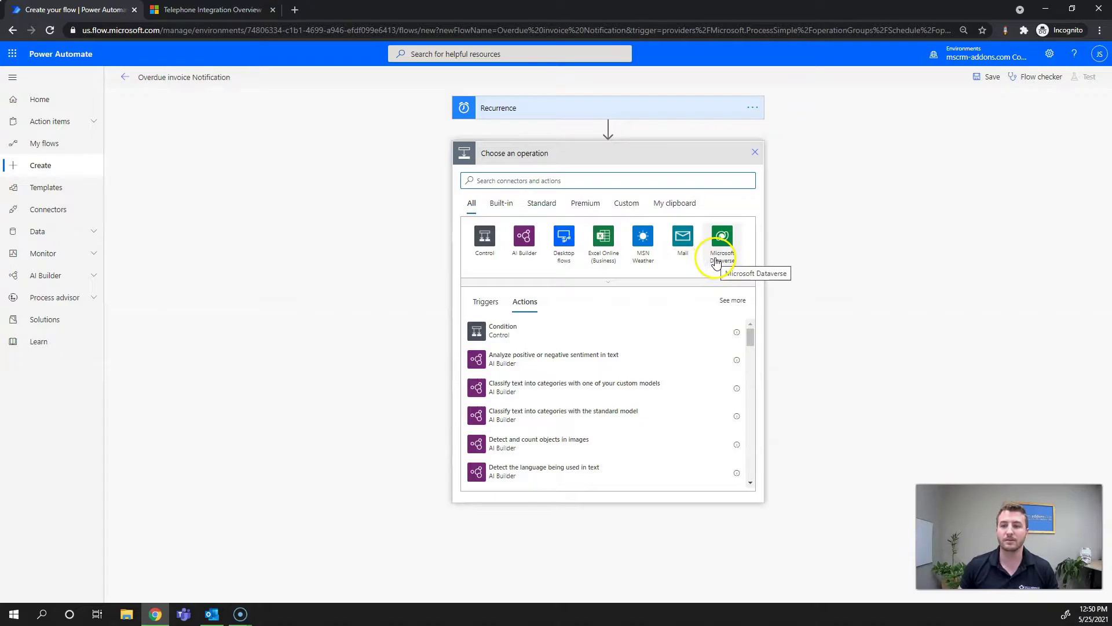
pyautogui.click(718, 264)
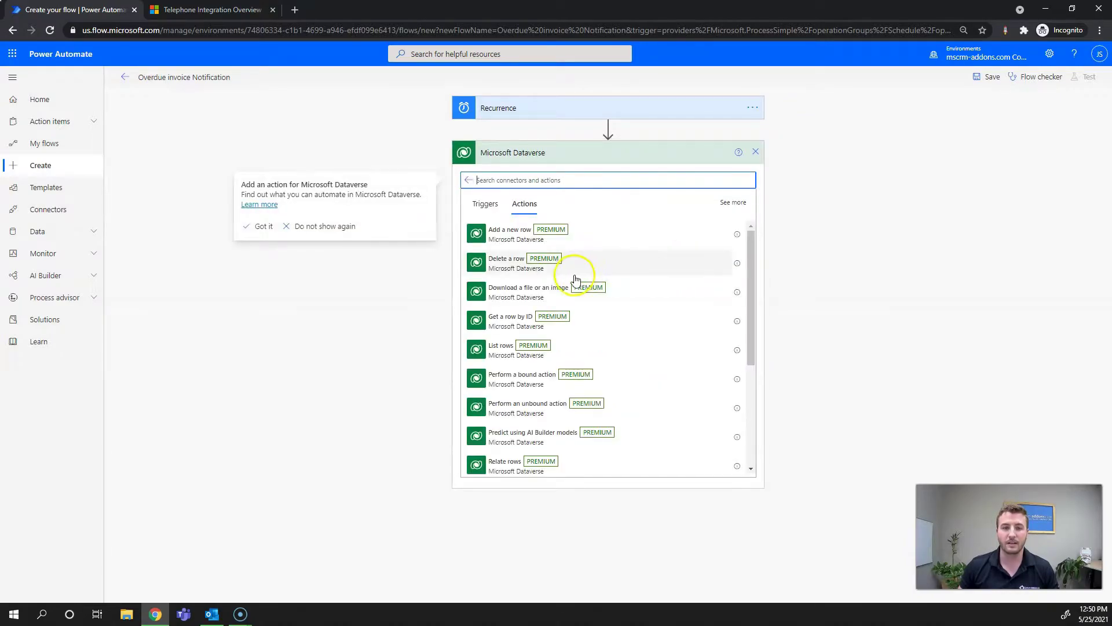
pyautogui.click(525, 348)
pyautogui.click(639, 179)
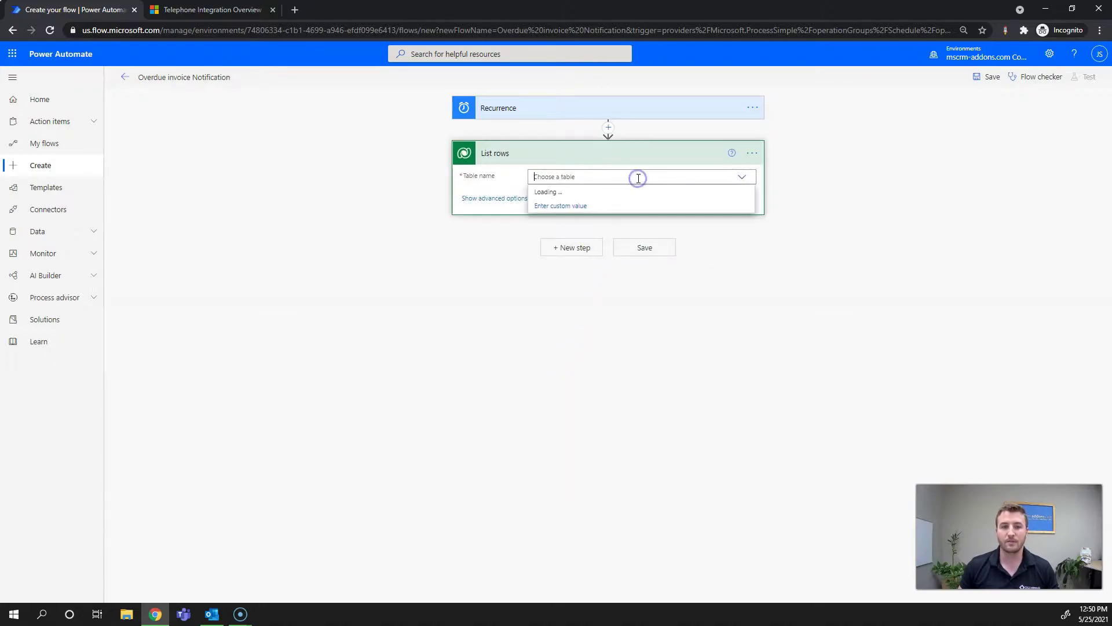
pyautogui.write('Invoi')
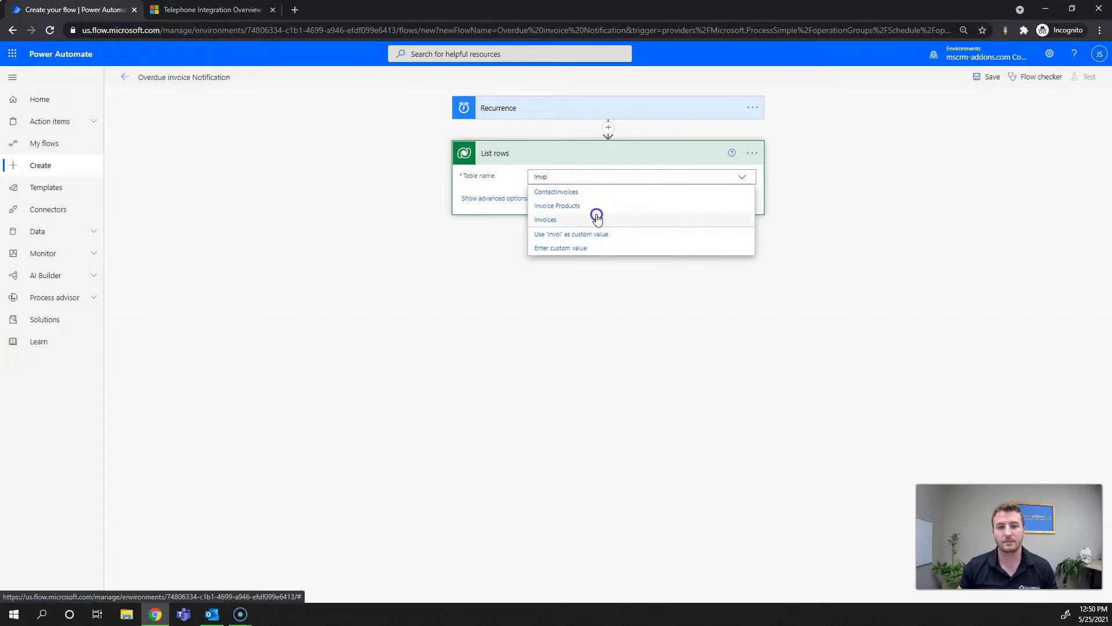
pyautogui.click(596, 219)
pyautogui.click(533, 199)
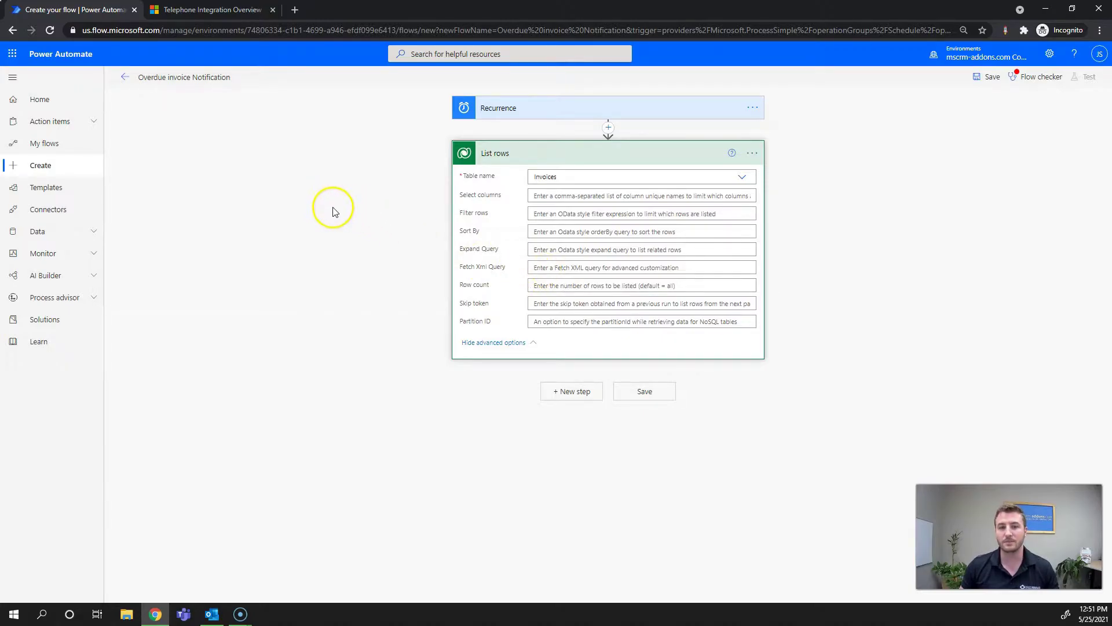
# Switch to the Dynamics 365 Sales Hub and open an Advanced Find query that looks for Invoices
pyautogui.click(240, 14)
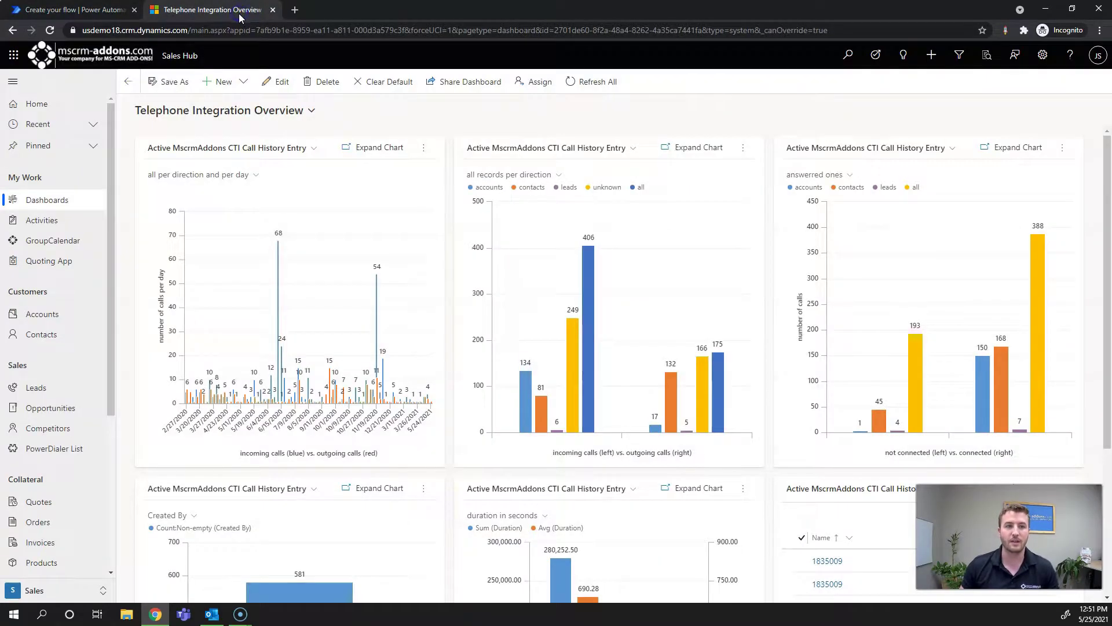
pyautogui.click(959, 67)
pyautogui.moveTo(876, 102); pyautogui.dragTo(616, 73)
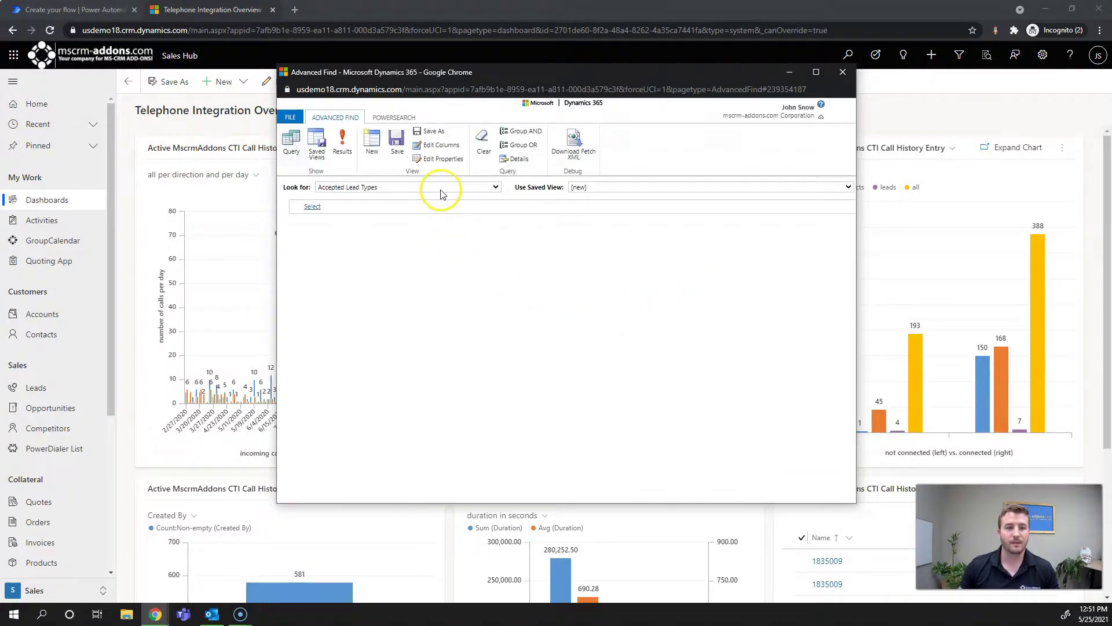
pyautogui.click(429, 188)
pyautogui.scroll(-5, 417, 281)
pyautogui.scroll(-5, 371, 405)
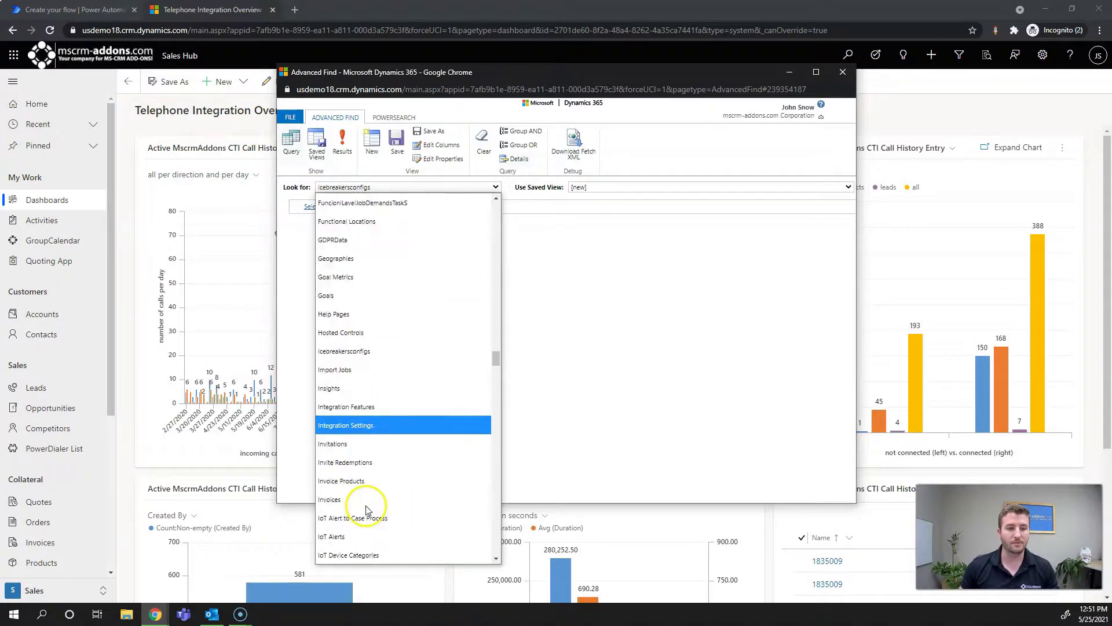
pyautogui.click(363, 364)
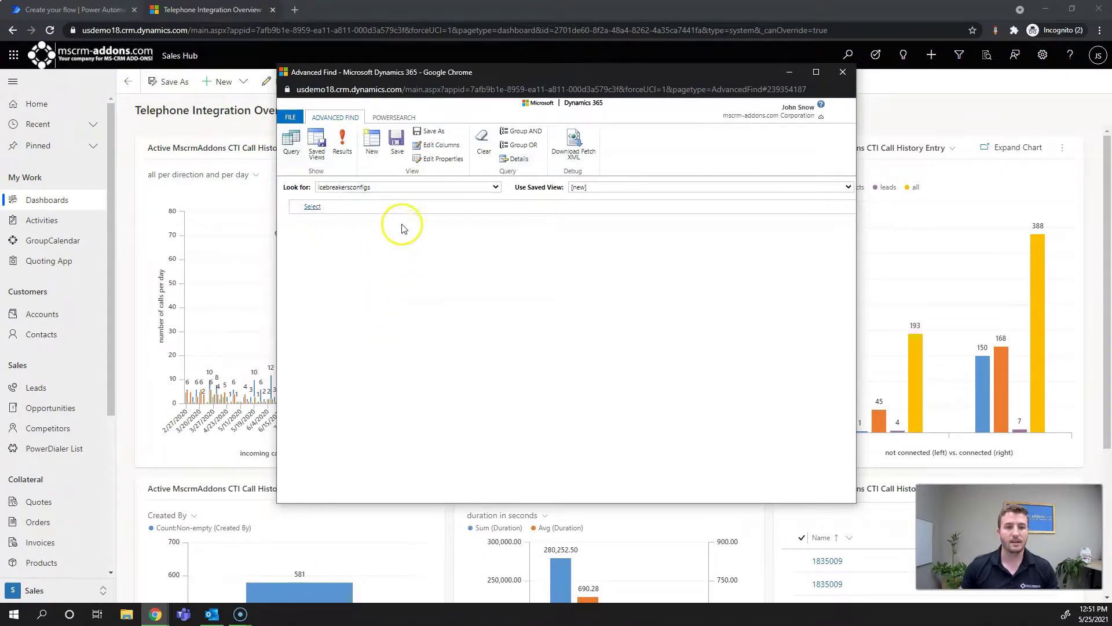
# Add a query condition that Status equals Active
pyautogui.click(372, 206)
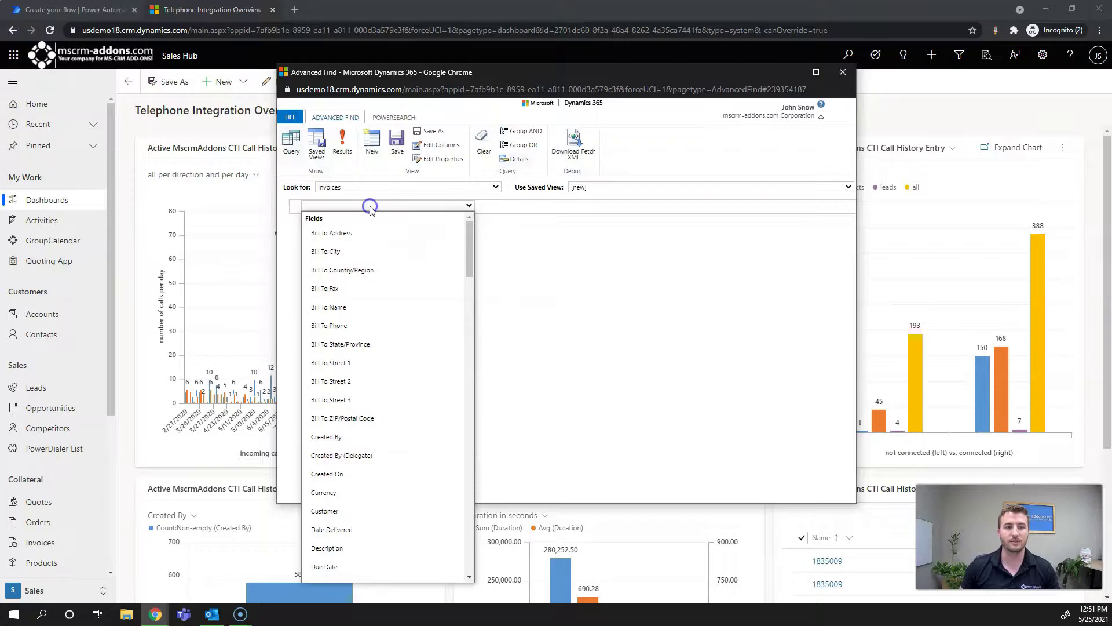
pyautogui.scroll(-2, 374, 399)
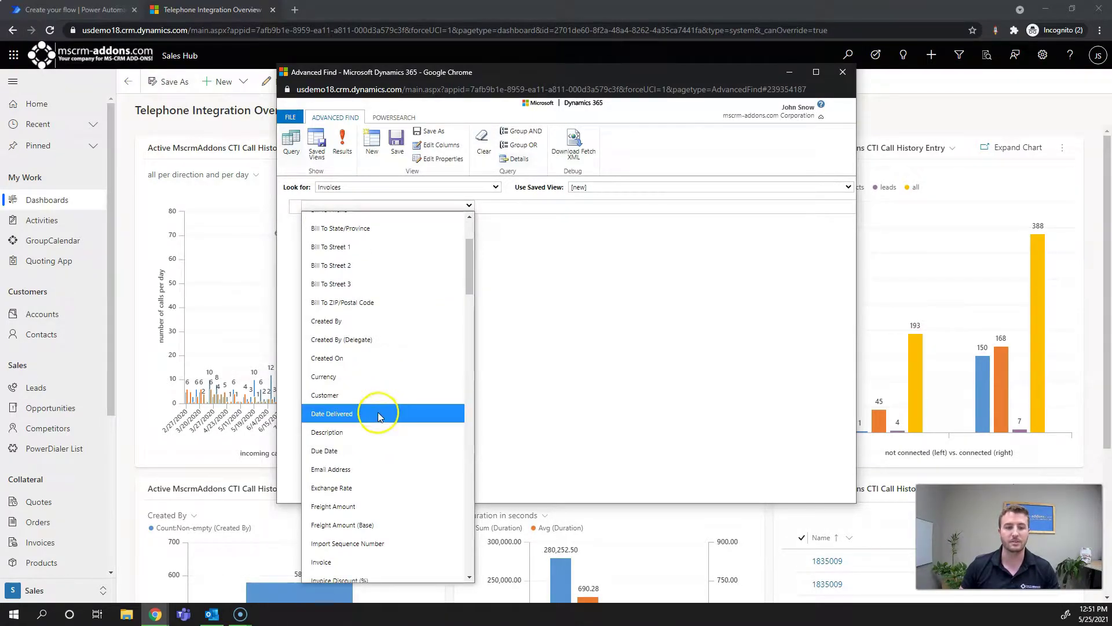
pyautogui.scroll(-2, 377, 426)
pyautogui.scroll(-6, 374, 440)
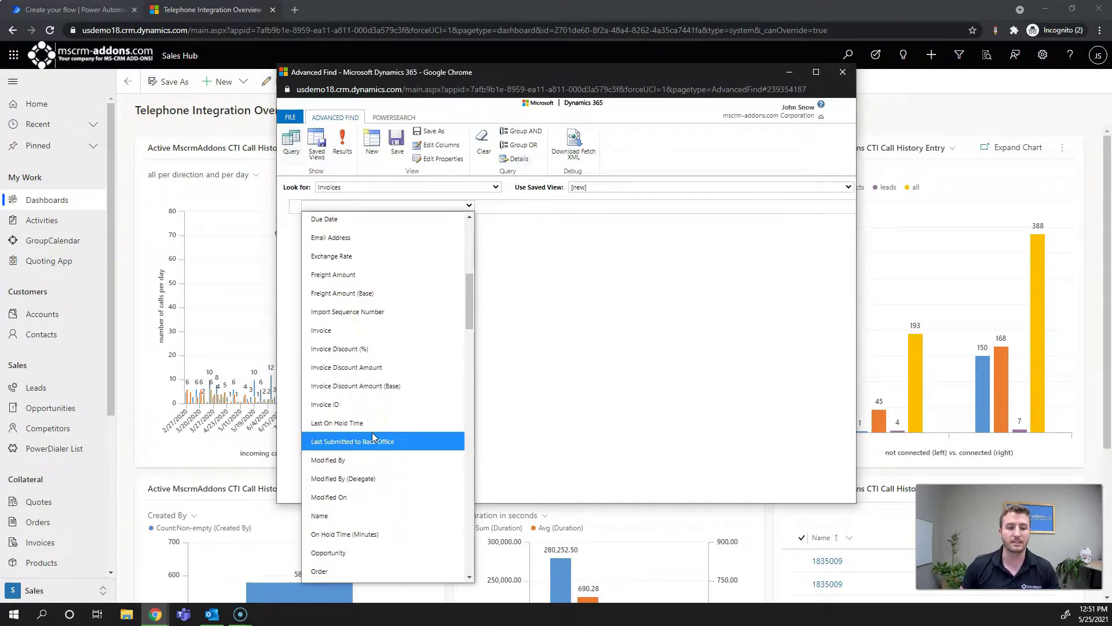
pyautogui.scroll(-2, 370, 474)
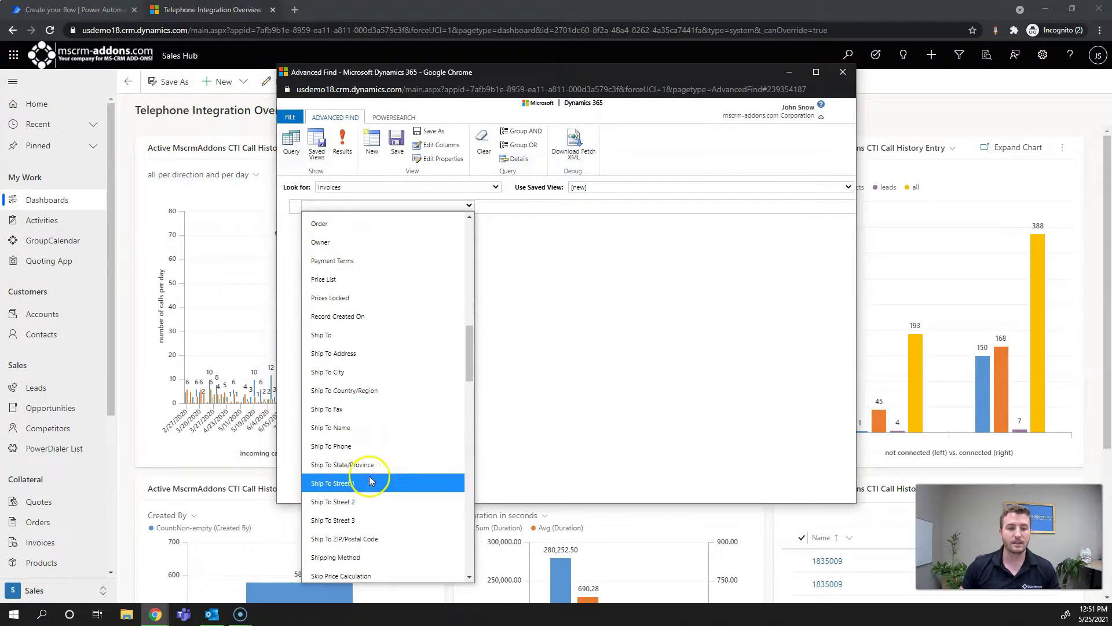
pyautogui.scroll(-2, 362, 504)
pyautogui.click(359, 504)
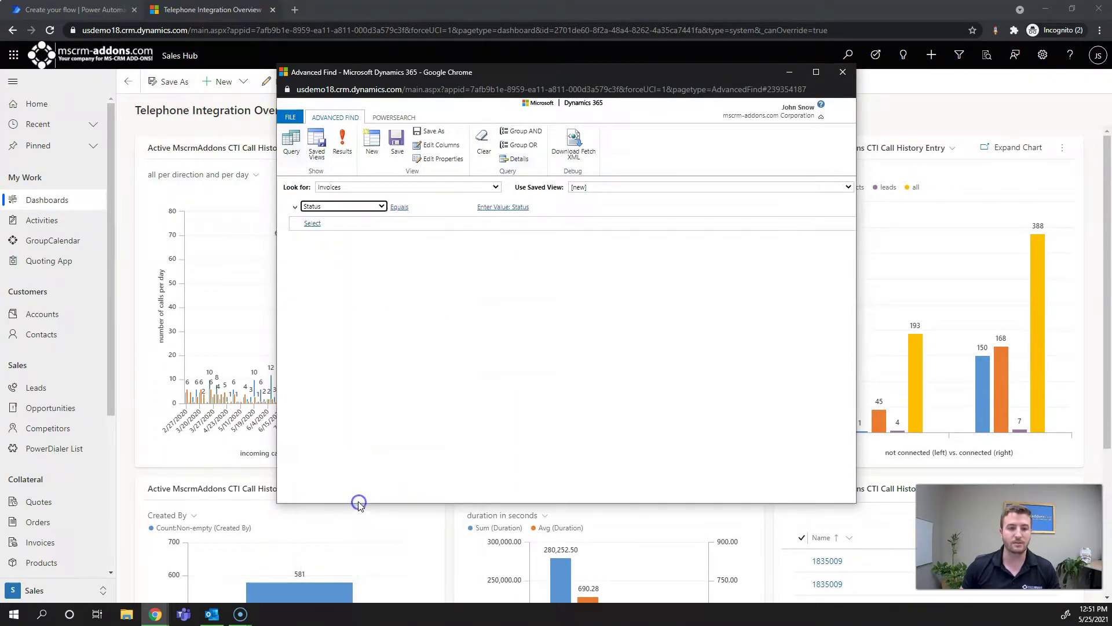
pyautogui.click(556, 206)
pyautogui.click(504, 289)
pyautogui.click(562, 311)
pyautogui.click(625, 382)
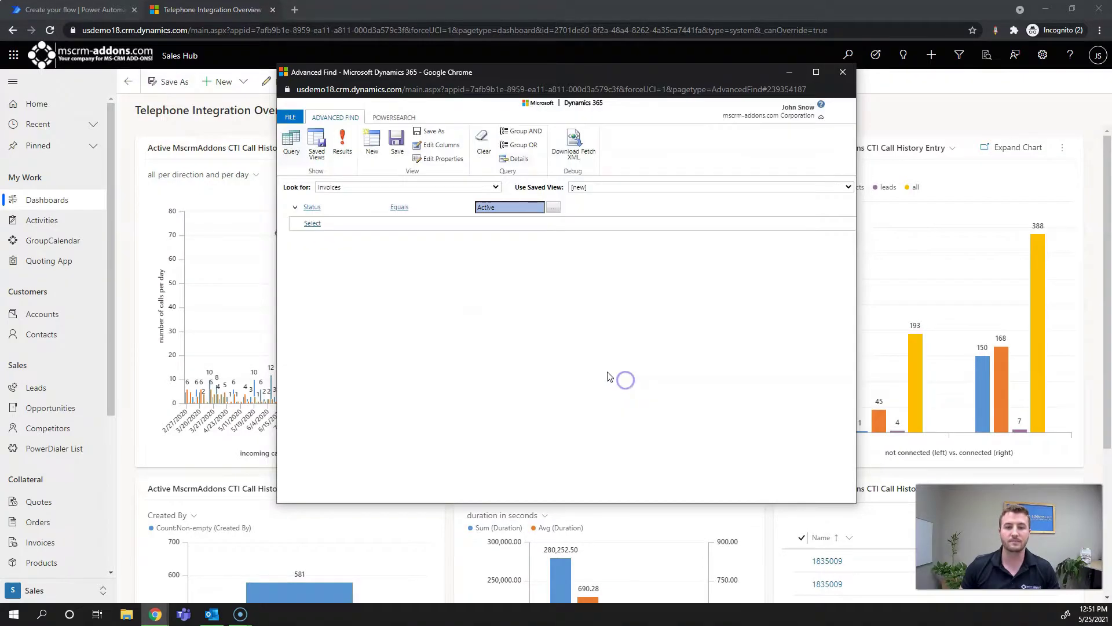
# Add a condition that Due Date is Older Than X Days with the value 1, and run the query
pyautogui.click(377, 223)
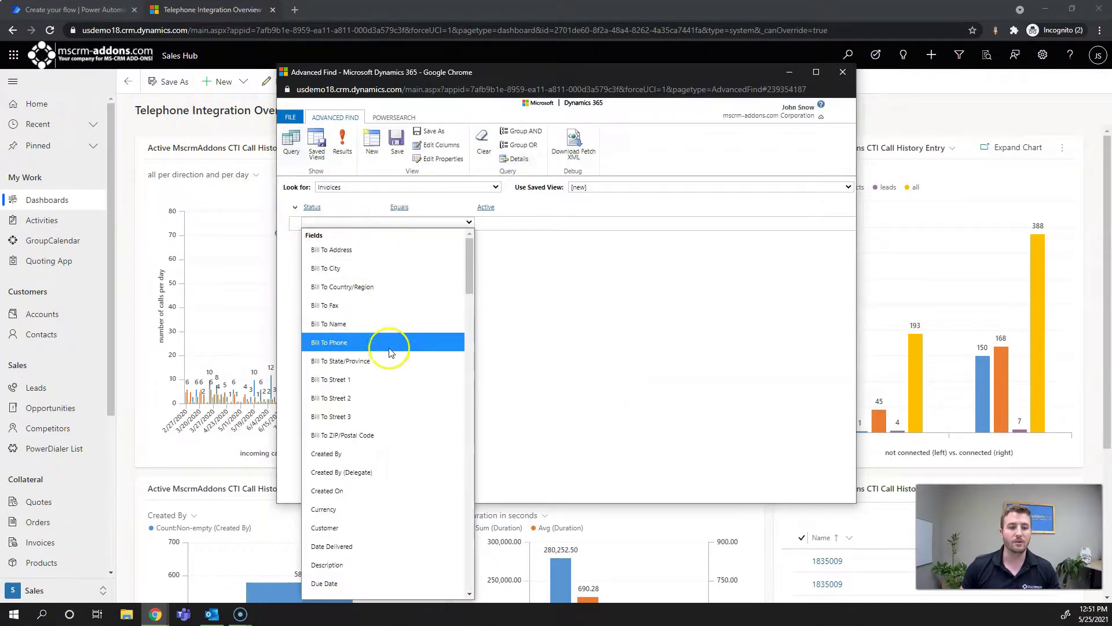
pyautogui.scroll(-2, 390, 348)
pyautogui.click(369, 464)
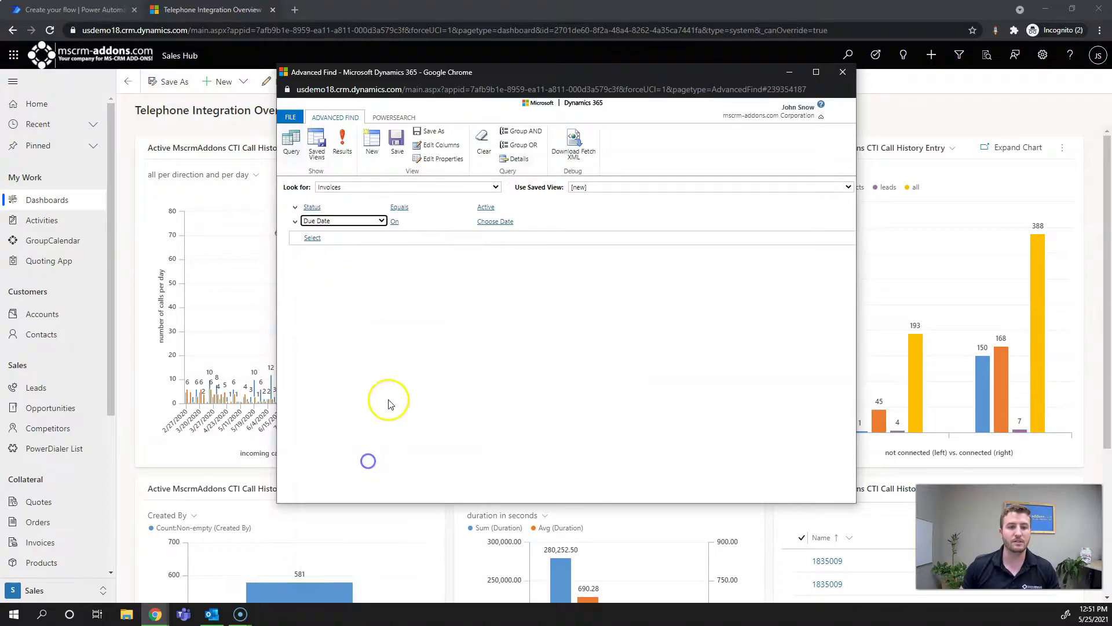
pyautogui.click(440, 222)
pyautogui.scroll(-4, 430, 356)
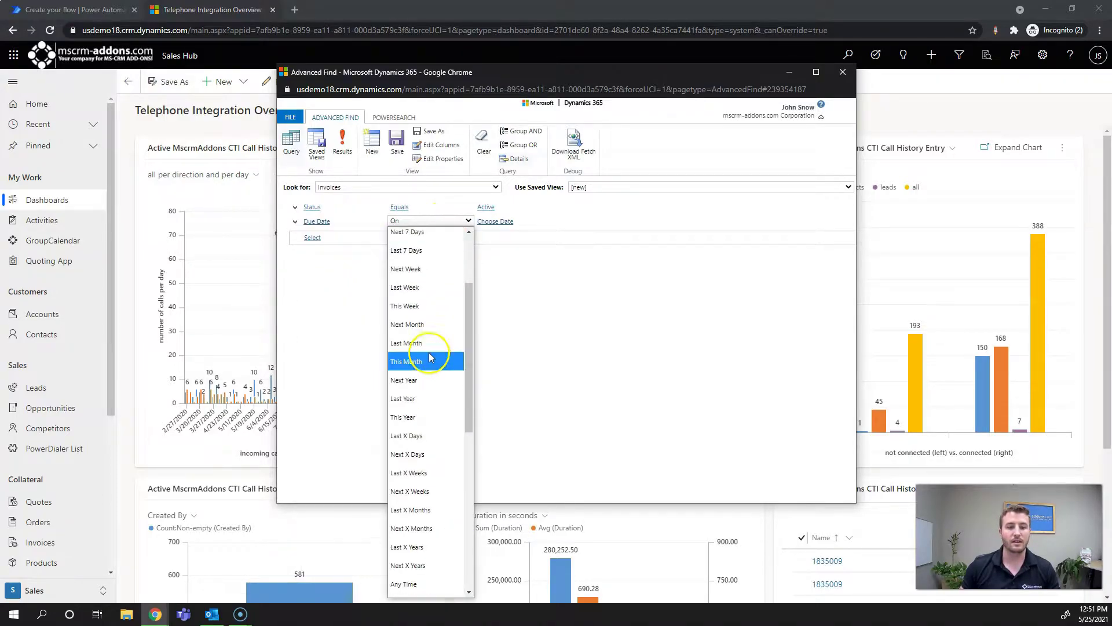
pyautogui.click(438, 487)
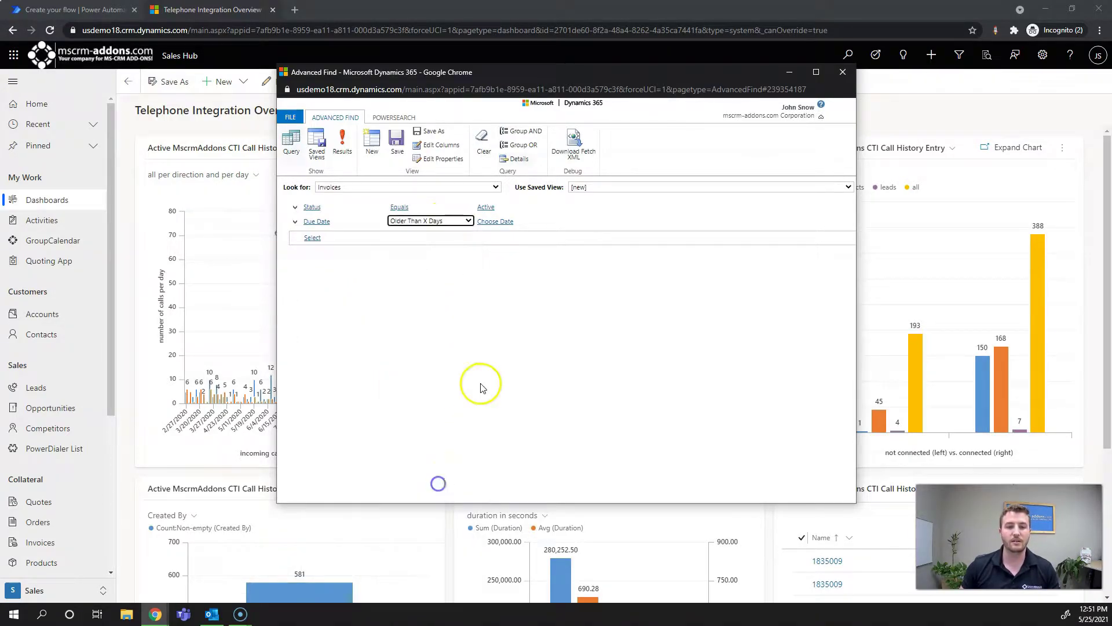
pyautogui.click(524, 223)
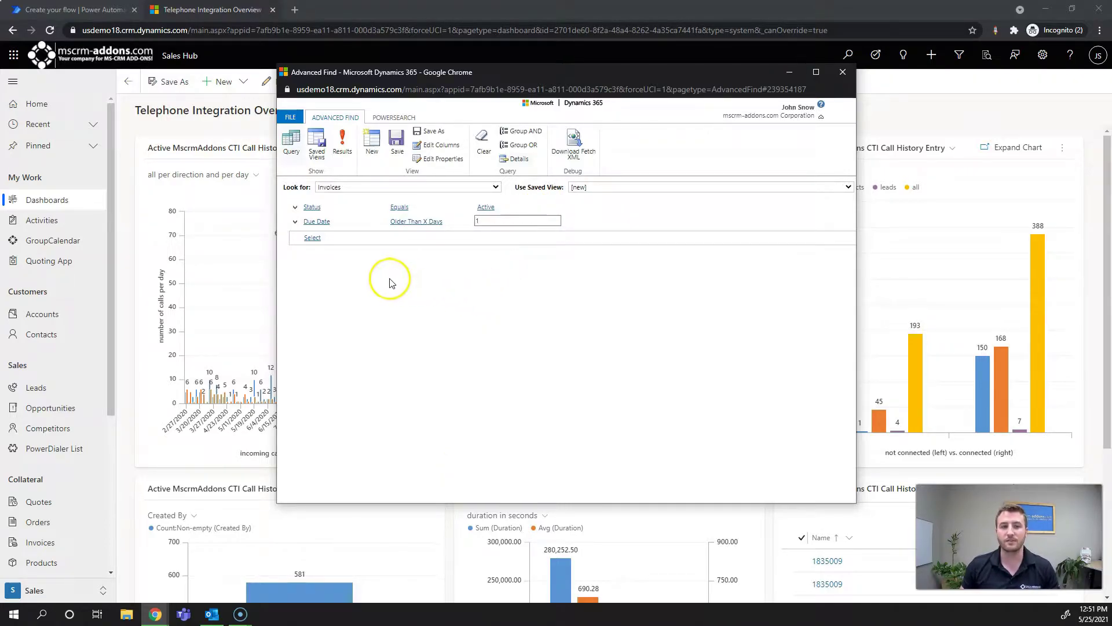
pyautogui.click(343, 144)
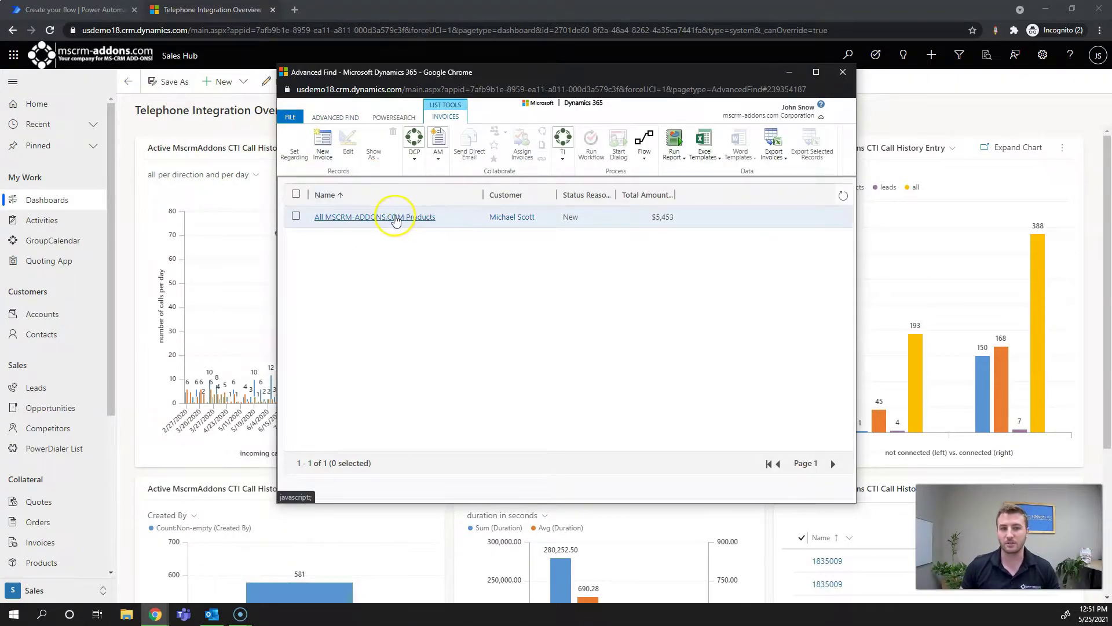
# Download the overdue invoices query as Fetch XML, open the file, copy its entire content and minimise the Notepad and Advanced Find windows
pyautogui.click(343, 114)
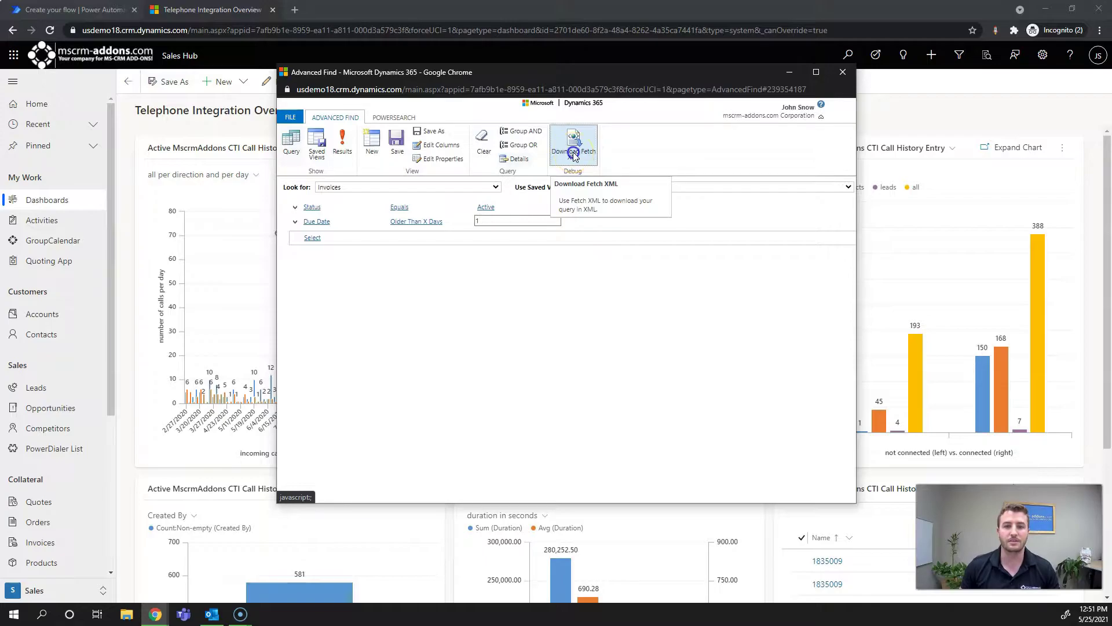
pyautogui.click(573, 152)
pyautogui.click(345, 487)
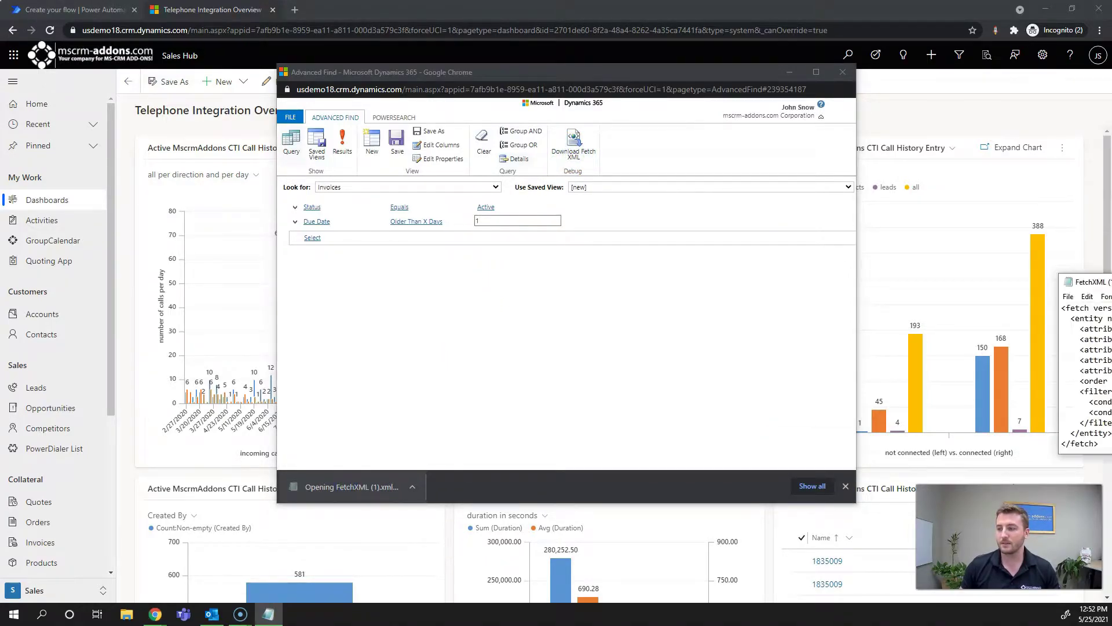
pyautogui.moveTo(323, 325); pyautogui.dragTo(225, 191)
pyautogui.hotkey('ctrl', 'c')
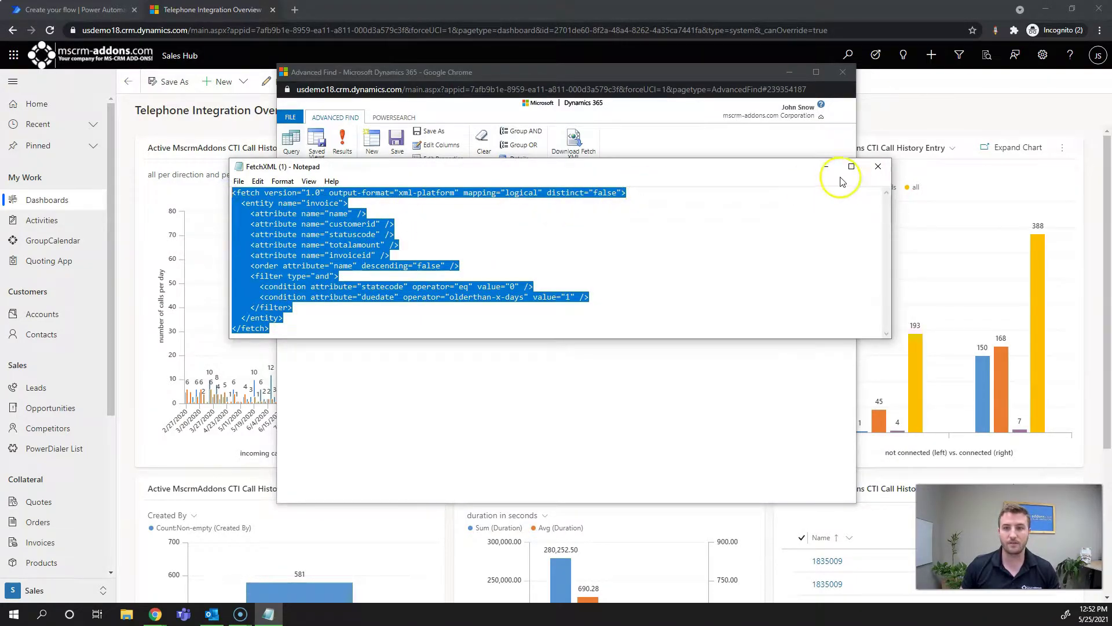
pyautogui.click(825, 167)
pyautogui.click(792, 72)
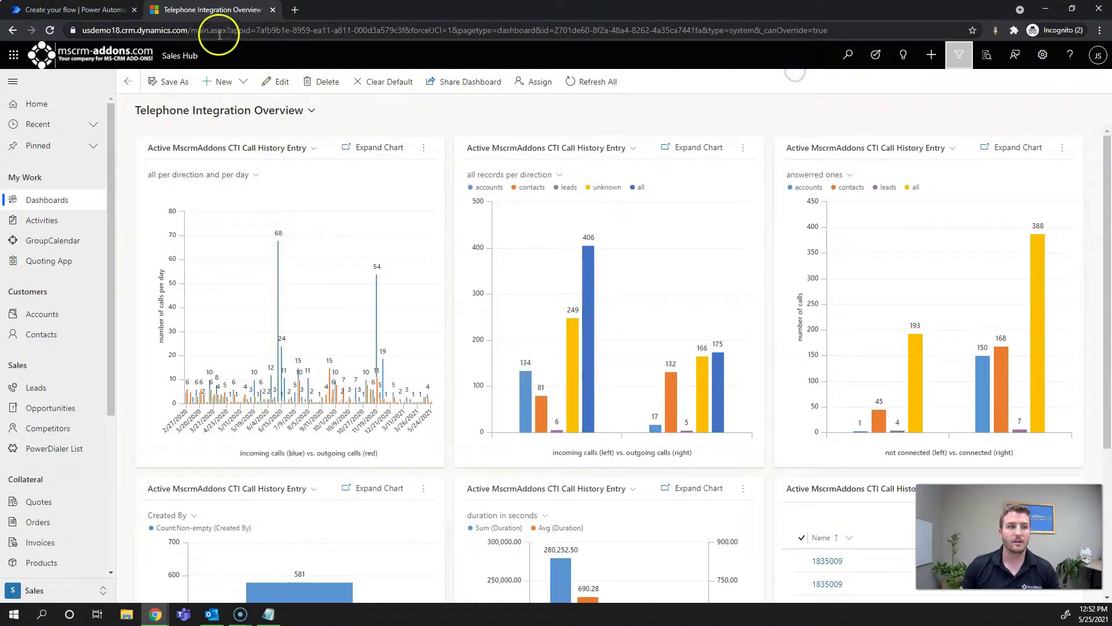
# In the Power Automate flow, paste the copied XML as the List rows Fetch Xml Query and rename the action List Overdue Invoices
pyautogui.click(105, 13)
pyautogui.click(557, 268)
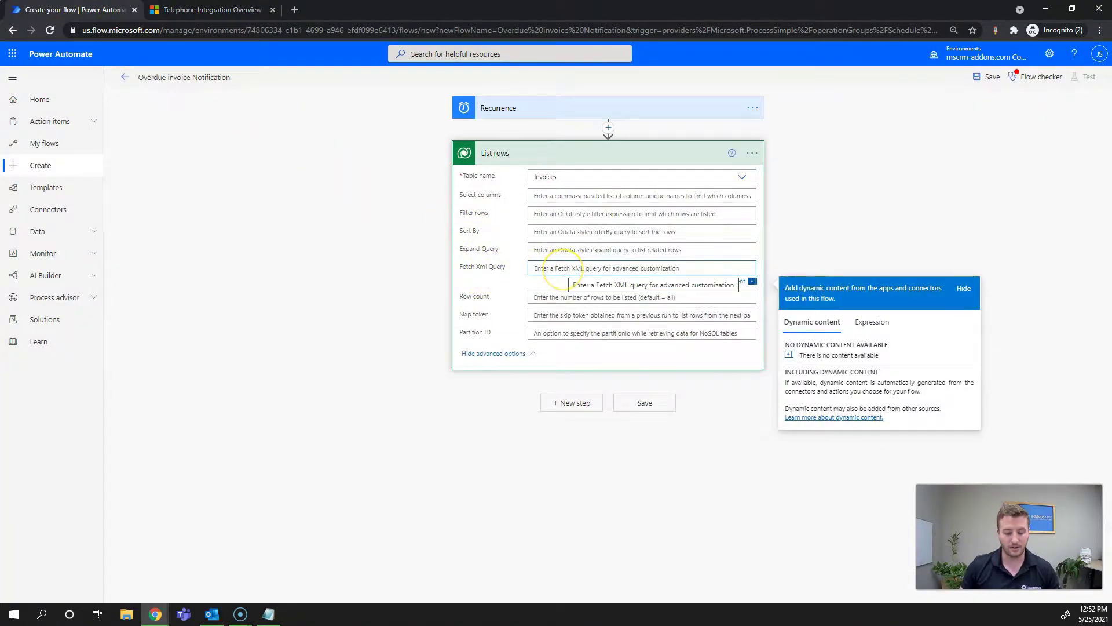
pyautogui.hotkey('ctrl', 'v')
pyautogui.click(813, 344)
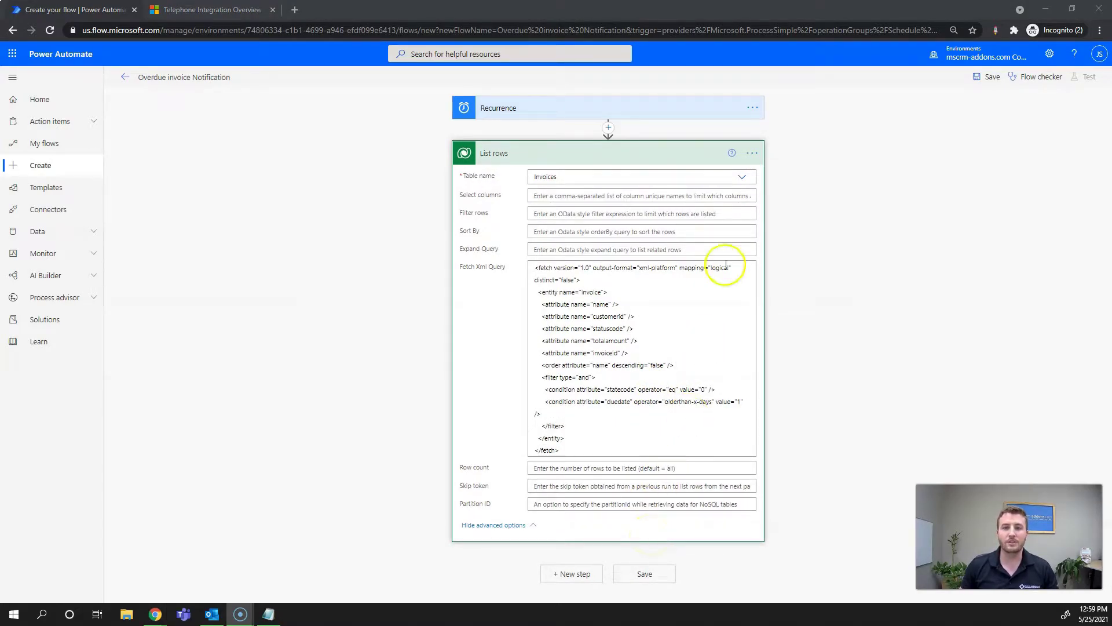
pyautogui.click(752, 153)
pyautogui.click(783, 171)
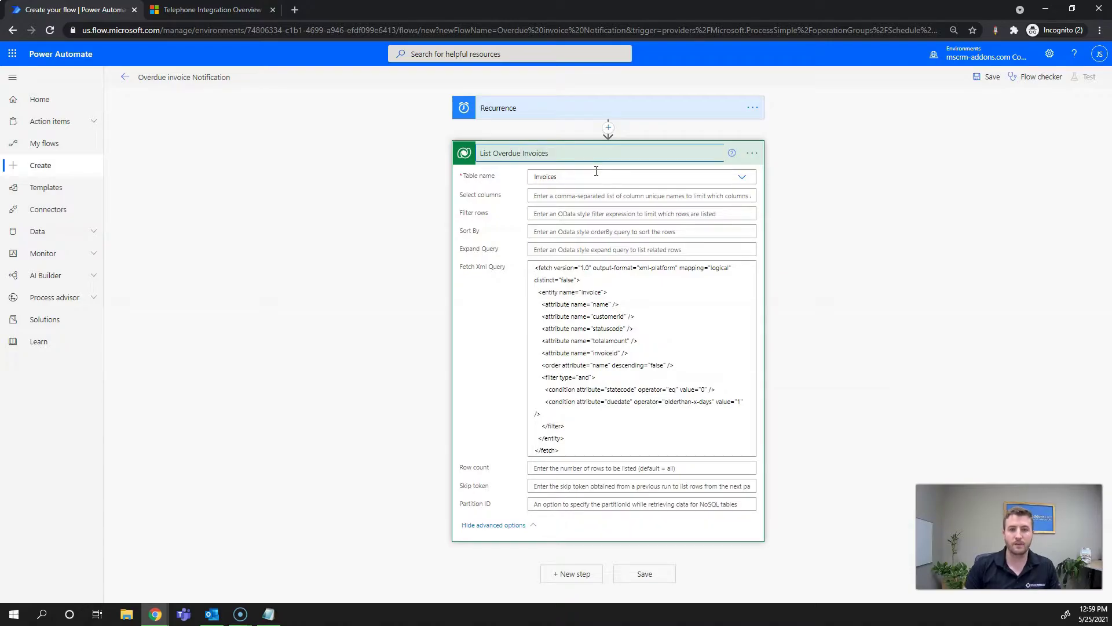
# Add a new step after List Overdue Invoices using the DocumentsCorePack action Create Document Job (sync)
pyautogui.click(573, 571)
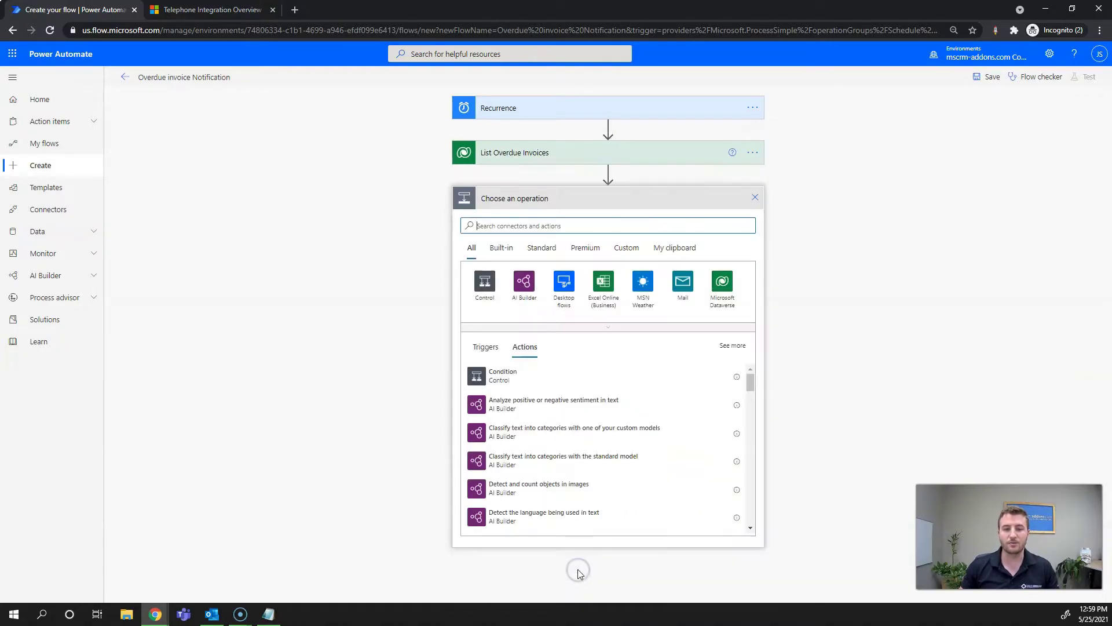
pyautogui.click(550, 225)
pyautogui.write('Dp')
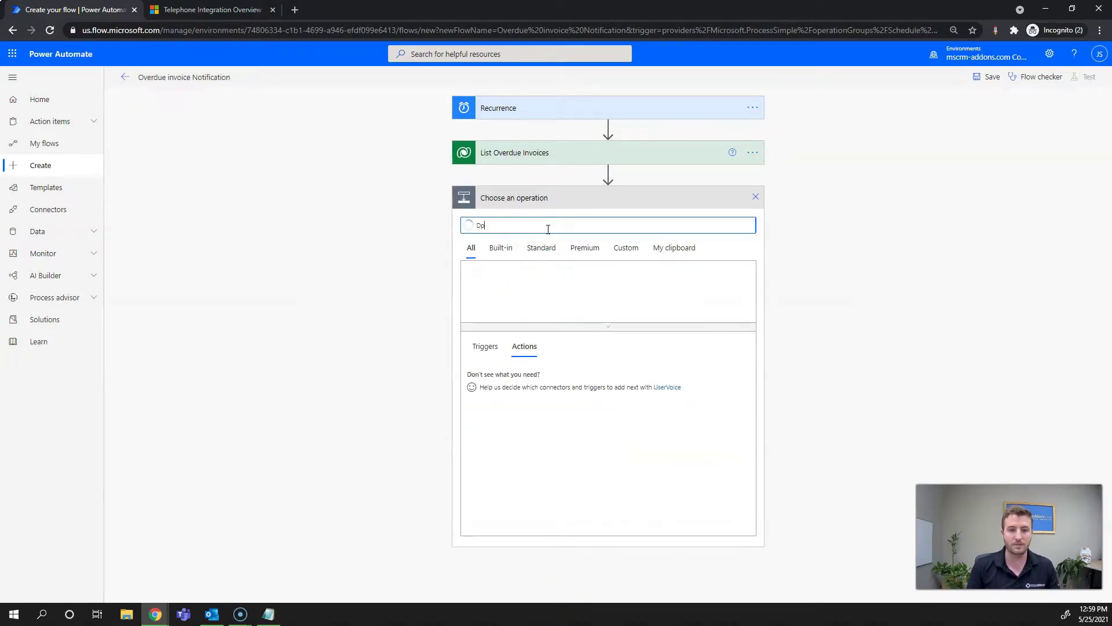
pyautogui.press('BackSpace')
pyautogui.write('ocum')
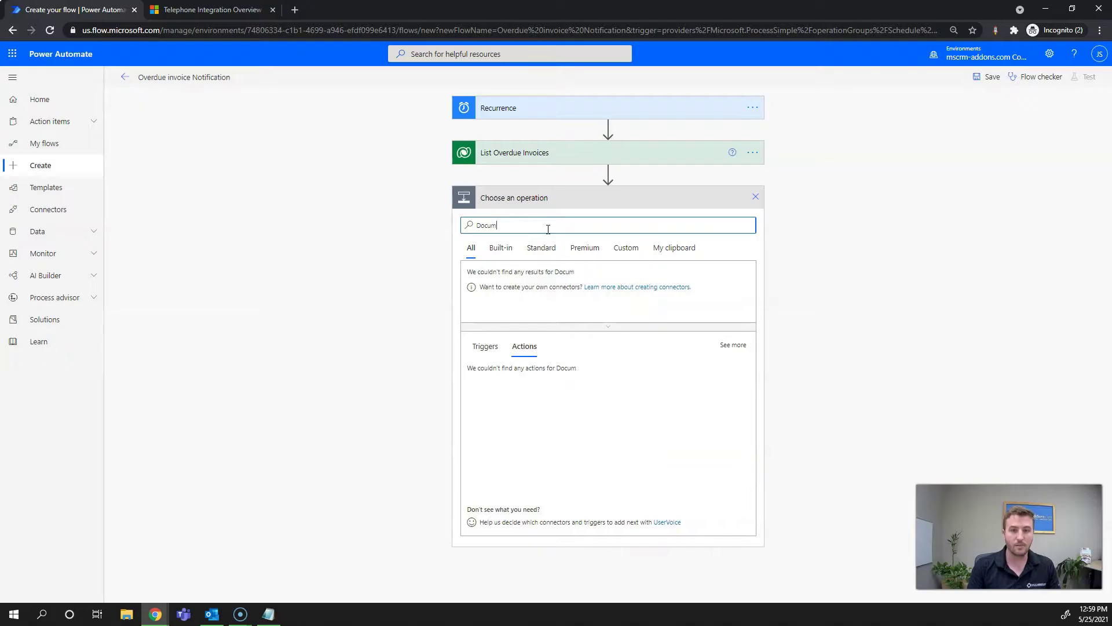
pyautogui.write('entsCo')
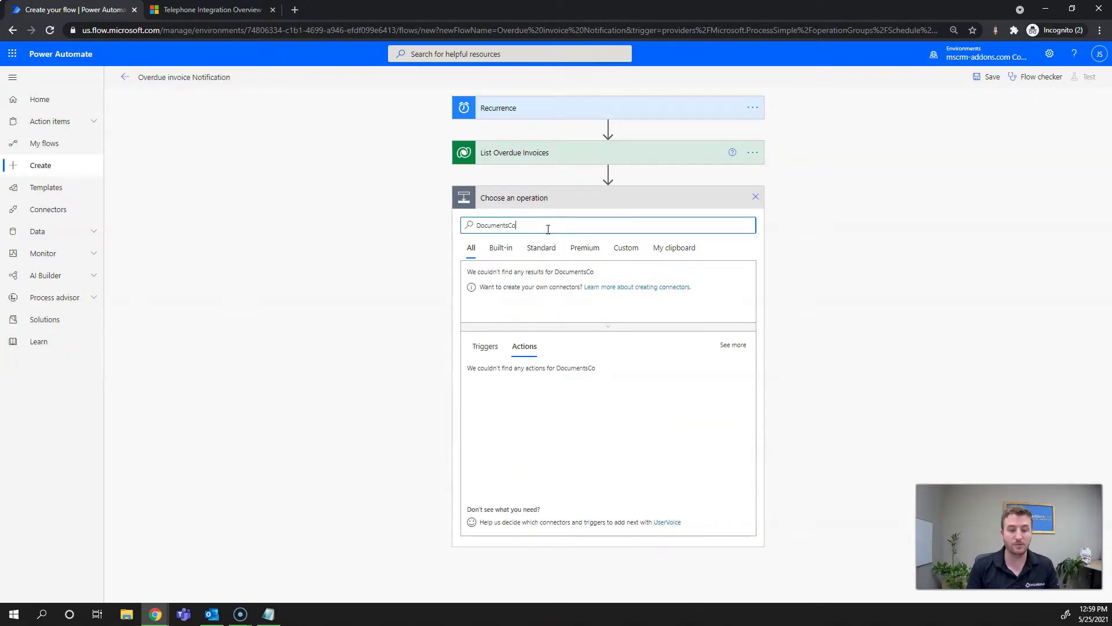
pyautogui.write('rePack')
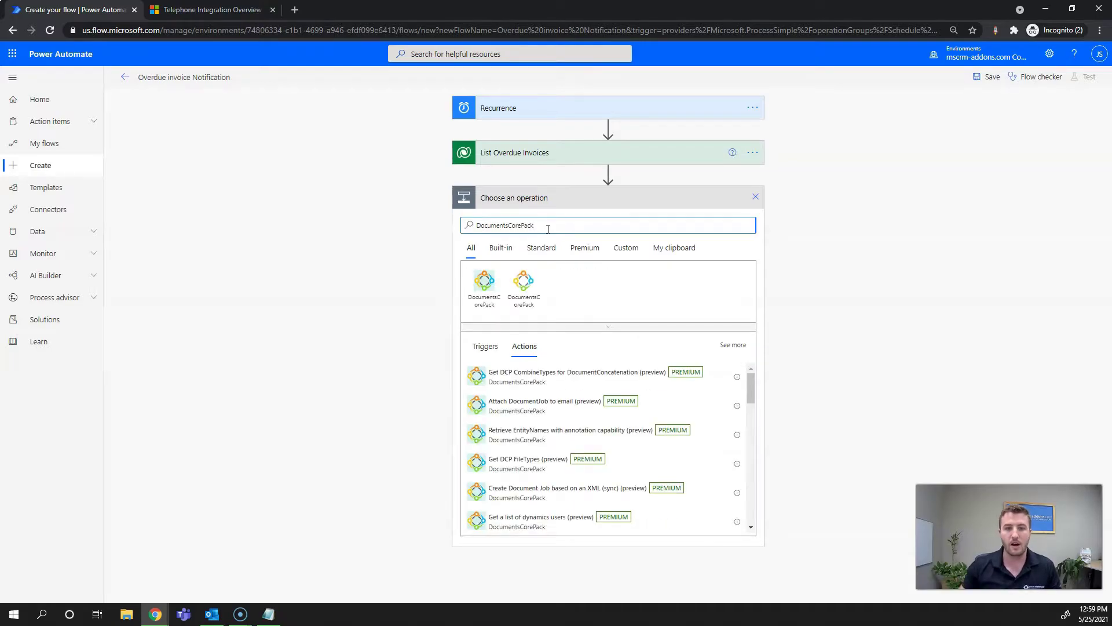
pyautogui.click(492, 293)
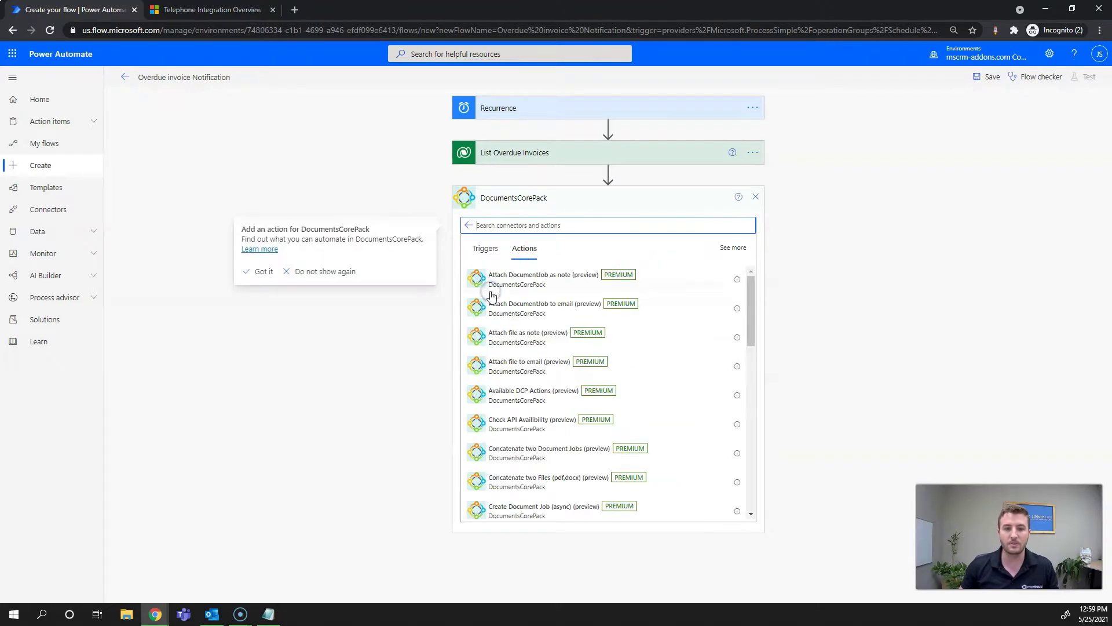
pyautogui.moveTo(750, 312); pyautogui.dragTo(738, 373)
pyautogui.click(576, 315)
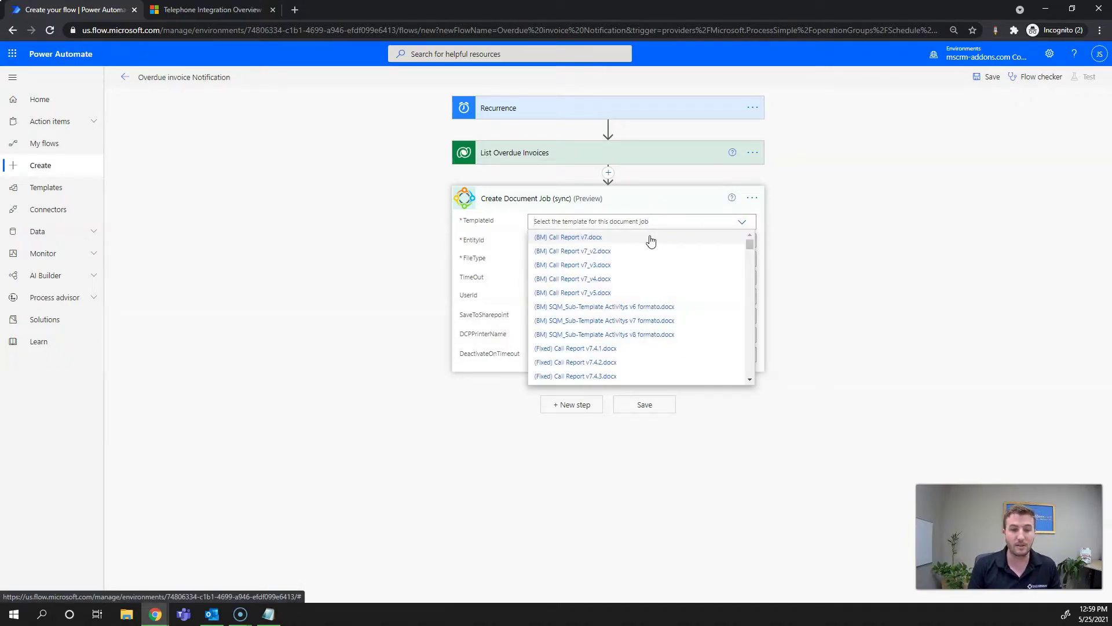
# Set the document job's template to BM_Invoice_Email_Body_Overdue.docx and its EntityId to the Invoice unique identifier from List Overdue Invoices
pyautogui.write('BM_In')
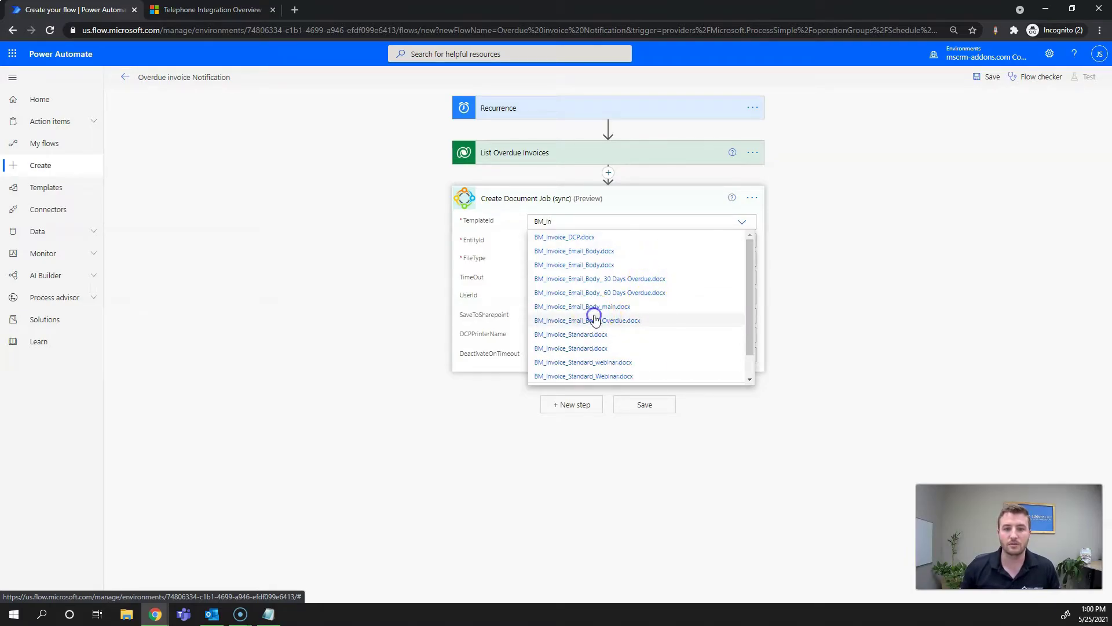
pyautogui.click(595, 320)
pyautogui.click(659, 241)
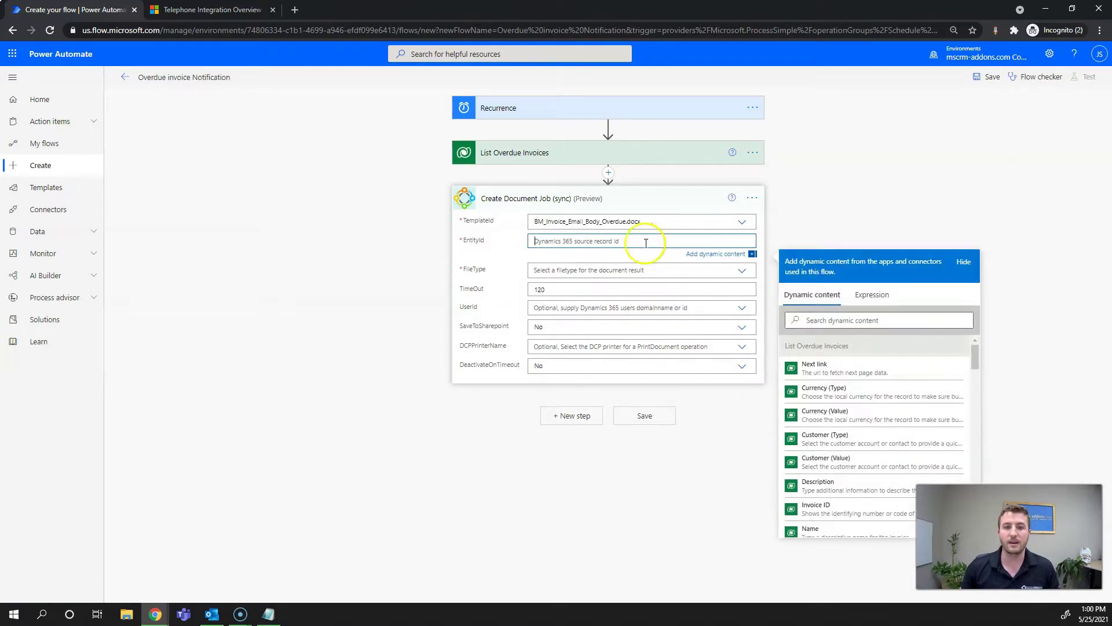
pyautogui.click(830, 316)
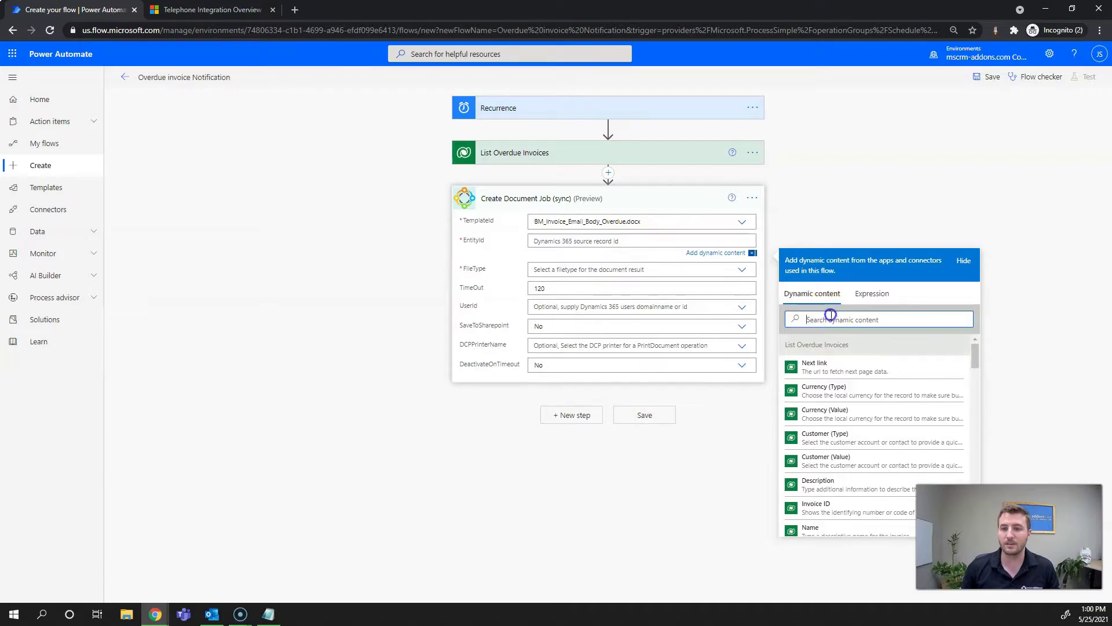
pyautogui.write('Invoice')
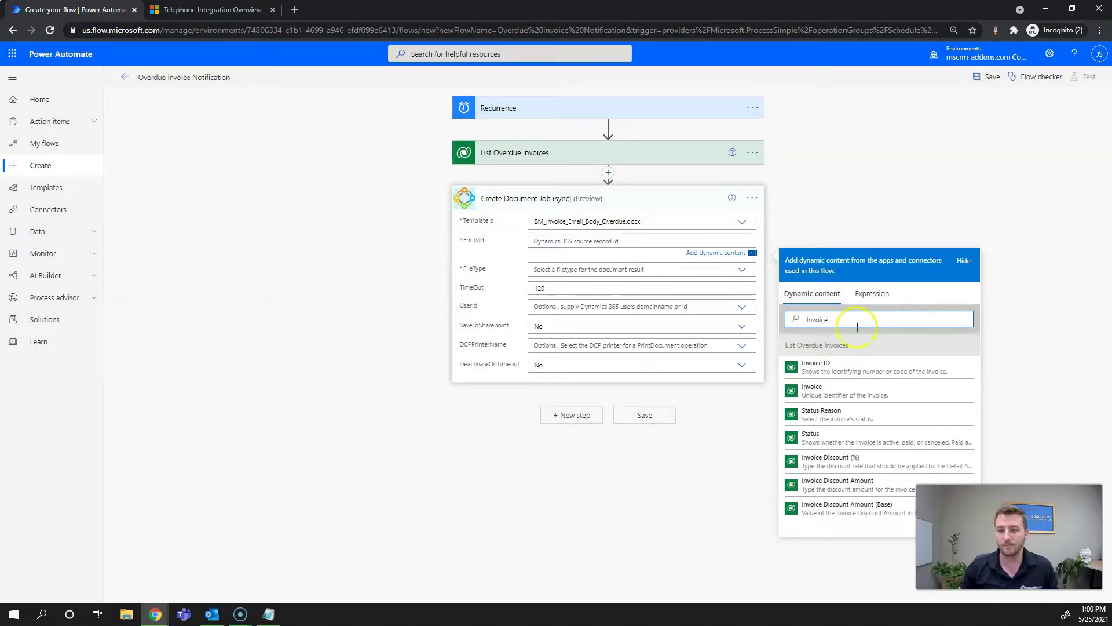
pyautogui.click(861, 395)
# Set the document job's FileType to html and rename the action Create Email Content
pyautogui.click(634, 273)
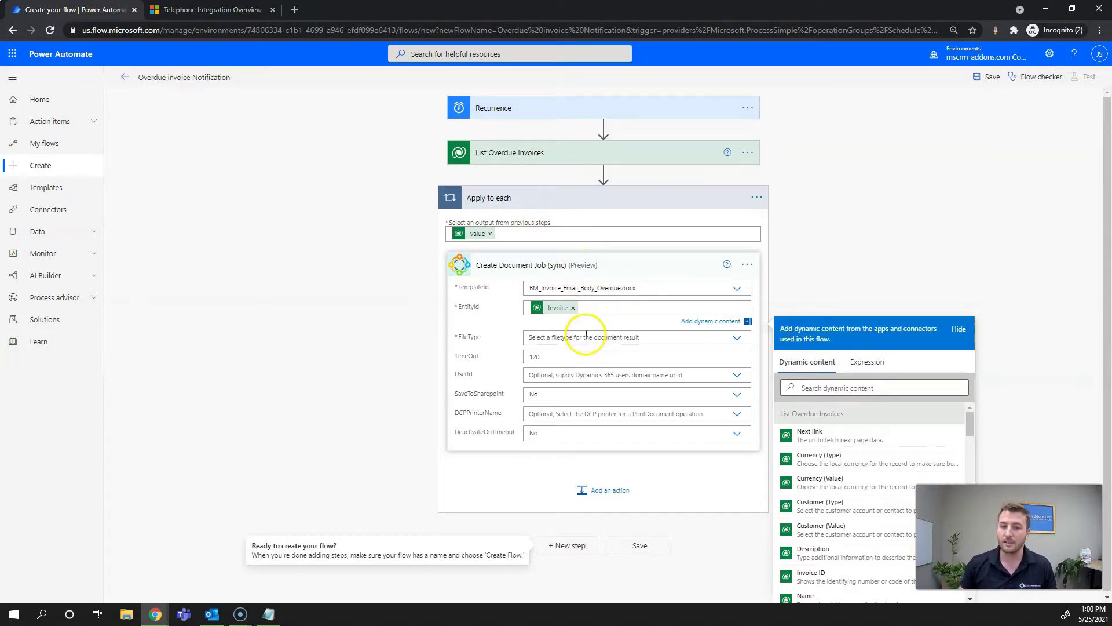
pyautogui.click(741, 341)
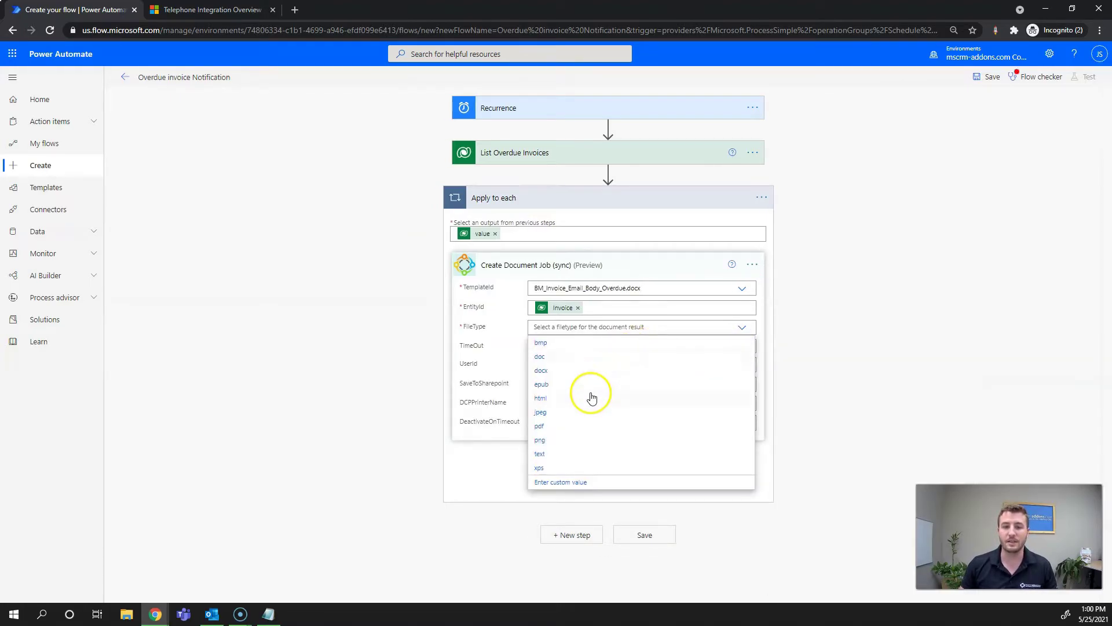
pyautogui.click(591, 398)
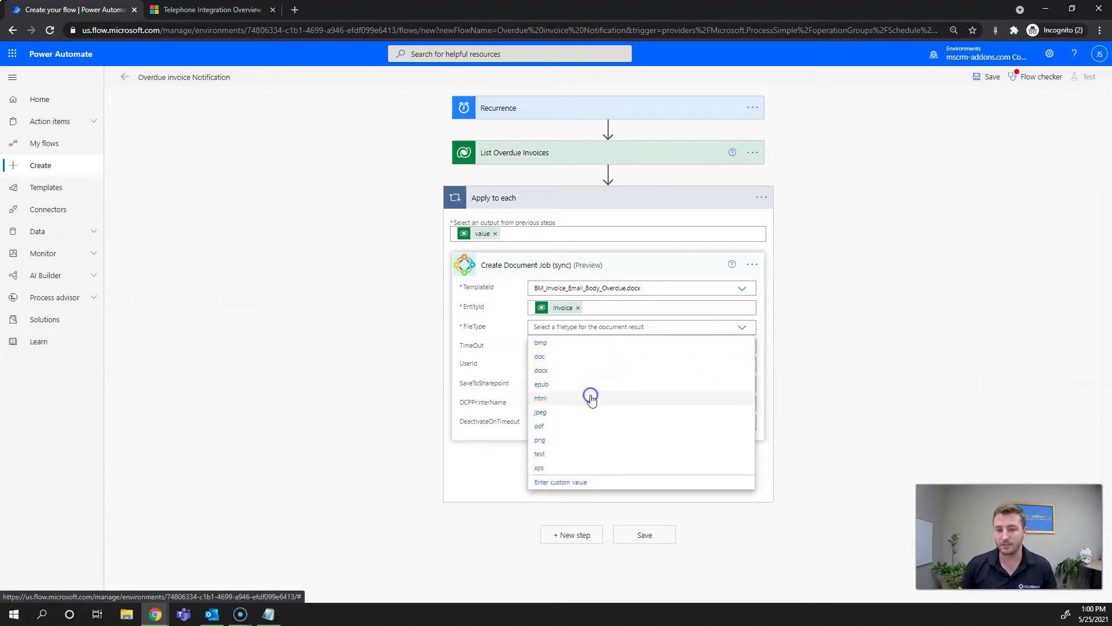
pyautogui.click(754, 271)
pyautogui.click(799, 281)
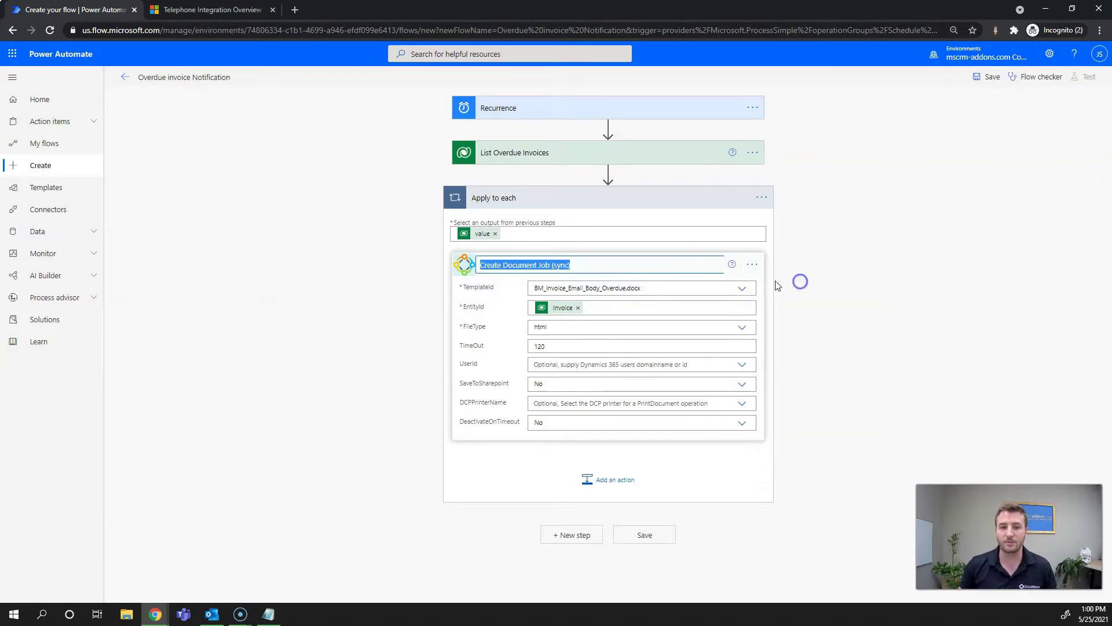
pyautogui.press('BackSpace')
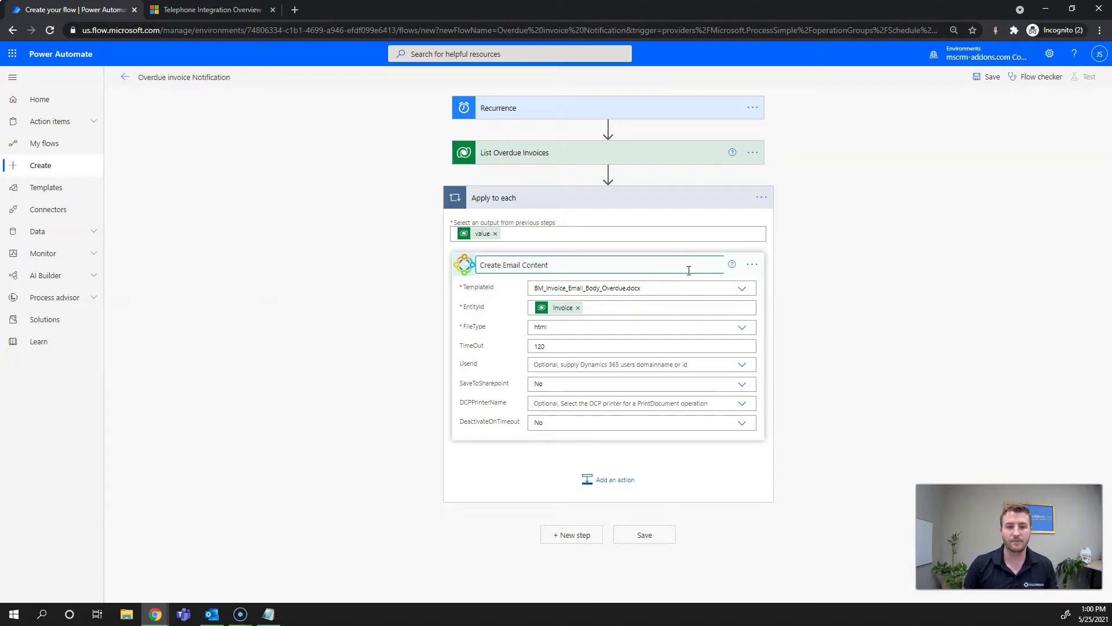
pyautogui.click(721, 457)
# Add a second DocumentsCorePack Create Document Job (sync) action inside the Apply to each loop, below Create Email Content
pyautogui.click(627, 481)
pyautogui.click(572, 335)
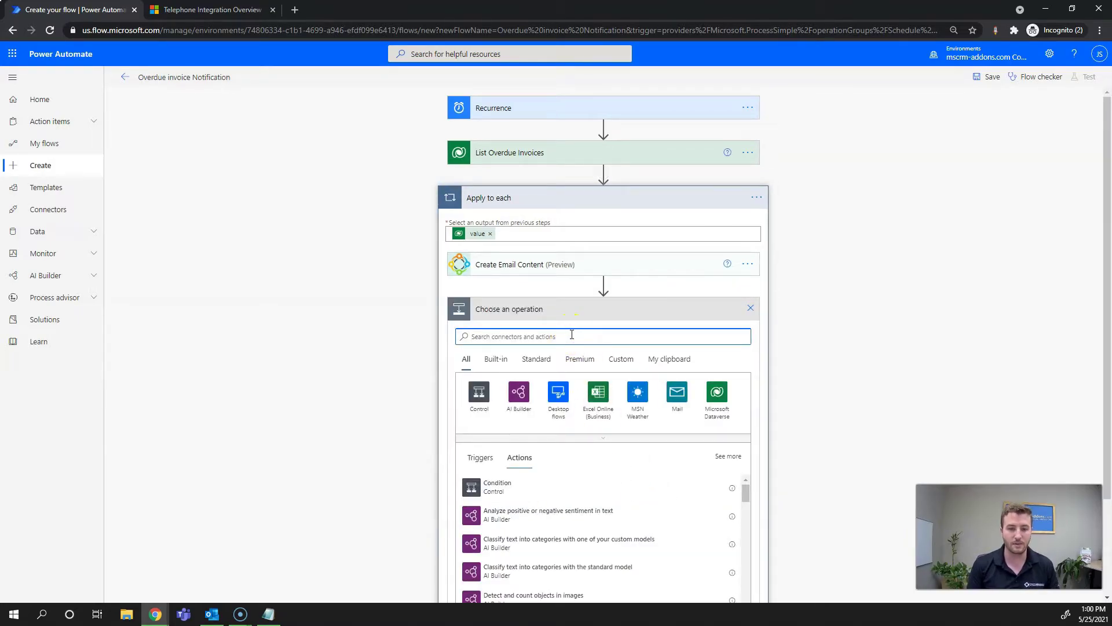
pyautogui.write('Document')
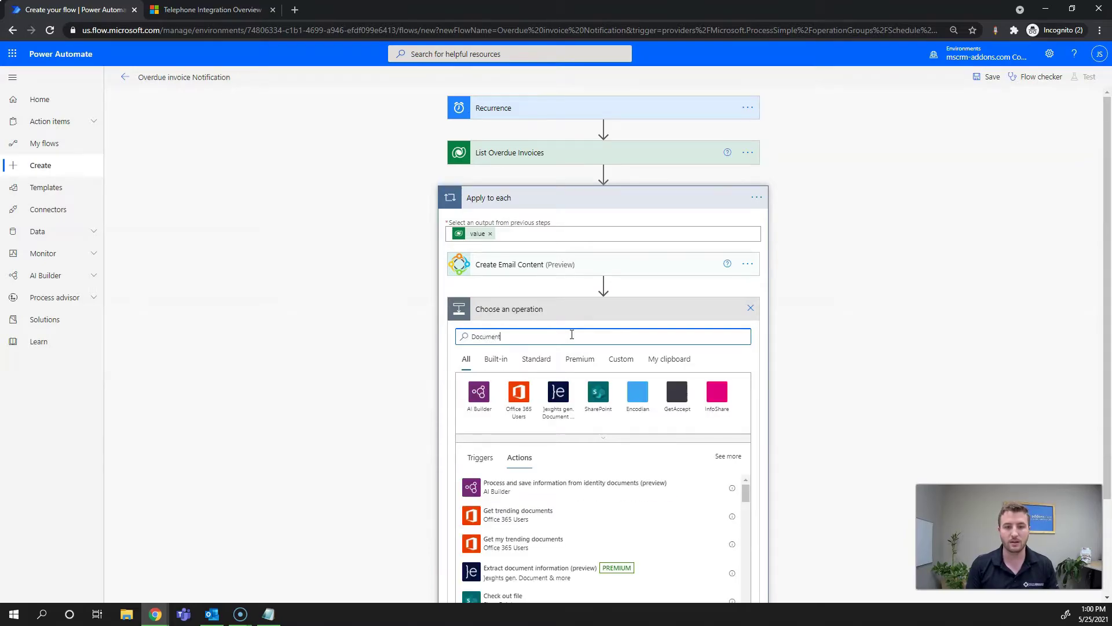
pyautogui.write('sCore')
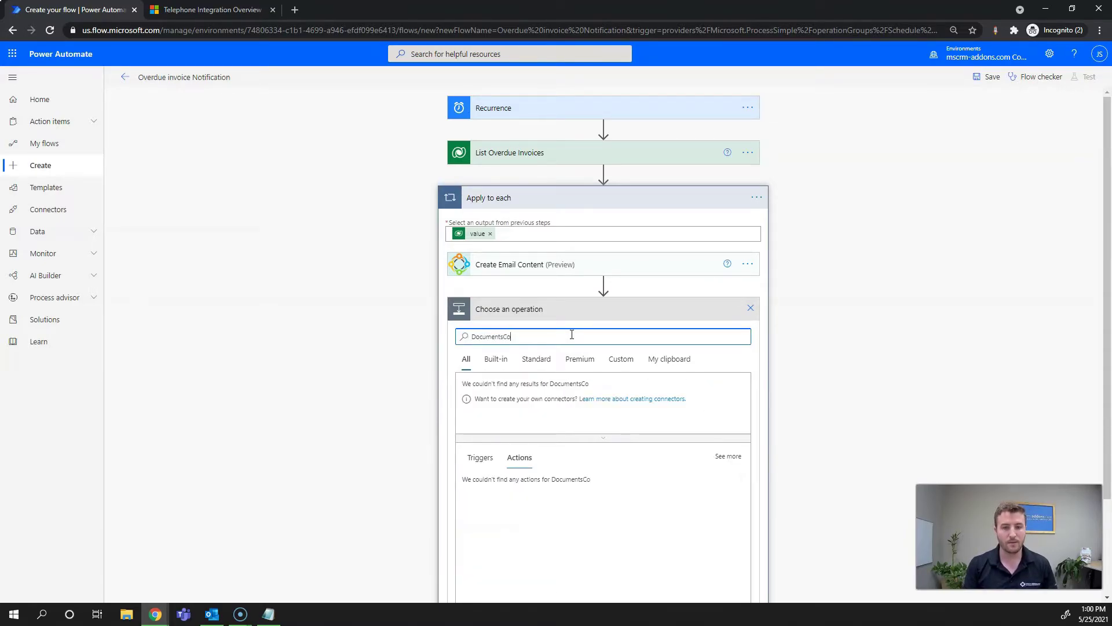
pyautogui.click(518, 416)
pyautogui.click(481, 394)
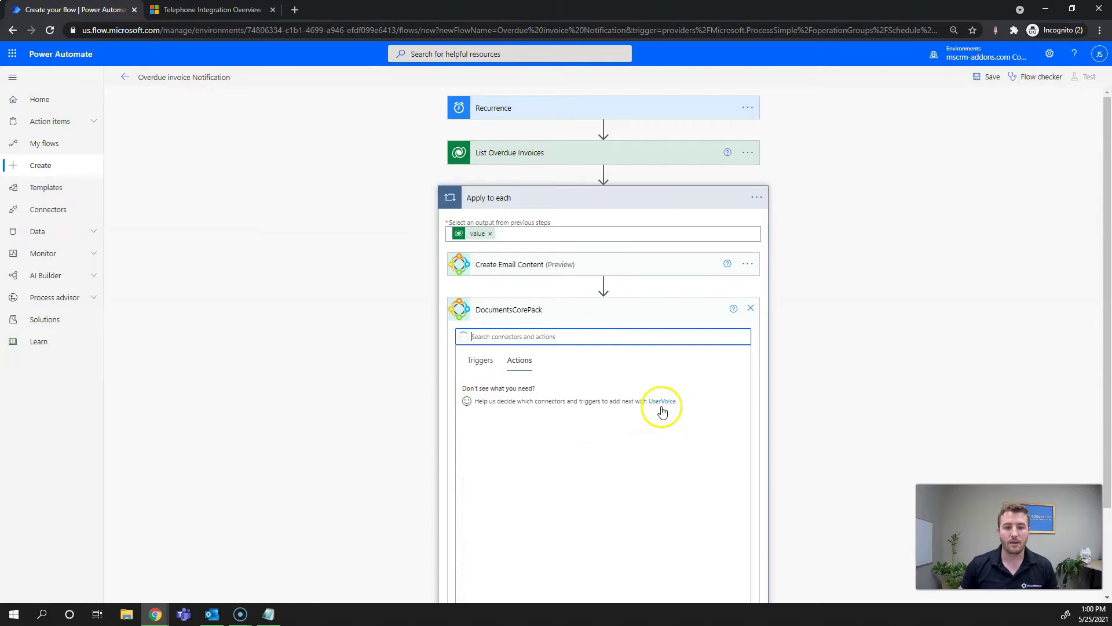
pyautogui.scroll(-1, 646, 417)
pyautogui.scroll(-2, 586, 485)
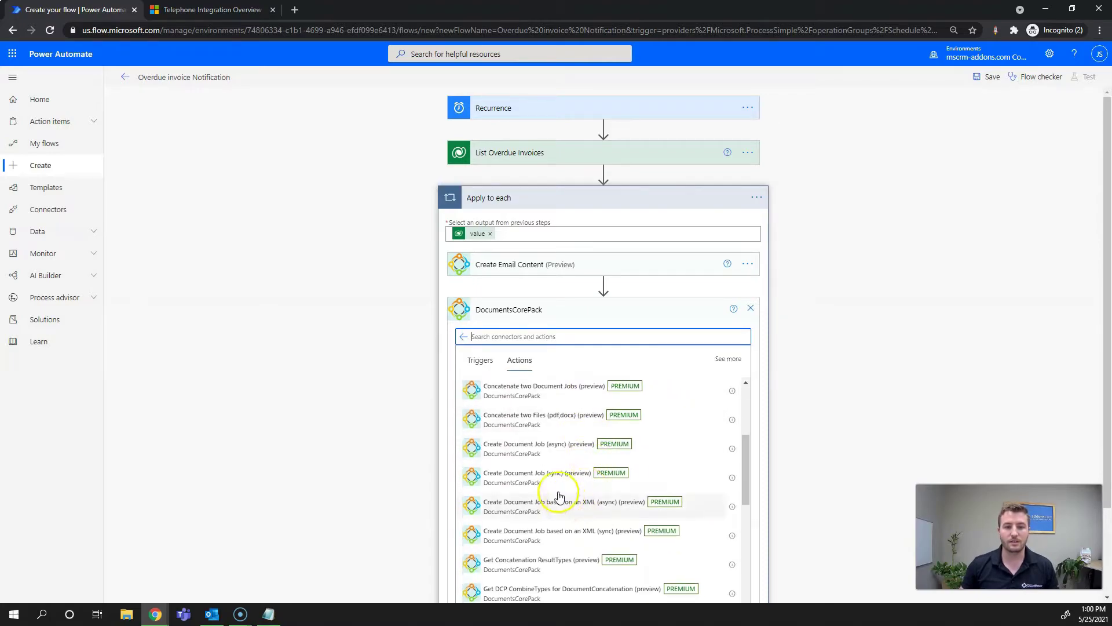
pyautogui.click(559, 480)
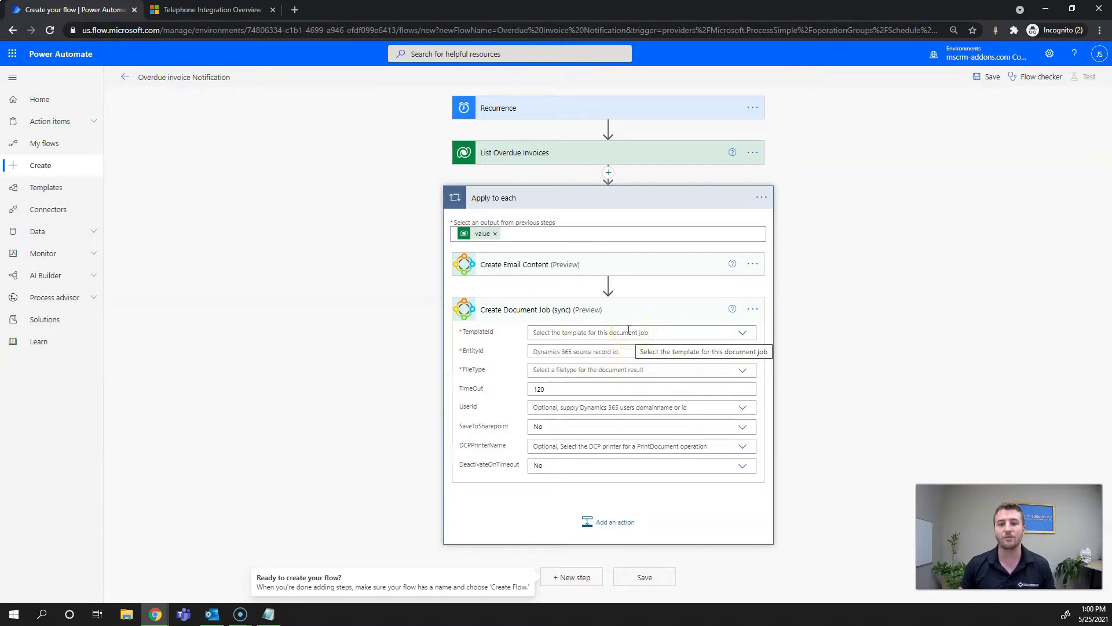
# Set the TemplateId of the second document job to BM_Invoice_Standard.docx
pyautogui.click(725, 335)
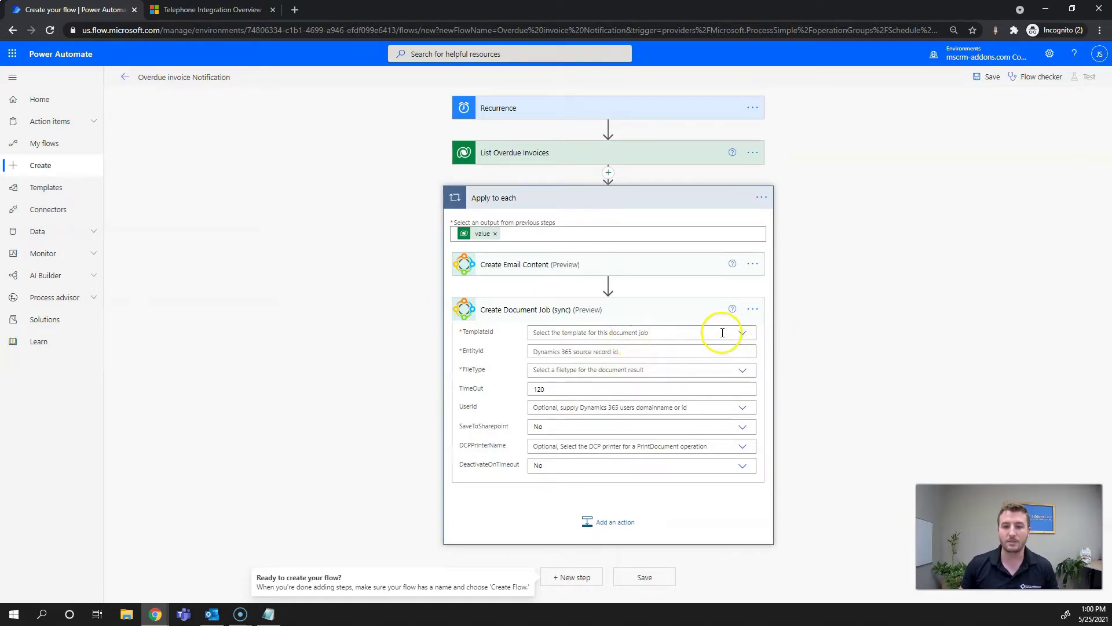
pyautogui.write('BM_Invoice')
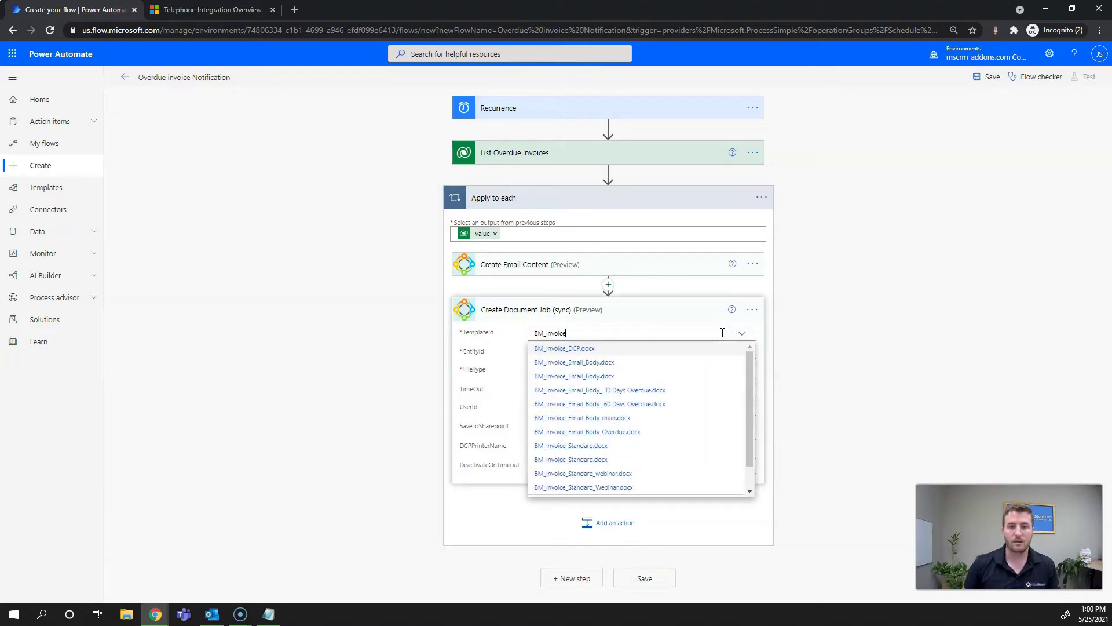
pyautogui.click(590, 445)
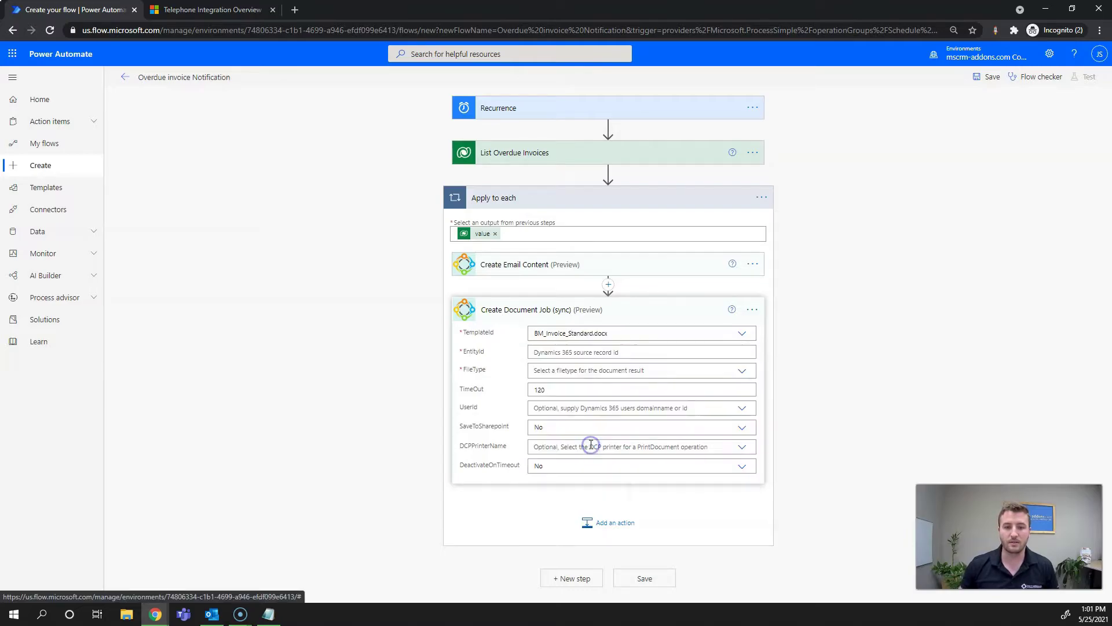
# Set the second document job's EntityId to the Invoice unique identifier from List Overdue Invoices and its FileType to pdf
pyautogui.click(673, 352)
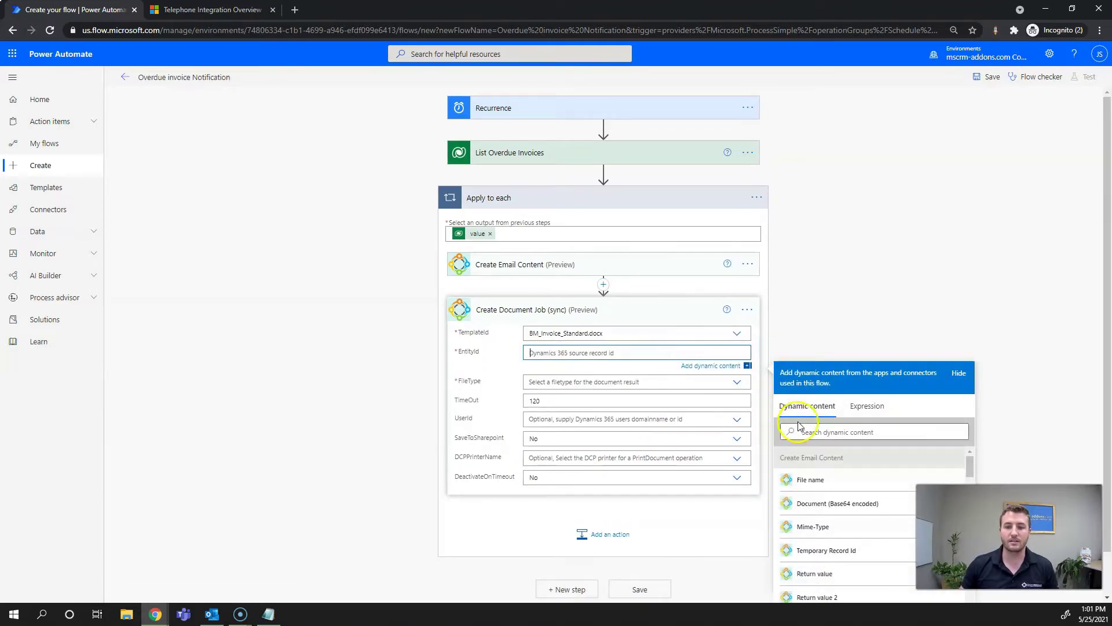
pyautogui.click(806, 432)
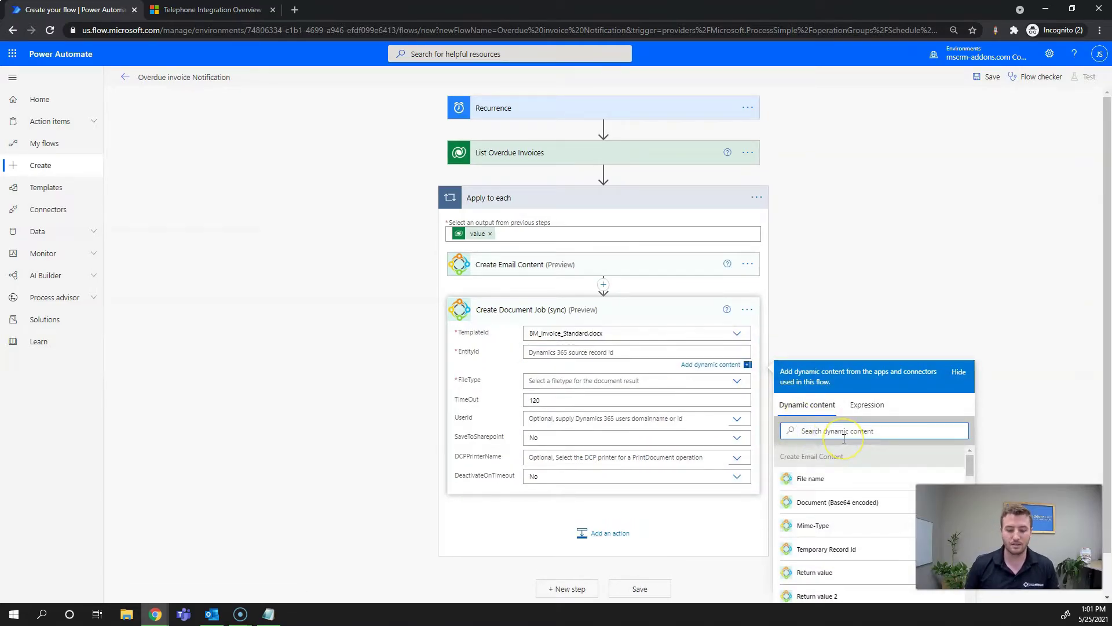
pyautogui.write('Inv')
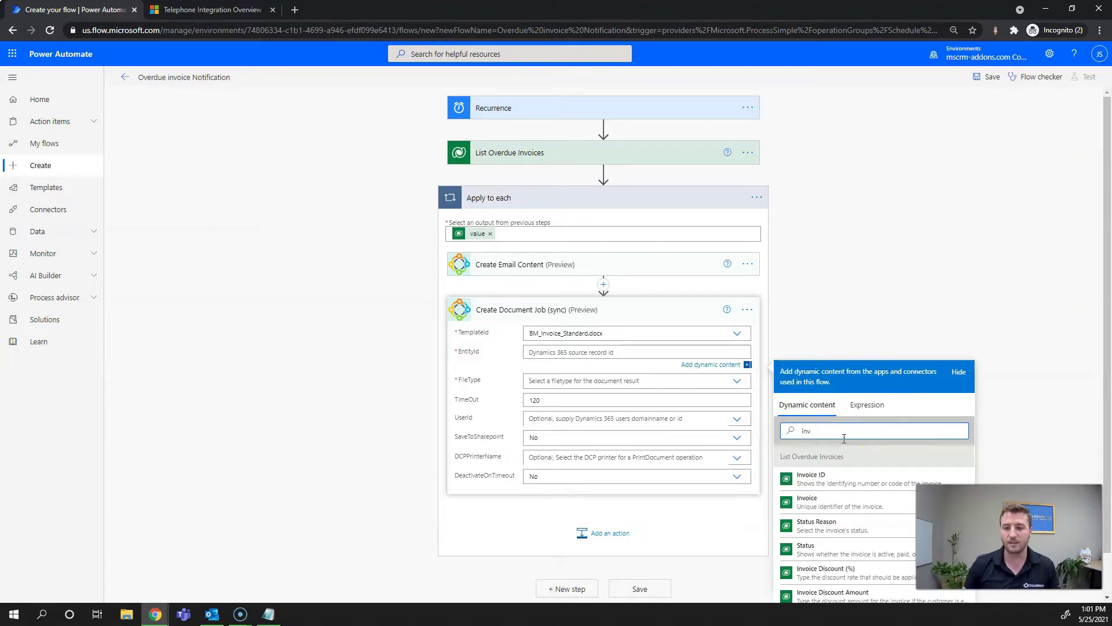
pyautogui.click(837, 503)
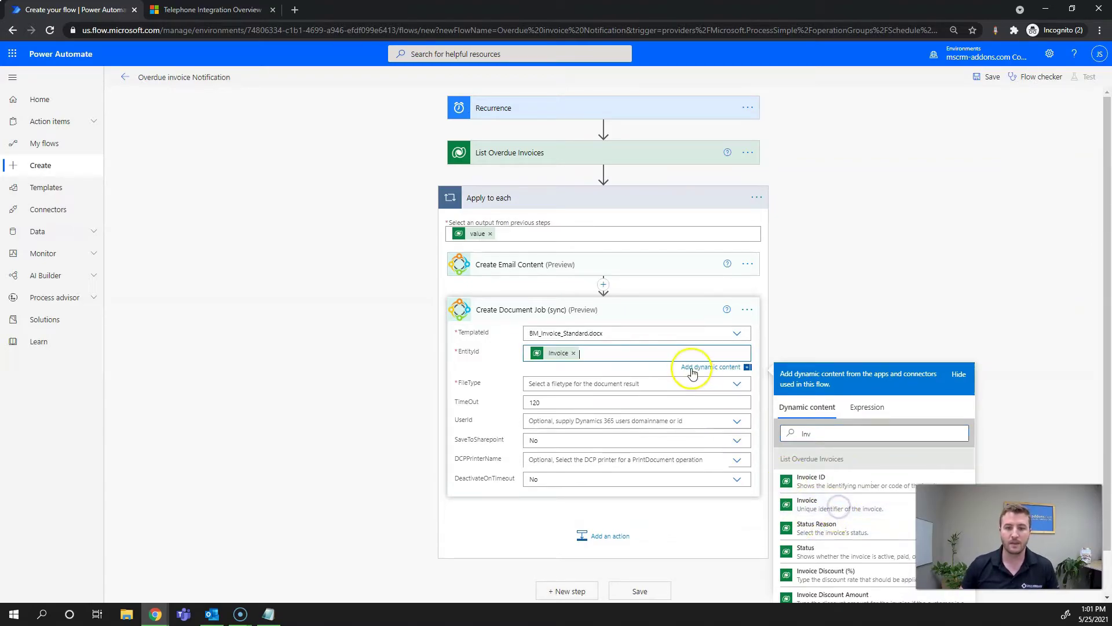
pyautogui.click(725, 383)
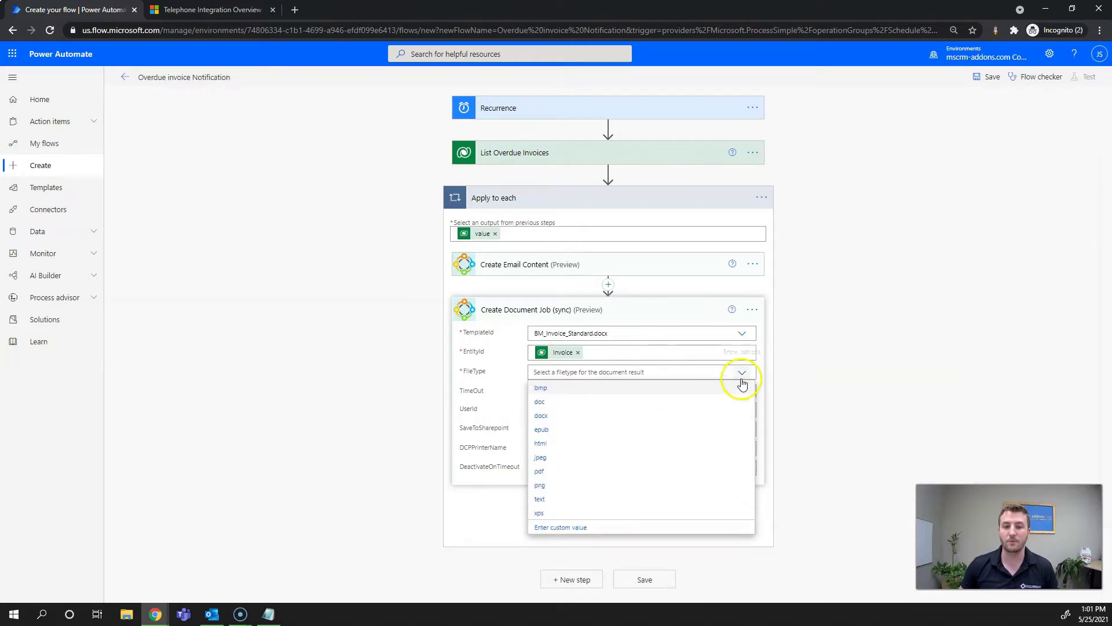
pyautogui.click(586, 472)
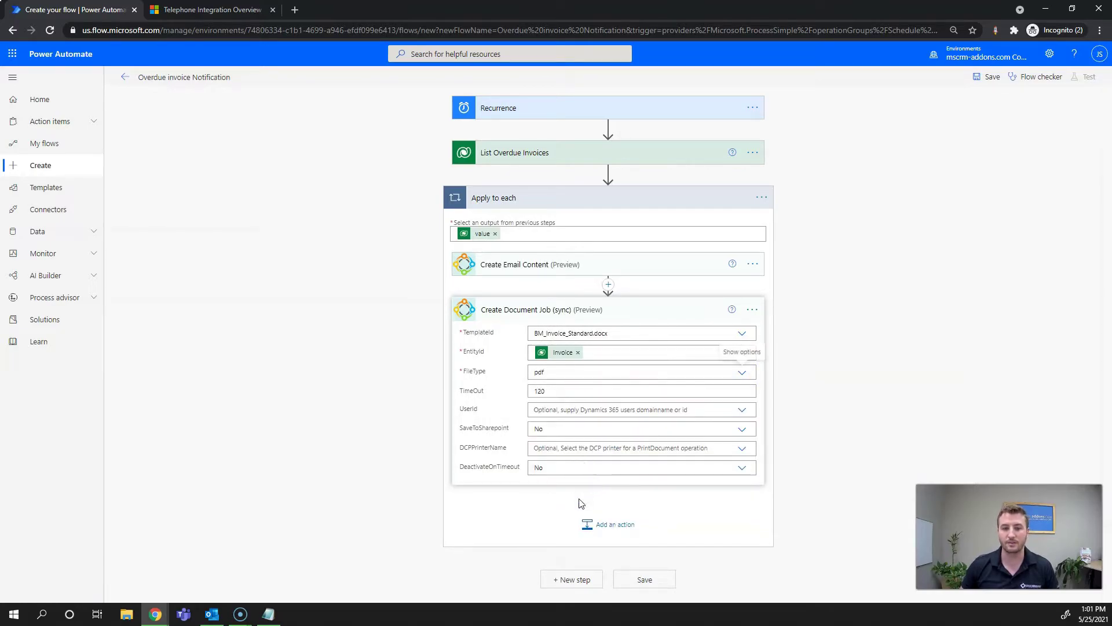
# Rename the second document job action Create Invoice as Pdf
pyautogui.click(582, 524)
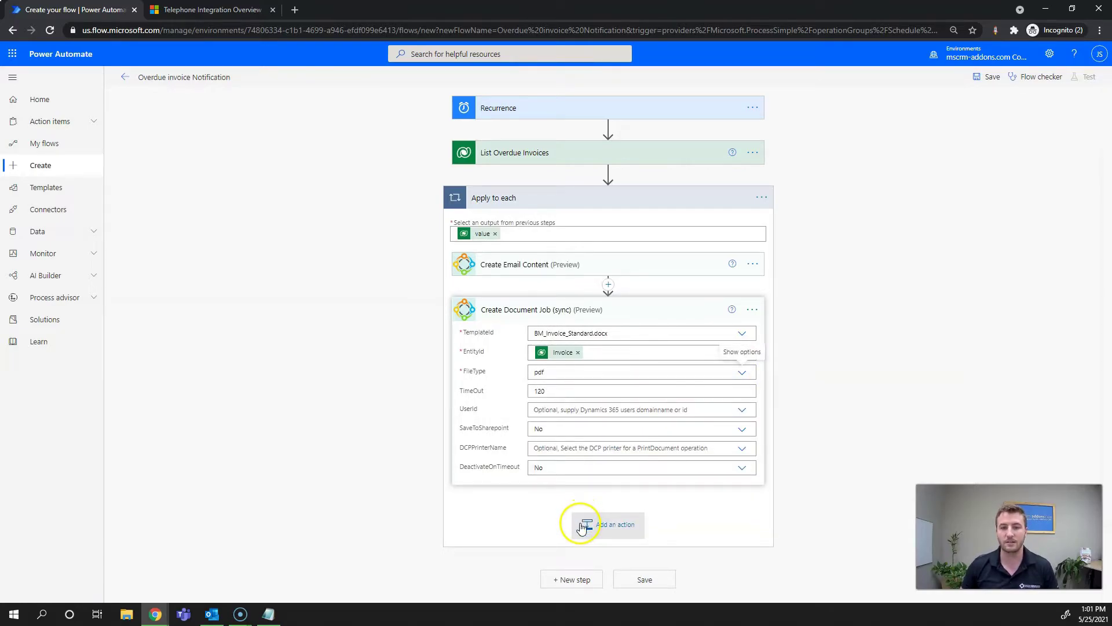
pyautogui.click(746, 309)
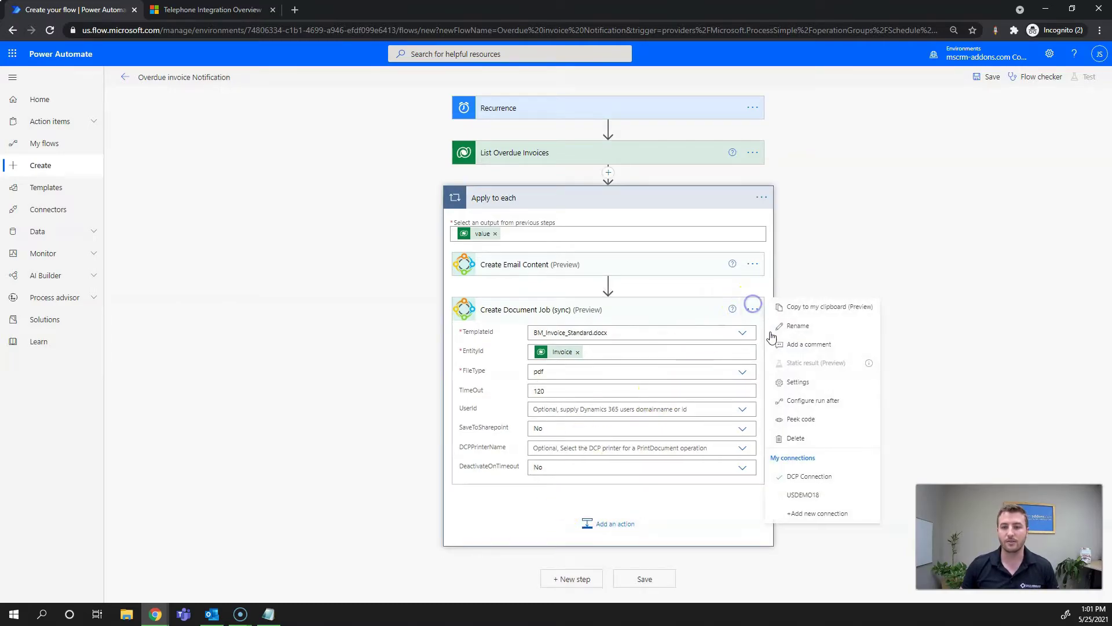
pyautogui.click(789, 325)
pyautogui.write('Create Invoice as Pdf')
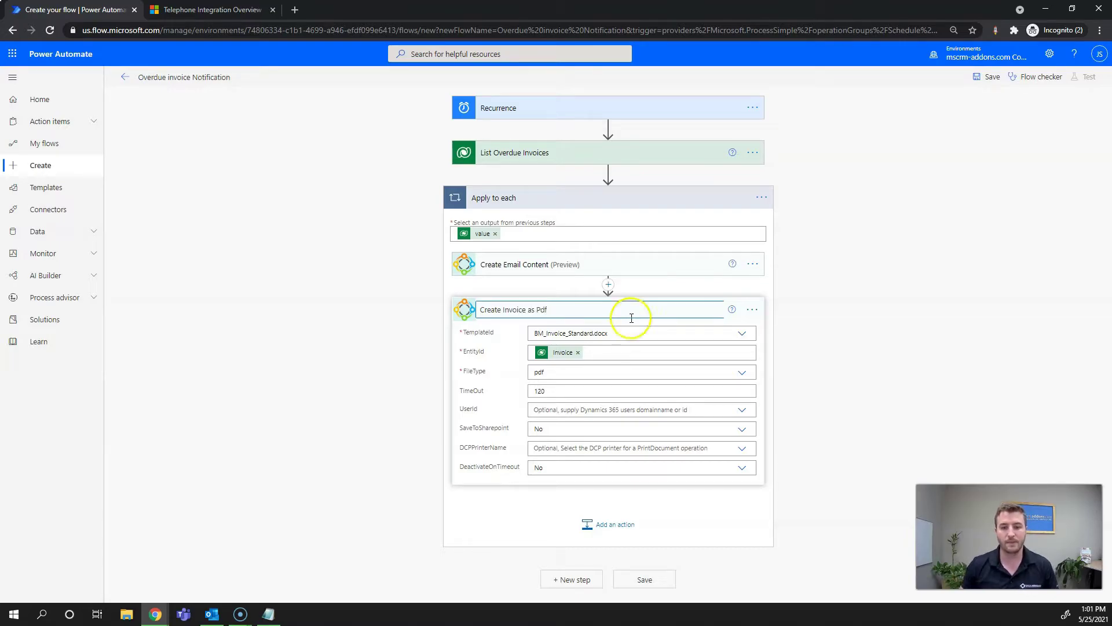
pyautogui.click(676, 521)
# Add a Microsoft Dataverse Add a new row action below Create Invoice as Pdf, with Email Messages as its table
pyautogui.click(586, 524)
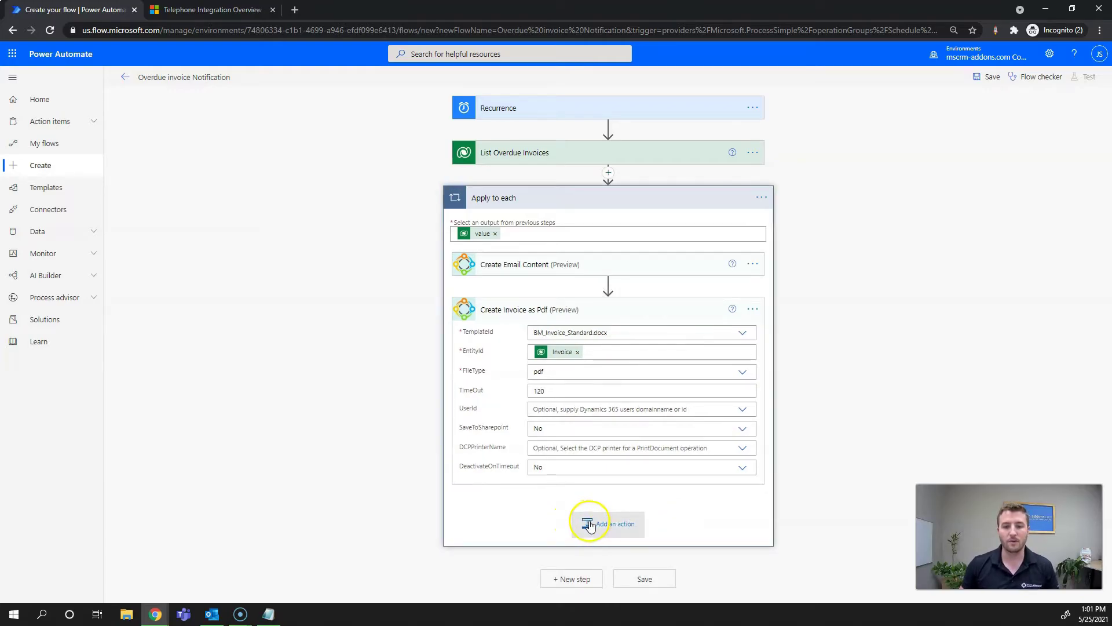
pyautogui.click(589, 521)
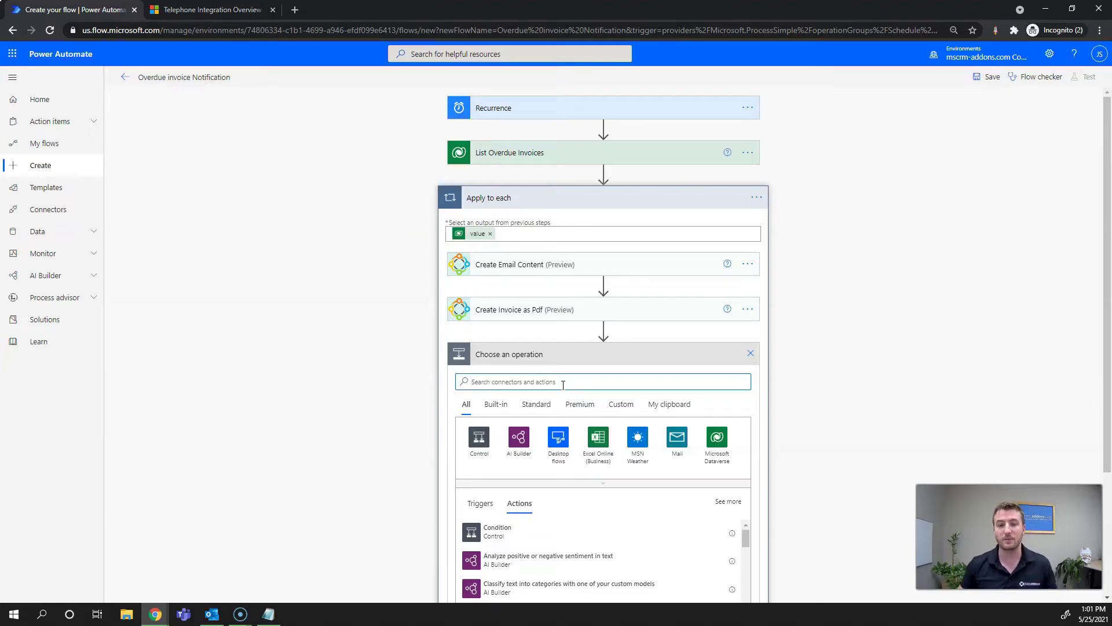
pyautogui.click(717, 439)
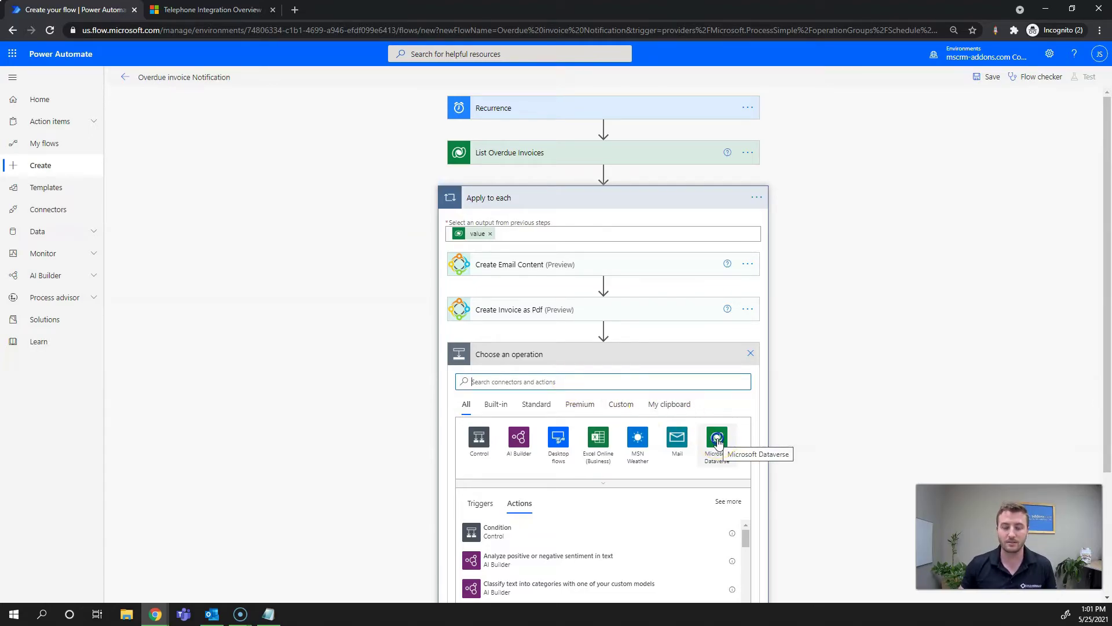
pyautogui.click(718, 439)
pyautogui.click(553, 446)
pyautogui.click(633, 380)
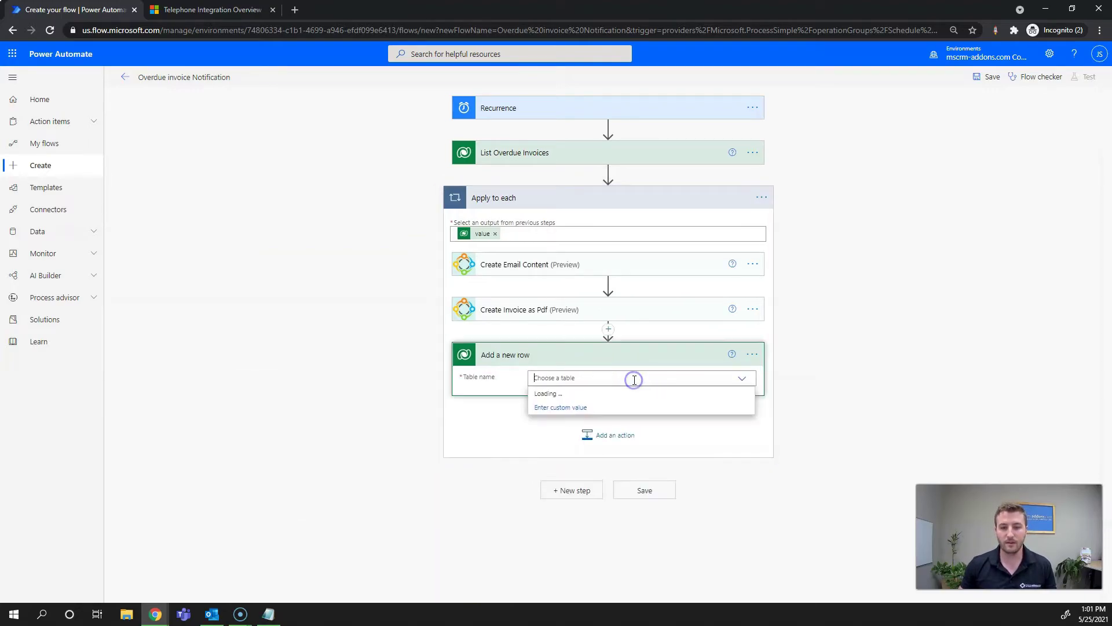
pyautogui.write('Email')
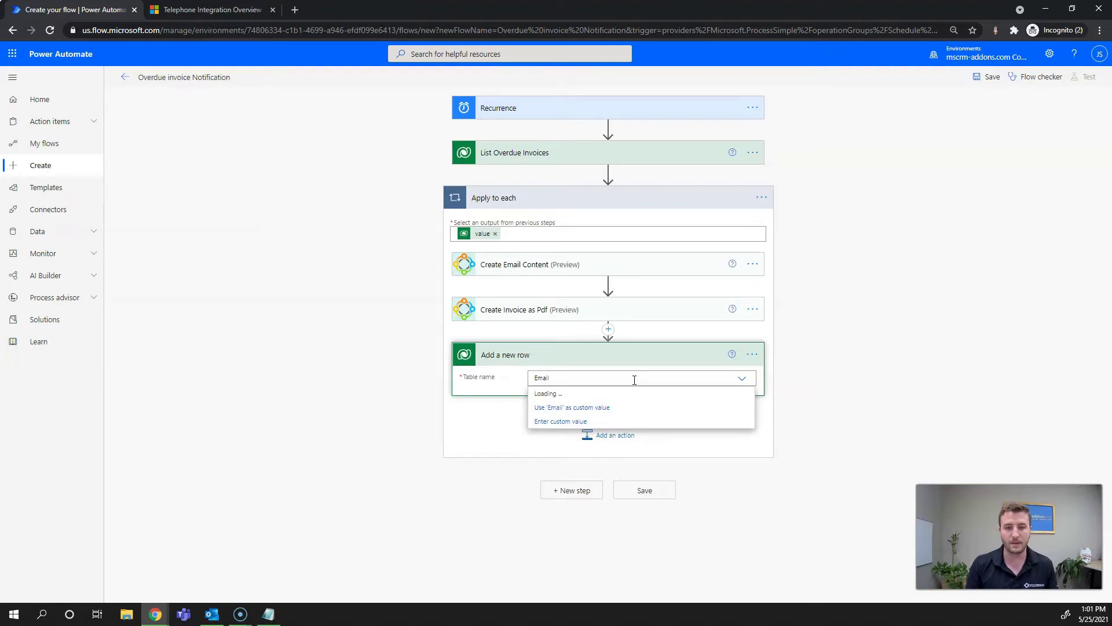
pyautogui.click(578, 451)
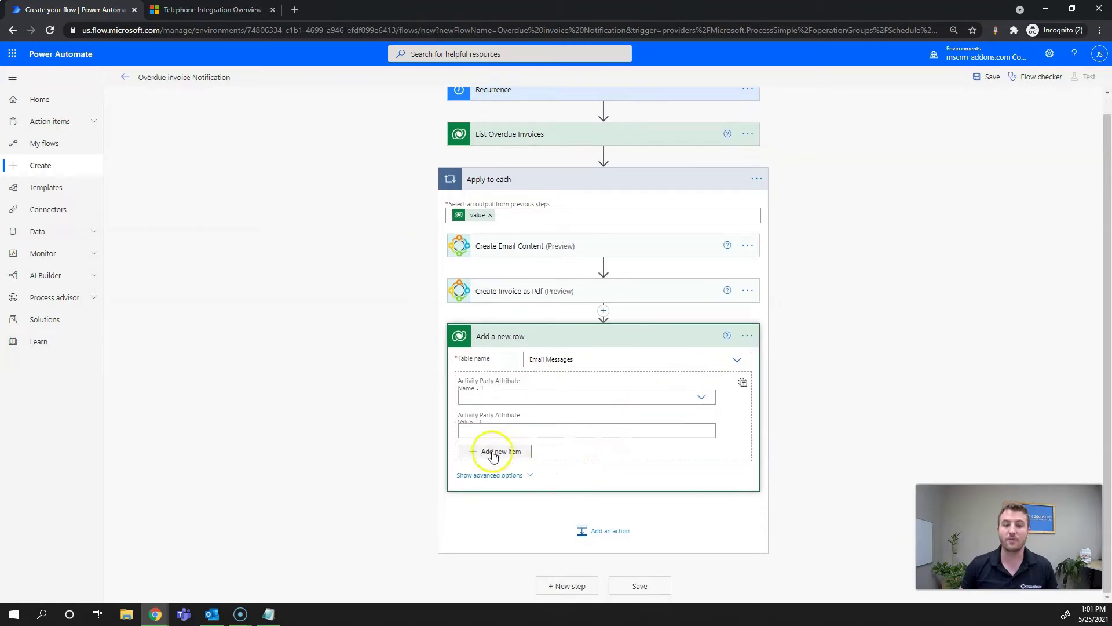
# Review the advanced fields available for the new Email Messages row, and collapse them again
pyautogui.click(514, 469)
pyautogui.scroll(-1, 540, 473)
pyautogui.scroll(-15, 540, 474)
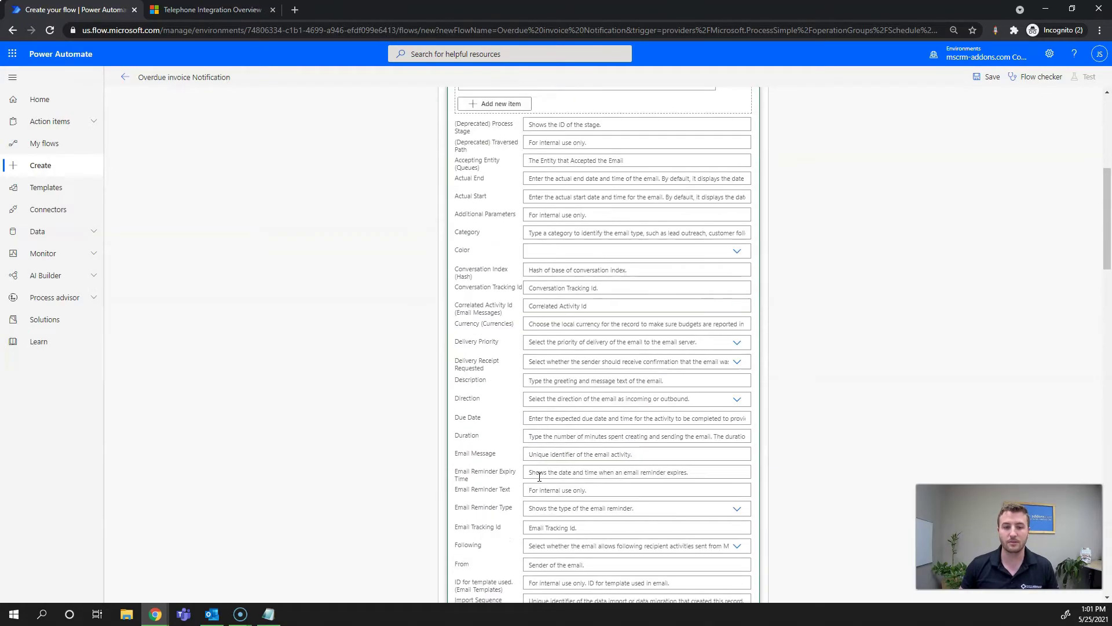
pyautogui.scroll(12, 535, 469)
pyautogui.scroll(-15, 534, 469)
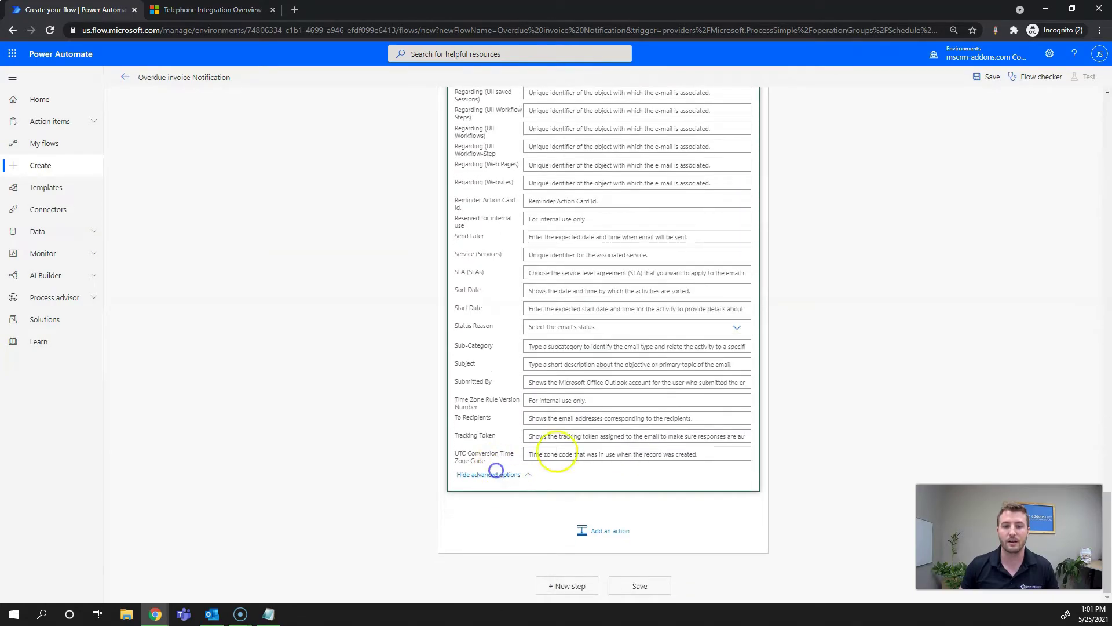
pyautogui.click(497, 473)
# Add a DocumentsCorePack Attach DocumentJob to email action inside the Apply to each loop, below Add a new row
pyautogui.click(603, 530)
pyautogui.click(580, 407)
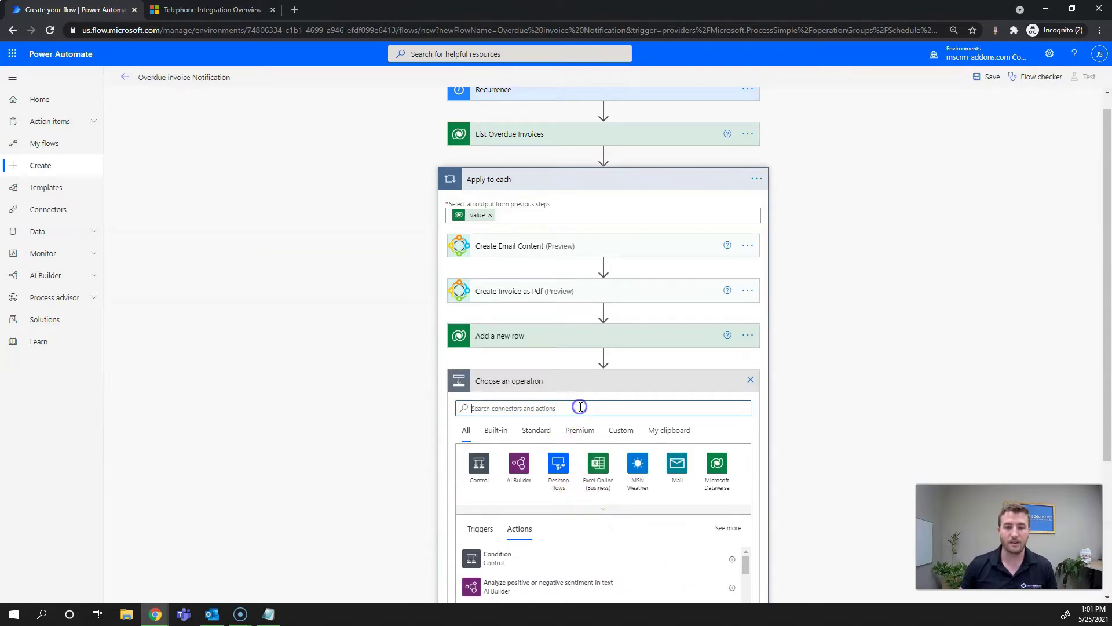
pyautogui.write('Do')
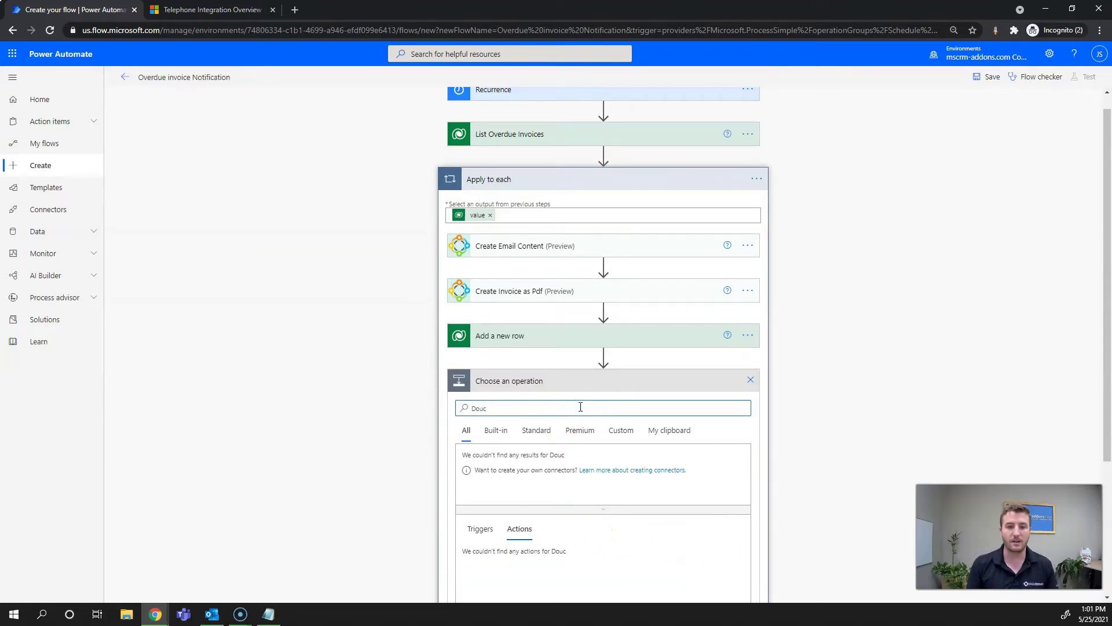
pyautogui.write('cuments')
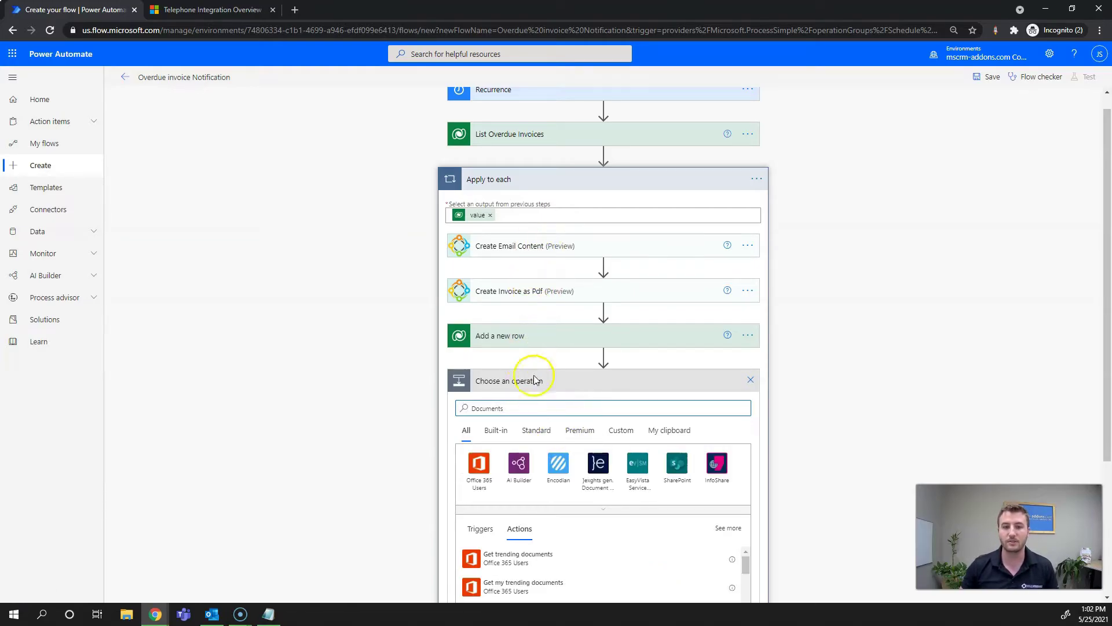
pyautogui.write('Core')
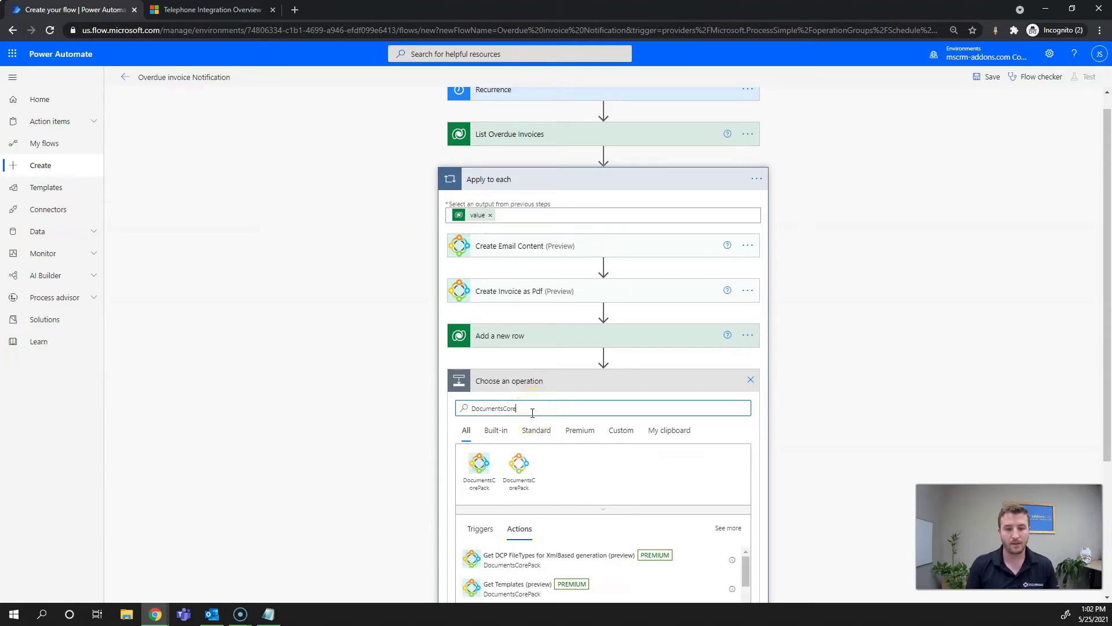
pyautogui.write('Pack')
pyautogui.click(504, 463)
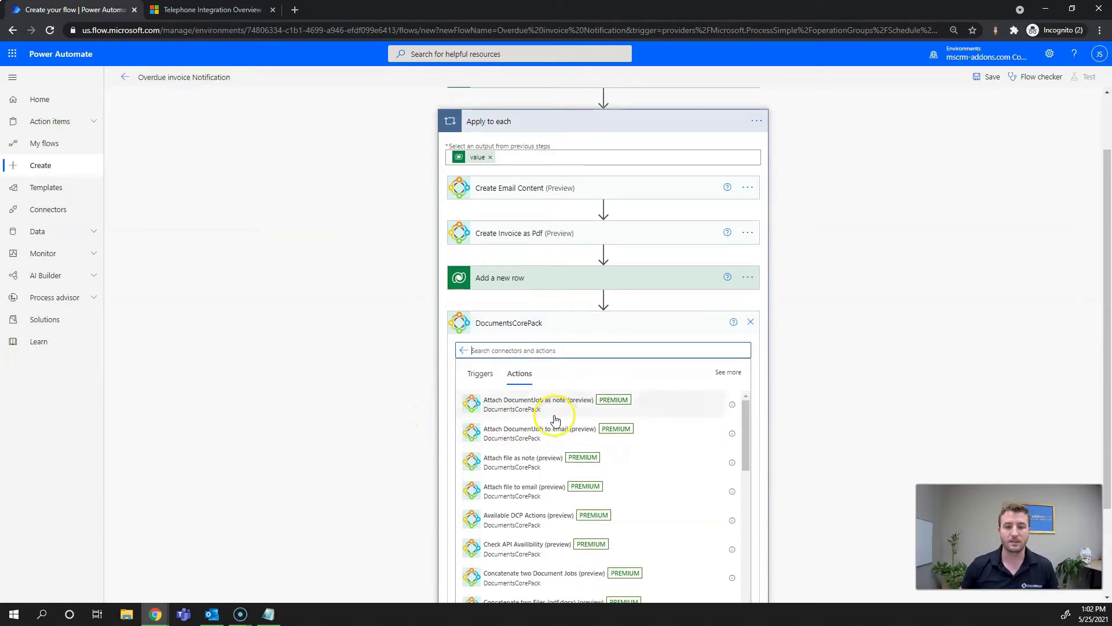
pyautogui.click(519, 434)
# Set the attach action's DocumentJobId to the DocumentJobId from Create Email Content and its EmailId to Email Message from Add a new row
pyautogui.click(571, 423)
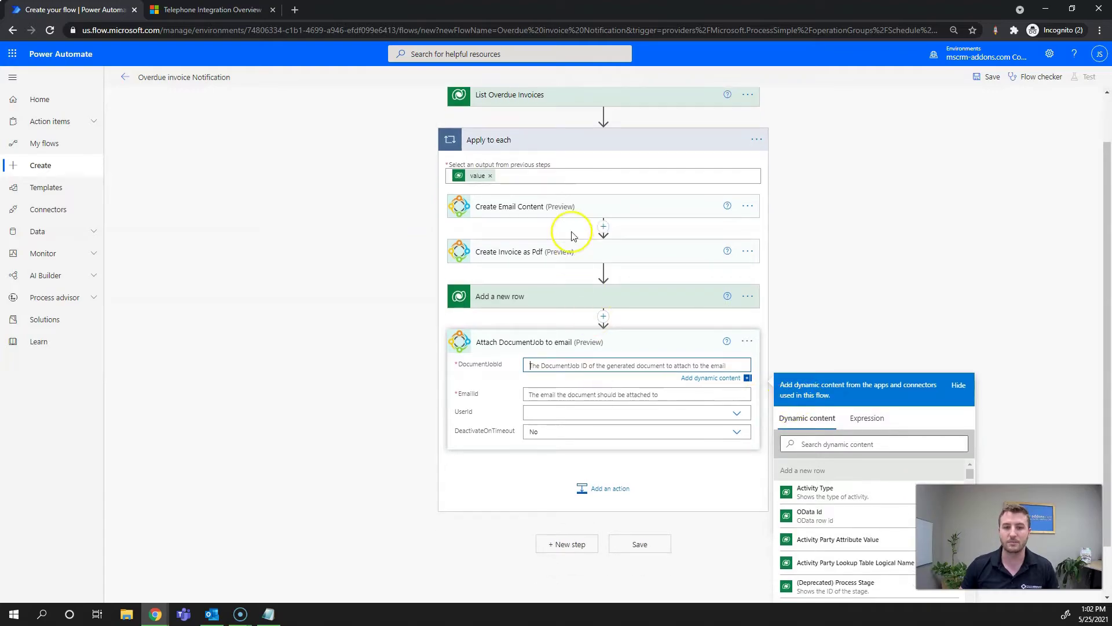
pyautogui.click(831, 444)
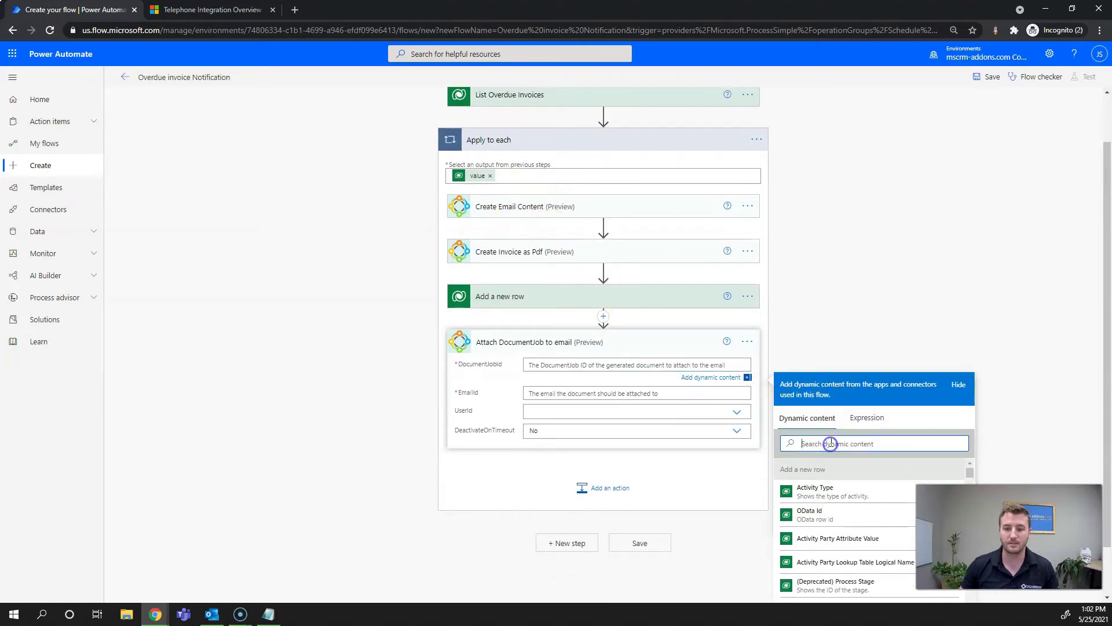
pyautogui.write('Document')
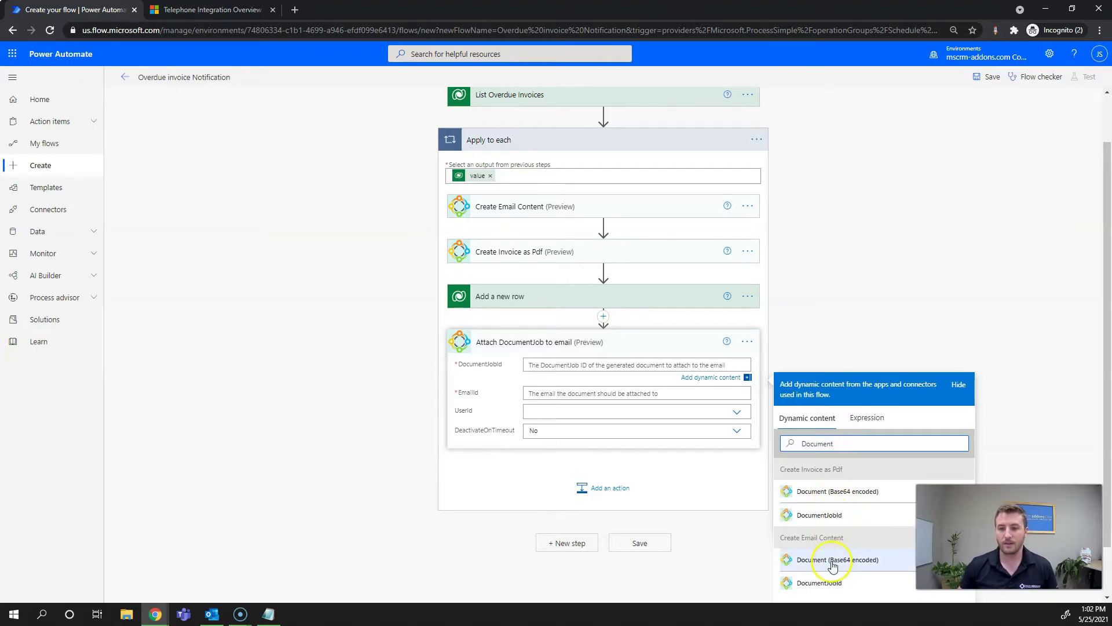
pyautogui.click(822, 585)
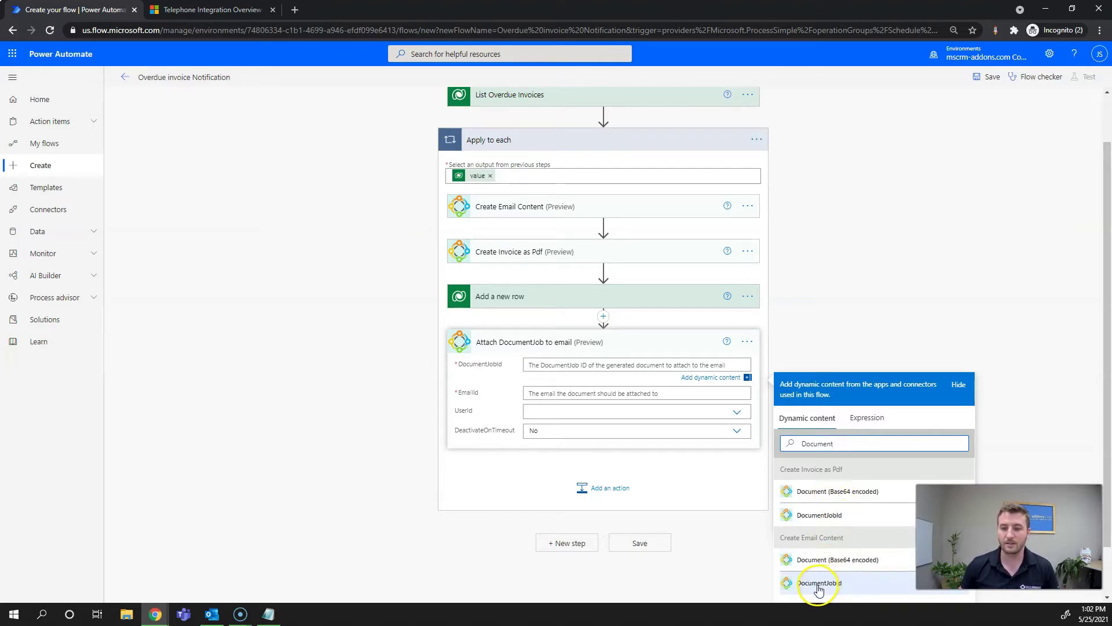
pyautogui.click(646, 394)
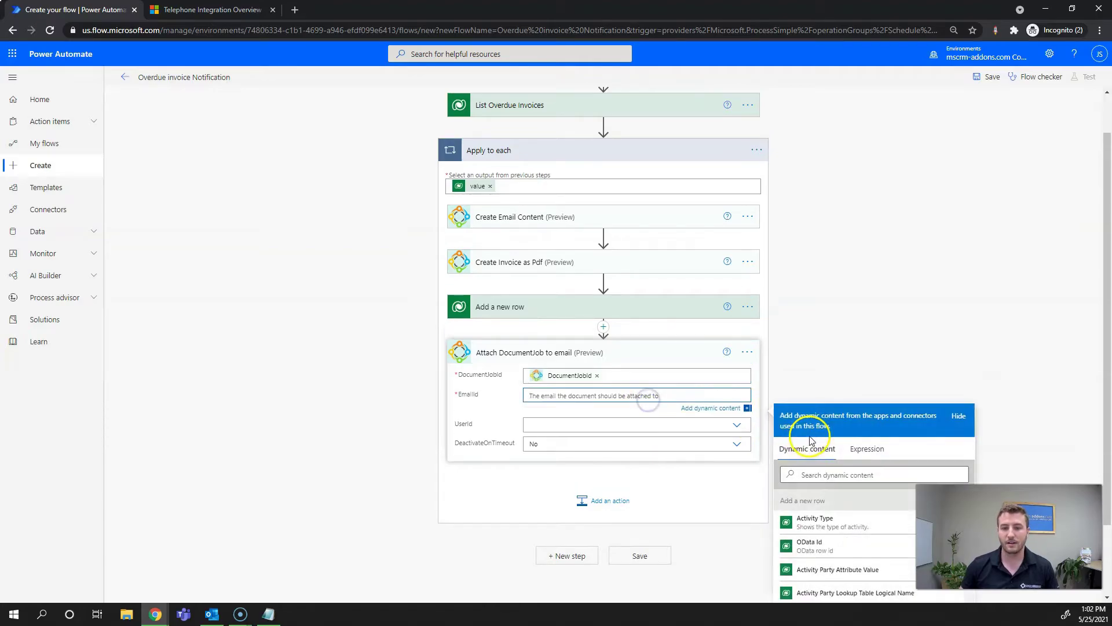
pyautogui.click(832, 474)
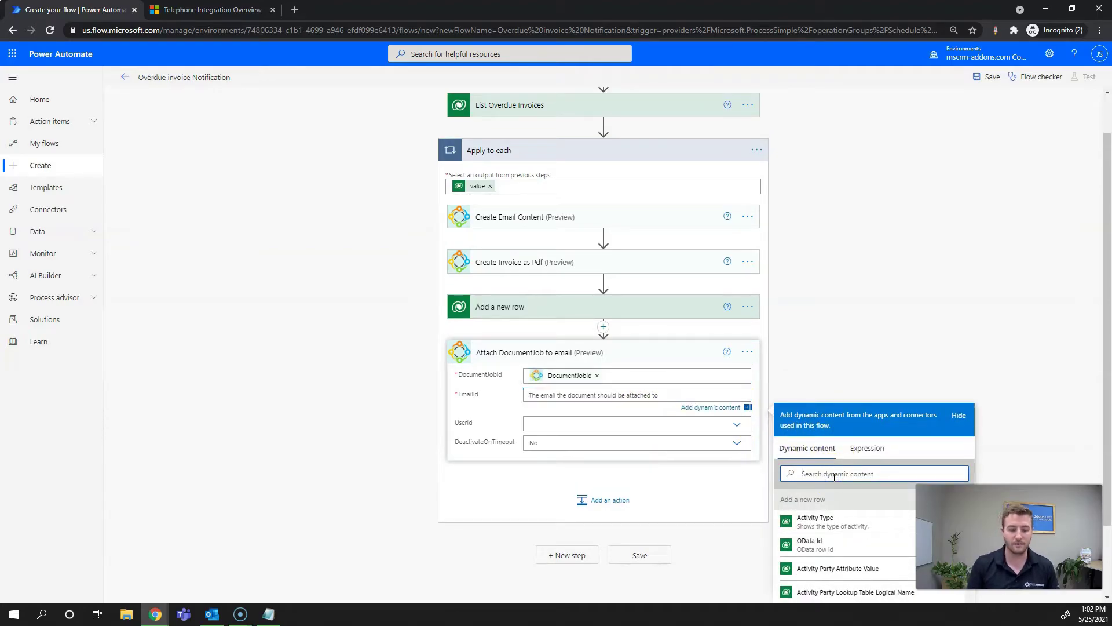
pyautogui.write('Emai')
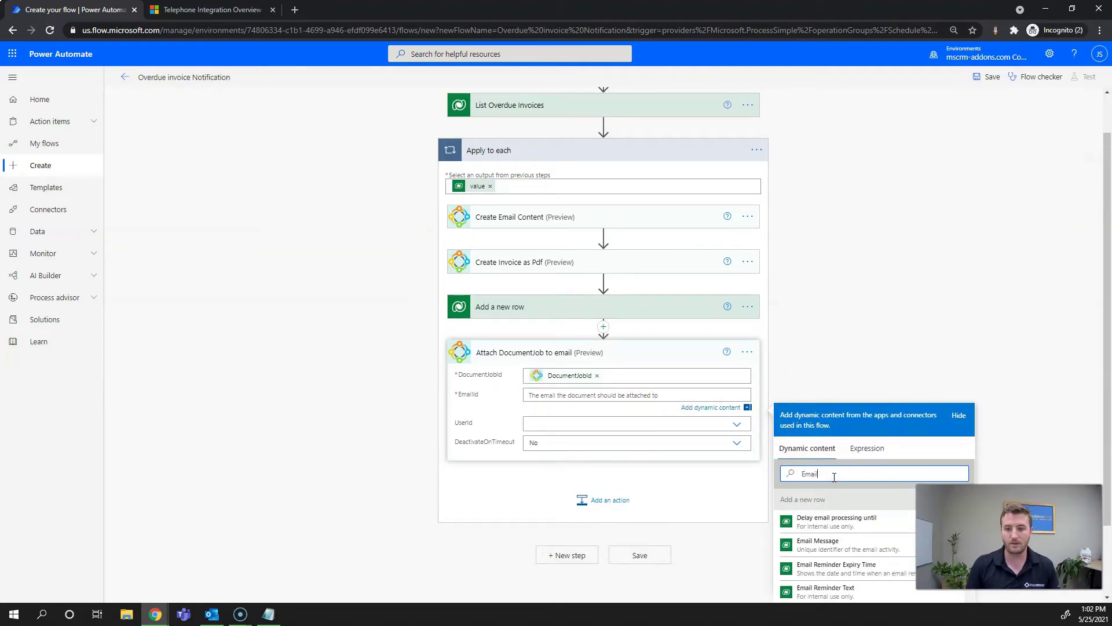
pyautogui.write('l')
pyautogui.click(821, 552)
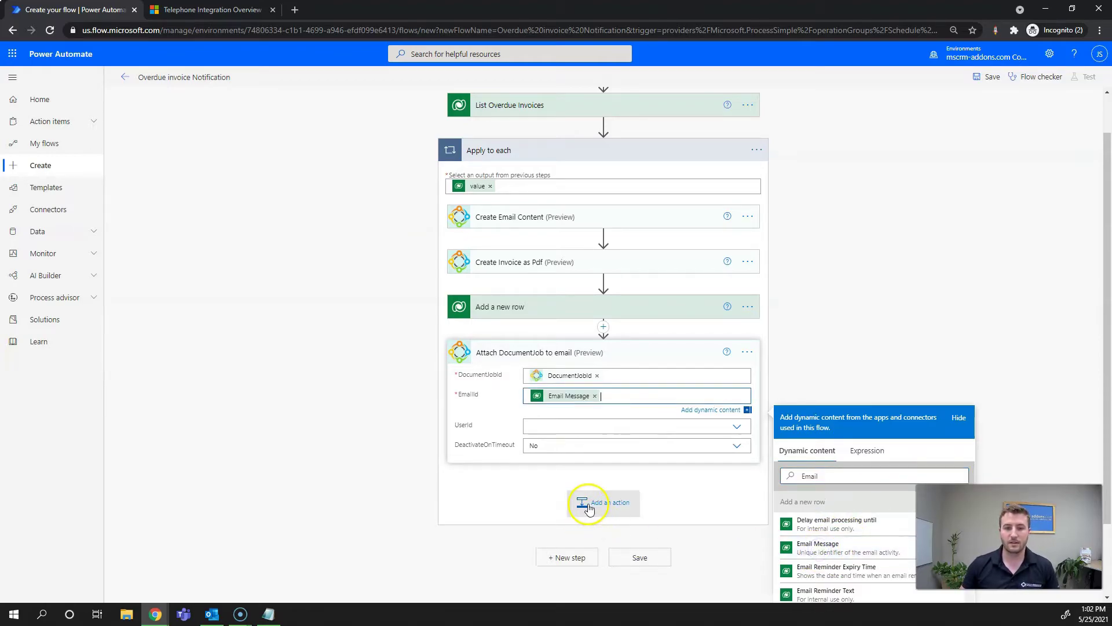
# Add a second DocumentsCorePack Attach DocumentJob to email action at the end of the Apply to each loop
pyautogui.click(589, 508)
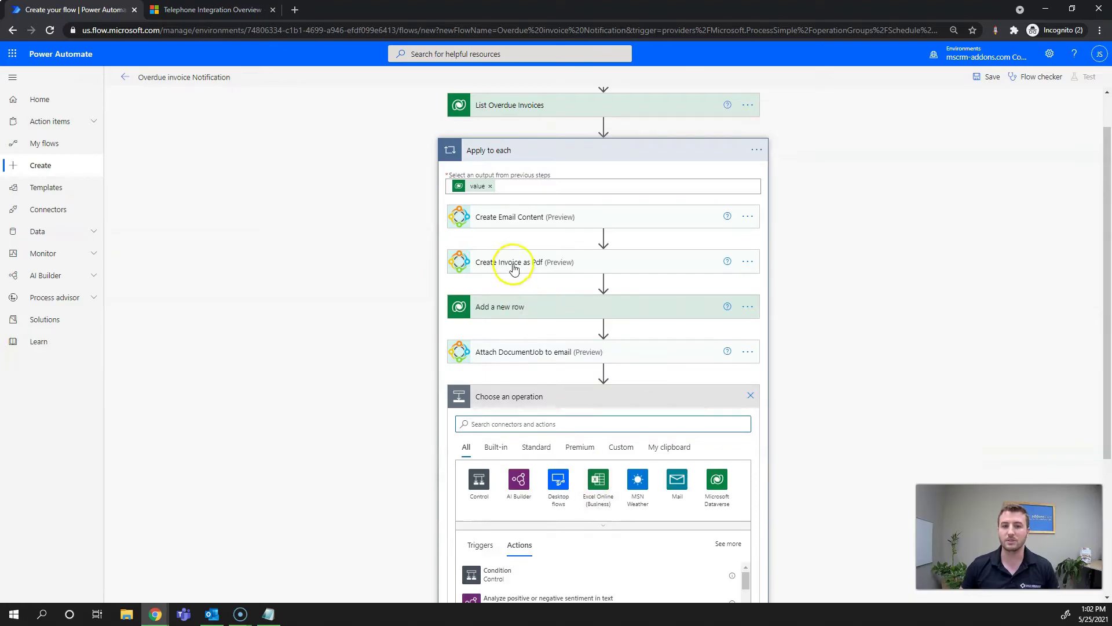
pyautogui.click(544, 425)
pyautogui.write('D')
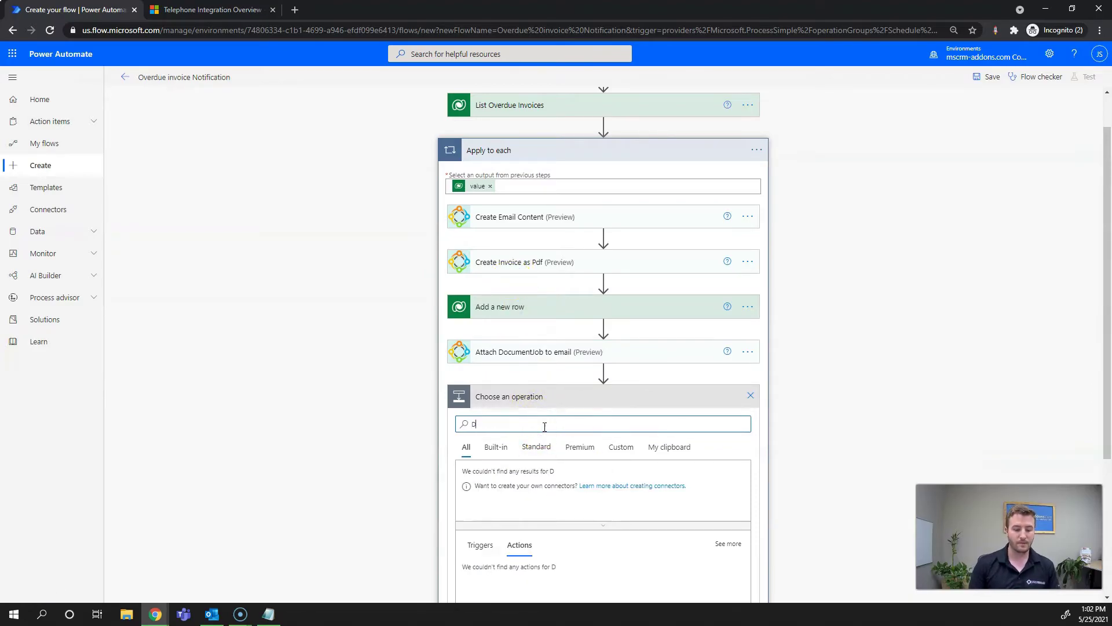
pyautogui.write('ocumentCorepack')
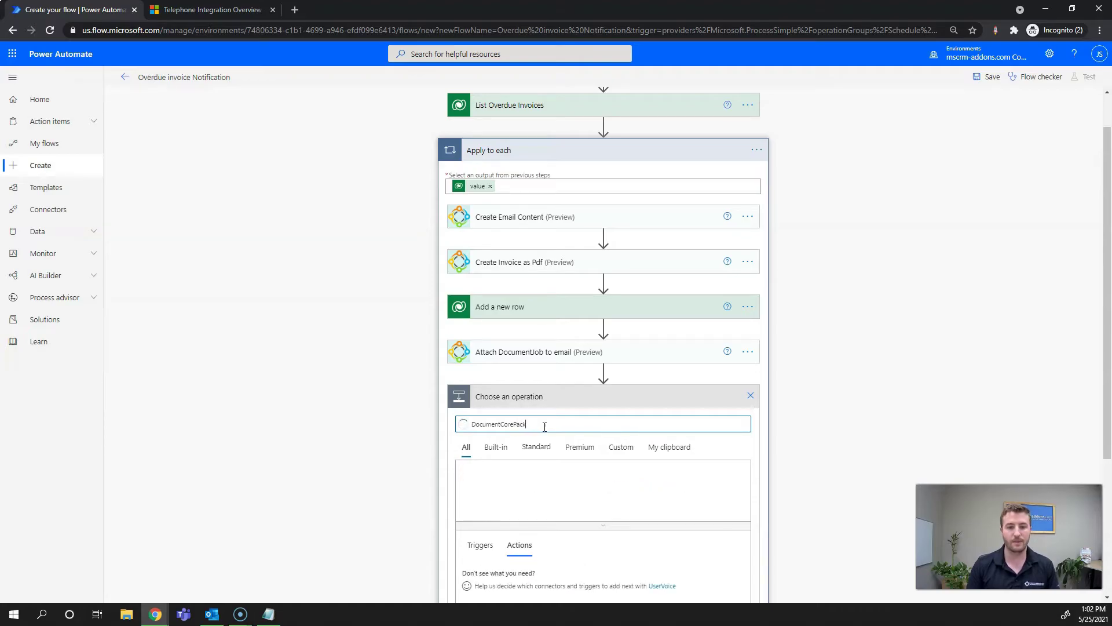
pyautogui.click(479, 484)
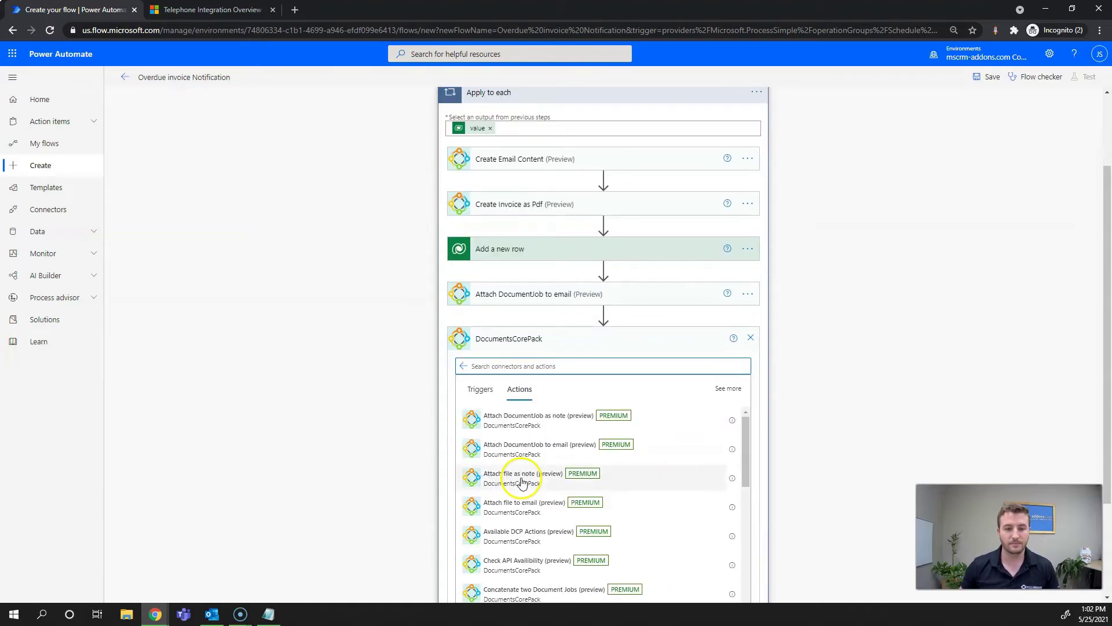
pyautogui.click(529, 446)
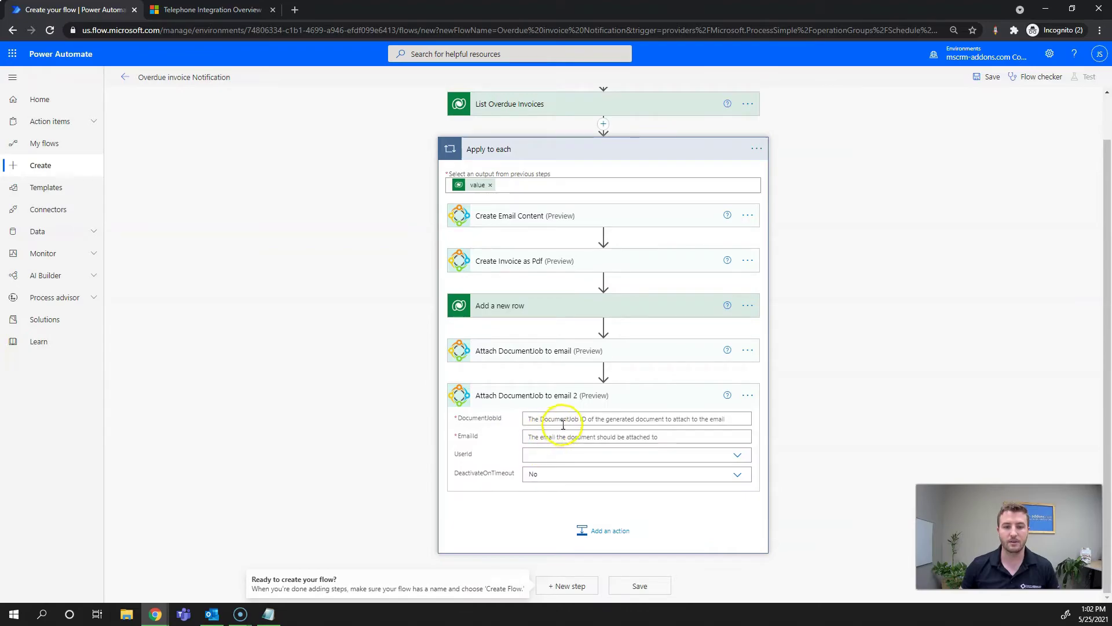
# Set the second attach action's DocumentJobId to the DocumentJobId from Create Invoice as Pdf, and open its EmailId for dynamic content
pyautogui.click(597, 420)
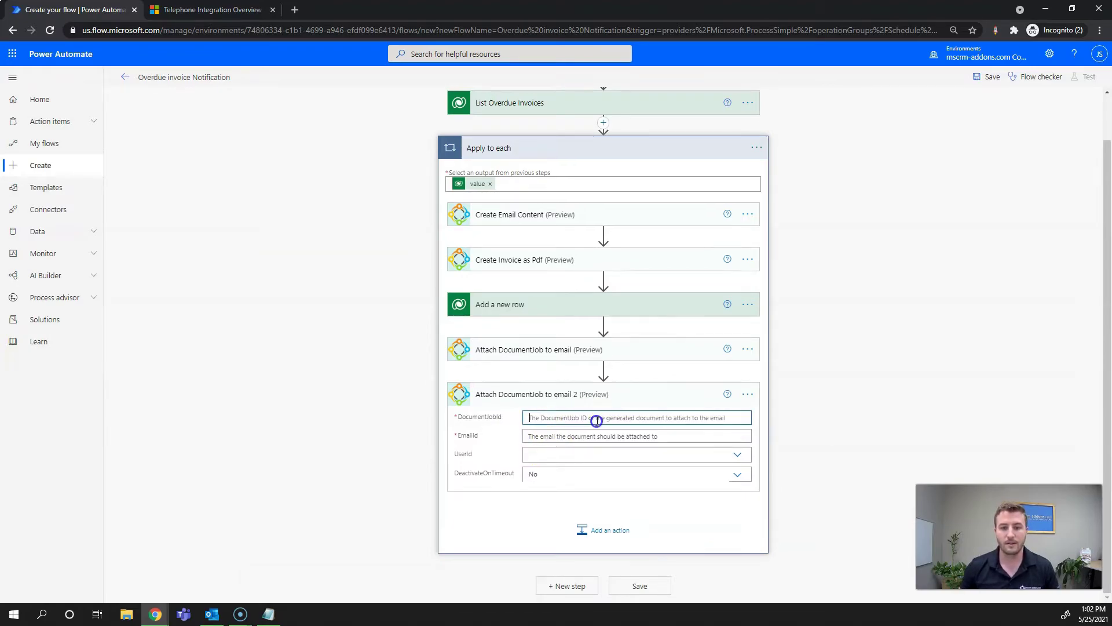
pyautogui.click(839, 495)
pyautogui.write('Docum')
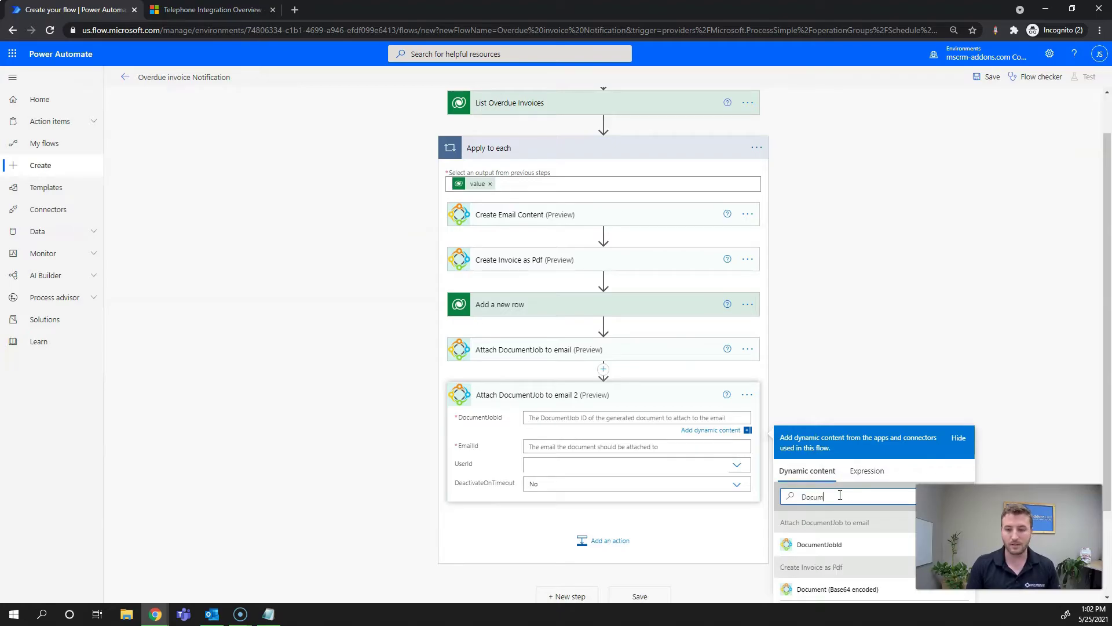
pyautogui.scroll(-2, 840, 495)
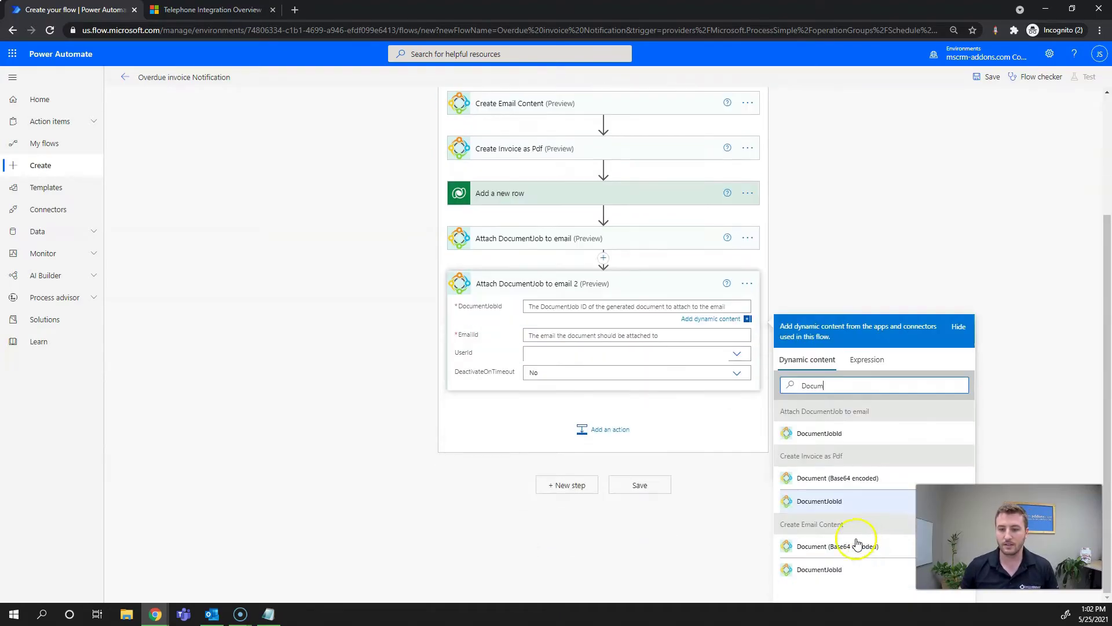
pyautogui.click(830, 500)
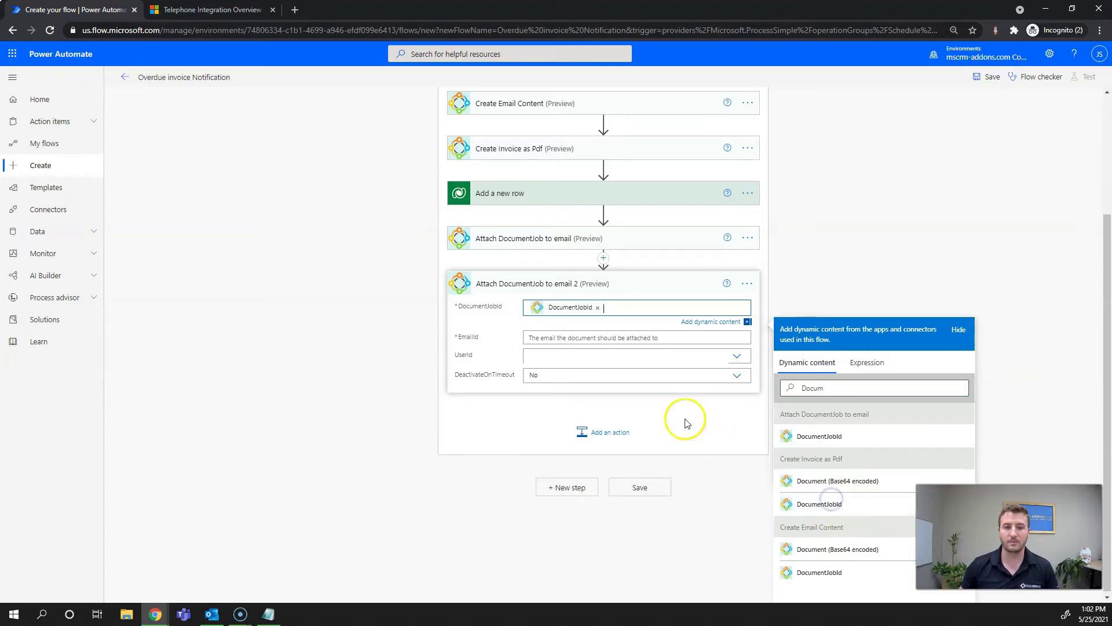
pyautogui.click(627, 338)
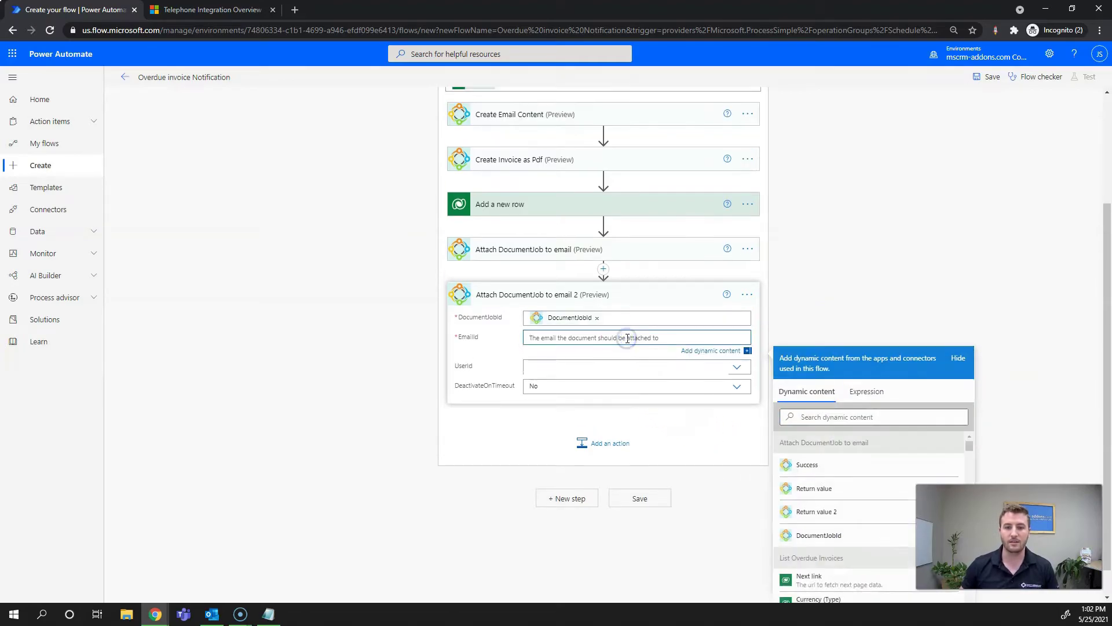
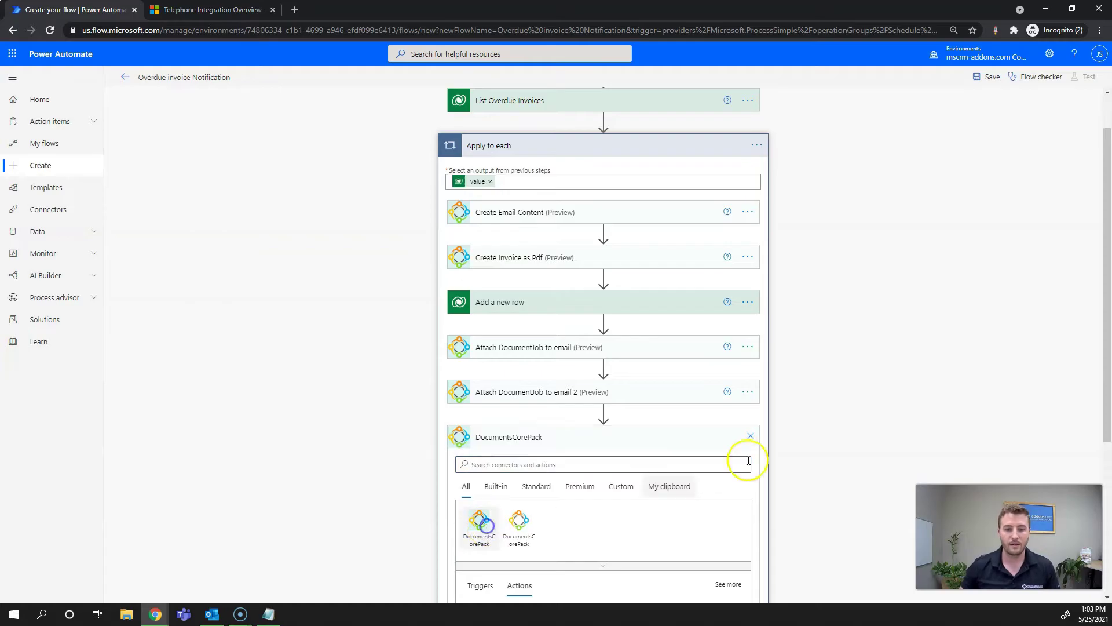
# Choose the DocumentsCorePack Send email action as the new action at the end of the Apply to each loop
pyautogui.scroll(-1, 551, 431)
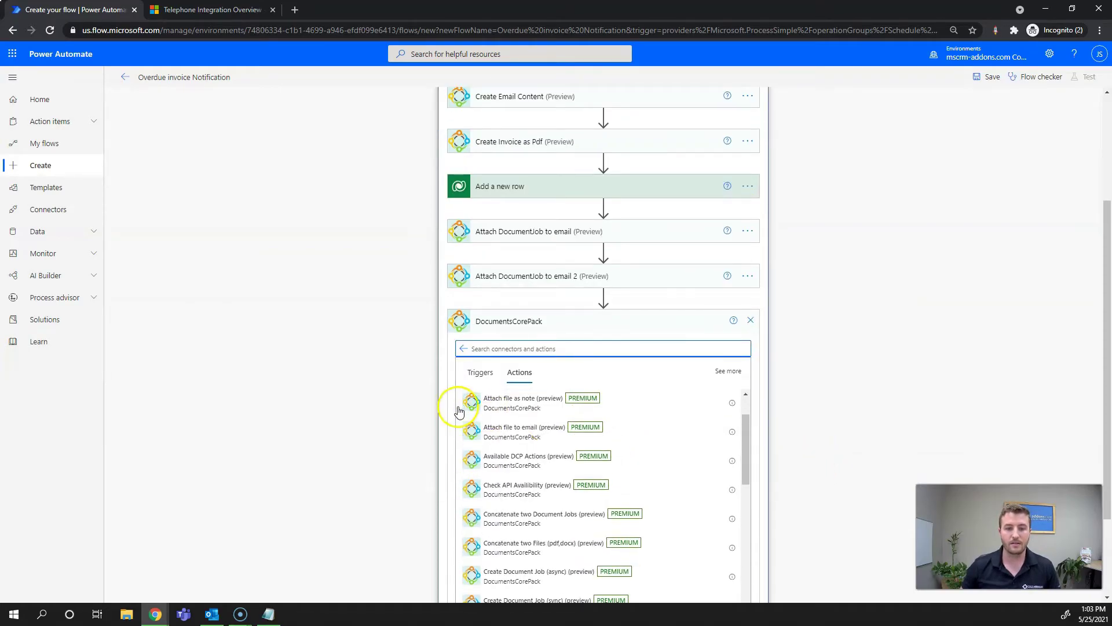
pyautogui.scroll(-6, 562, 440)
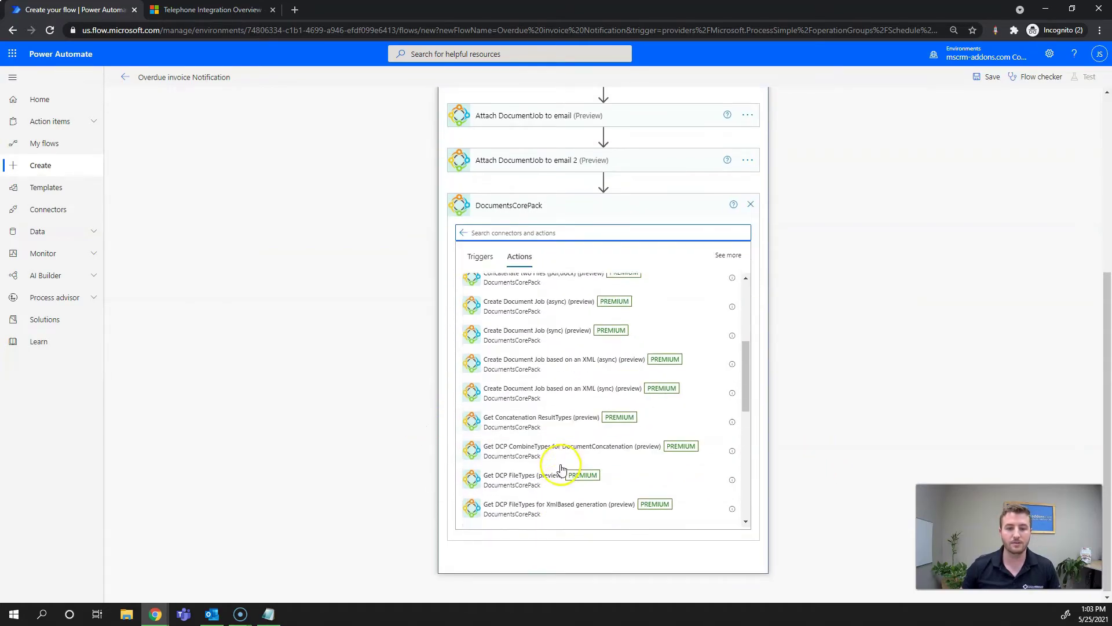
pyautogui.click(532, 467)
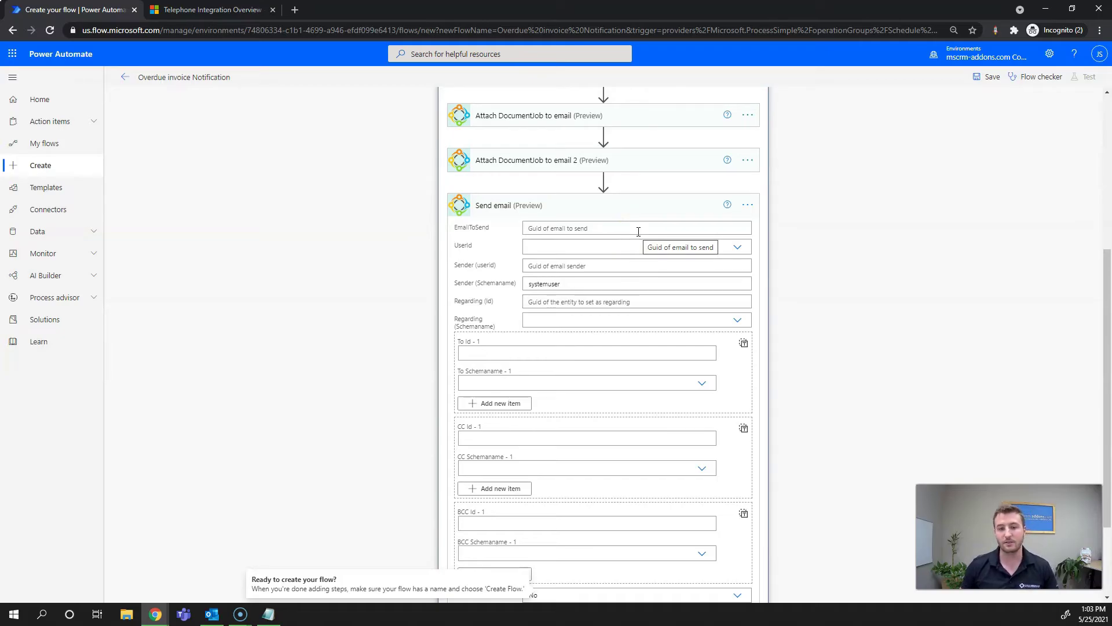
# Set the Send email action's EmailToSend to Email Message from Add a new row
pyautogui.click(626, 248)
pyautogui.click(589, 229)
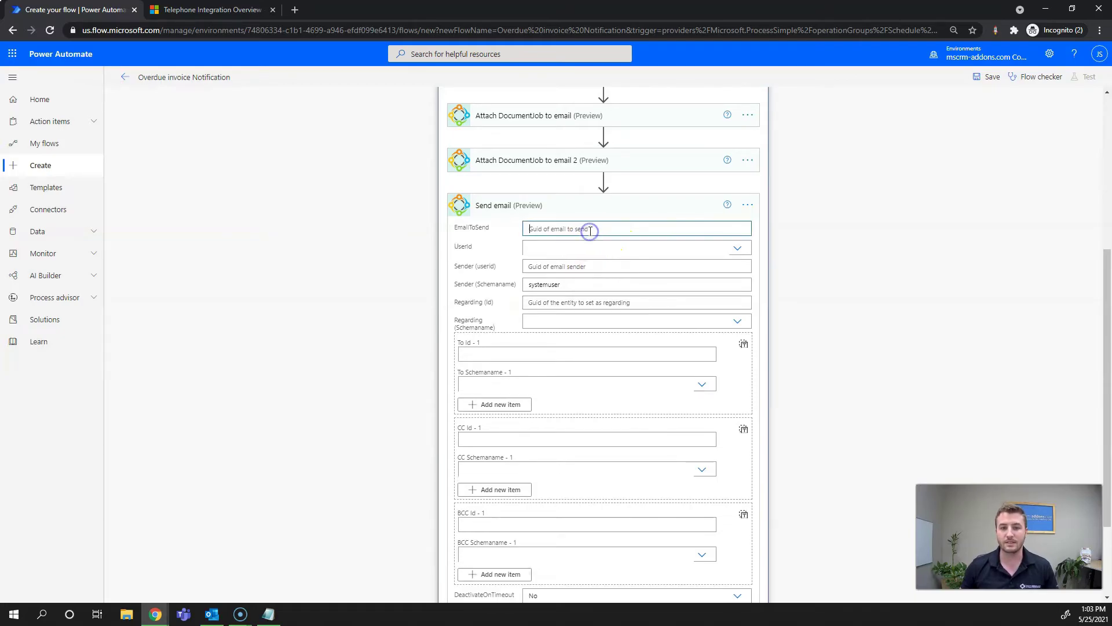
pyautogui.click(824, 308)
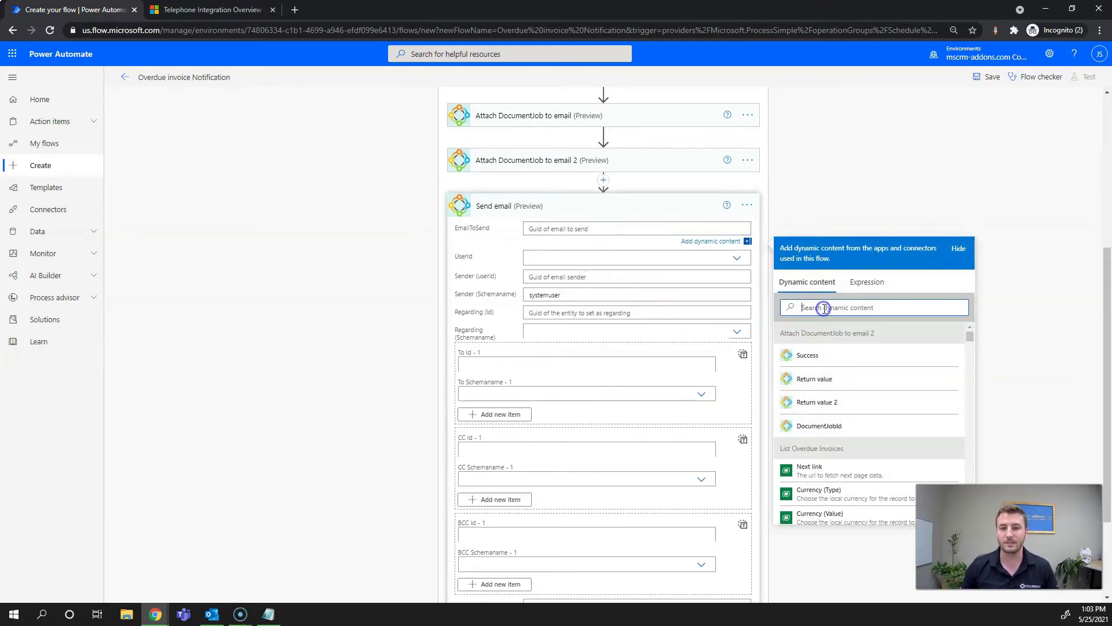
pyautogui.write('email')
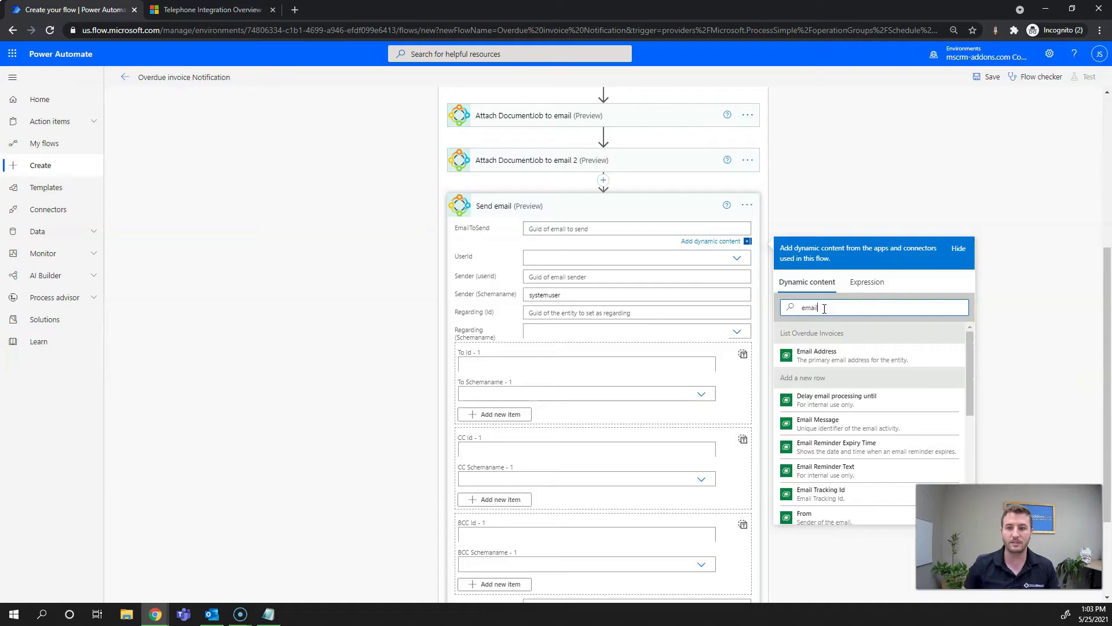
pyautogui.click(835, 424)
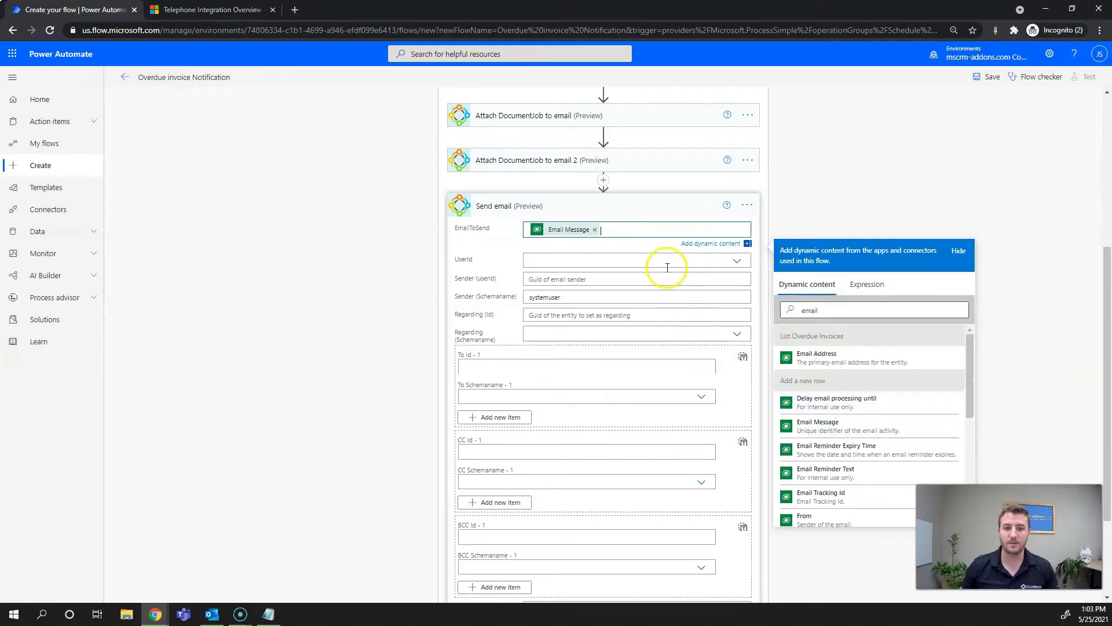
# Set the Send email action's Sender (userid) to Owner (Value) from List Overdue Invoices
pyautogui.click(586, 280)
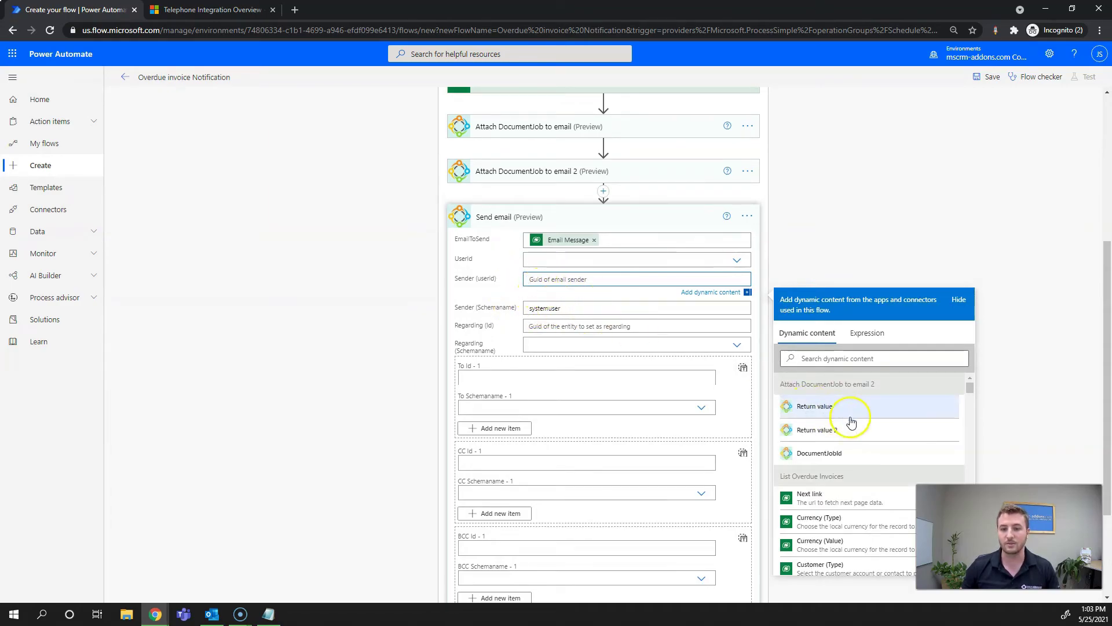
pyautogui.click(860, 359)
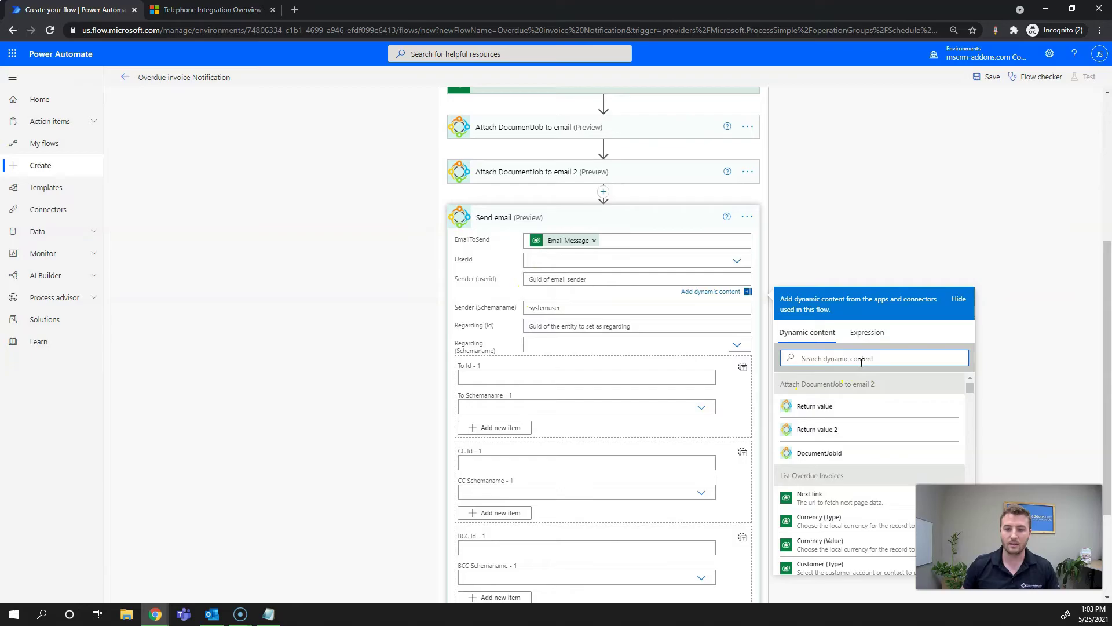
pyautogui.write('Ow')
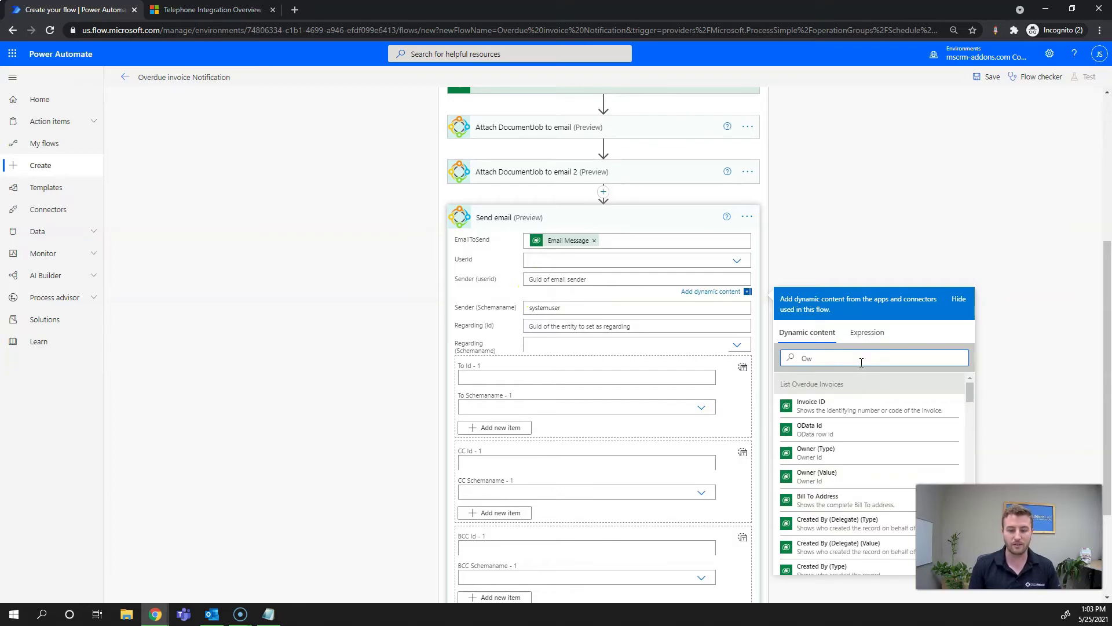
pyautogui.write('ner')
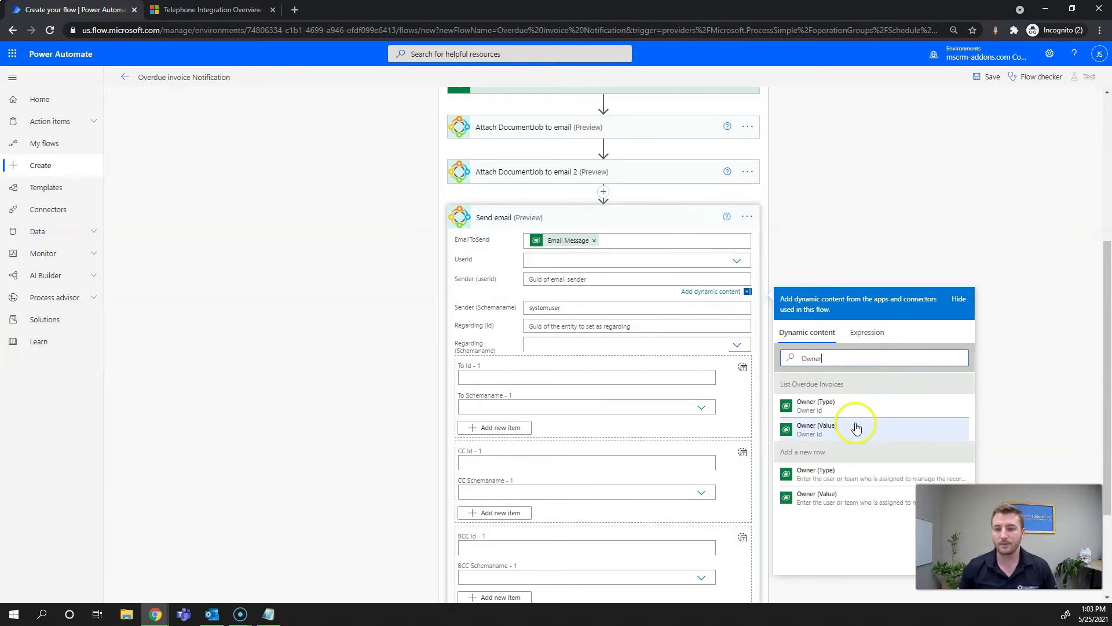
pyautogui.click(825, 432)
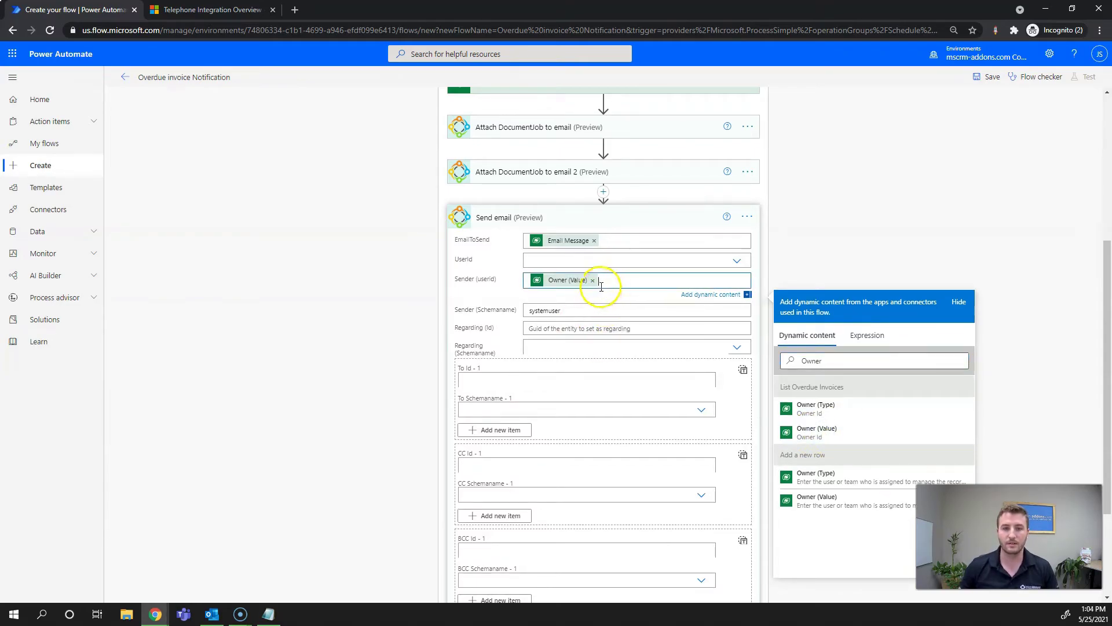
# Set the email's Regarding (Schemaname) to Invoice and its Regarding (Id) to the unique identifier Invoice from List Overdue Invoices
pyautogui.click(586, 327)
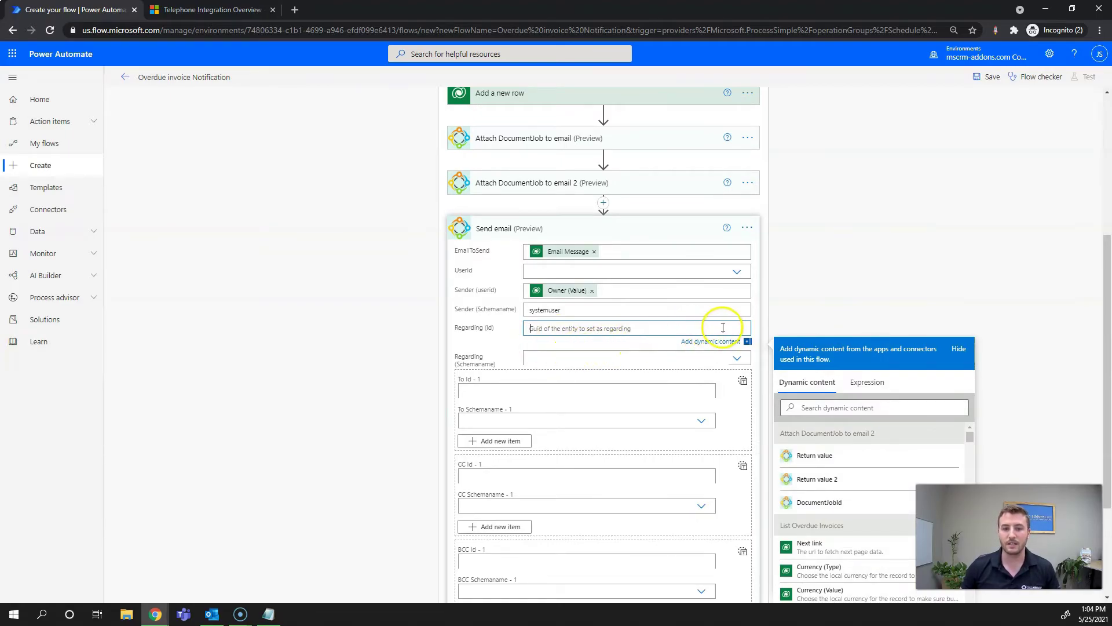
pyautogui.click(677, 358)
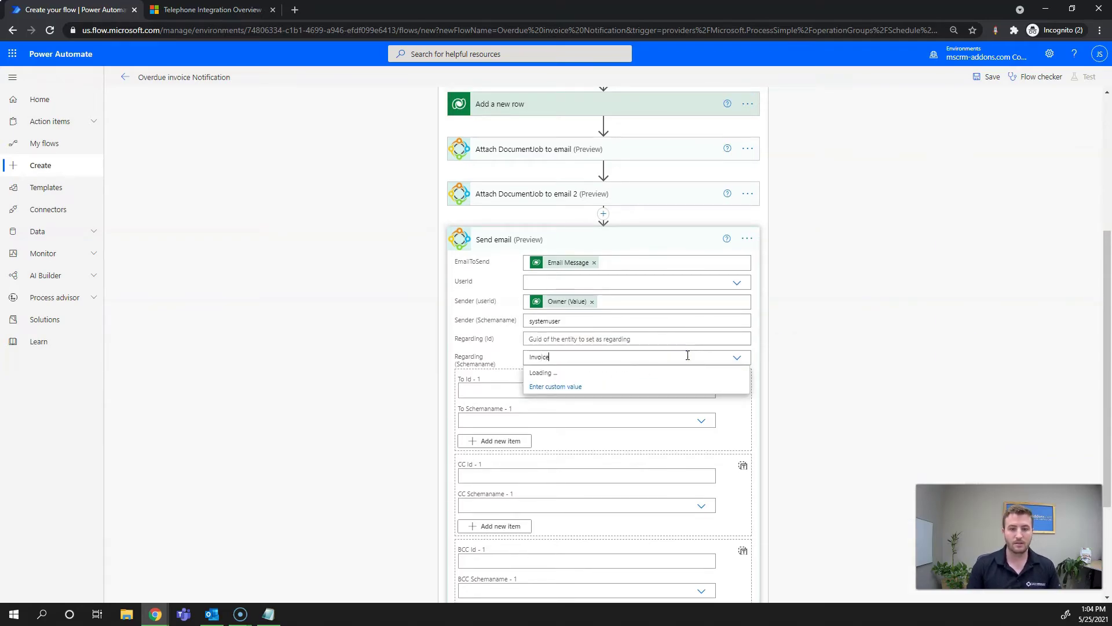
pyautogui.click(587, 374)
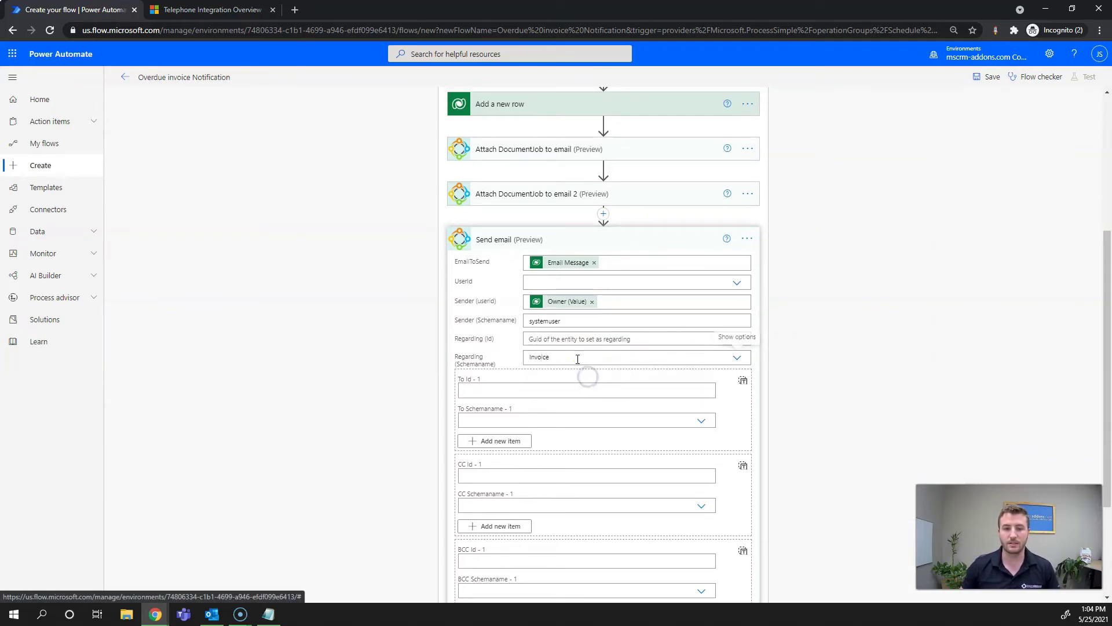
pyautogui.click(581, 340)
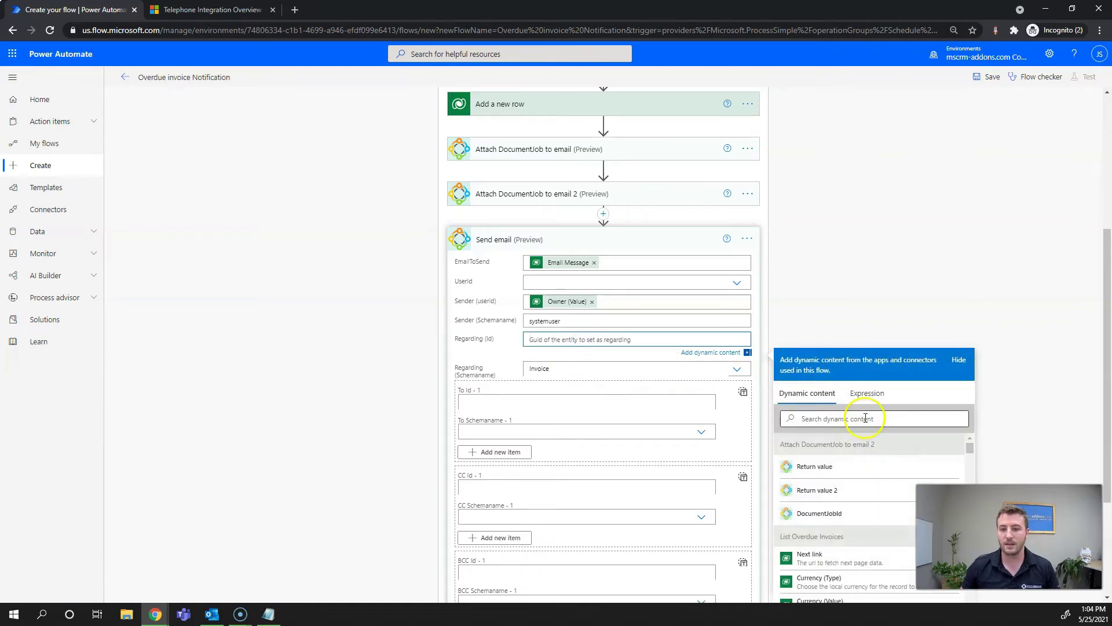
pyautogui.click(864, 418)
pyautogui.write('Invoice')
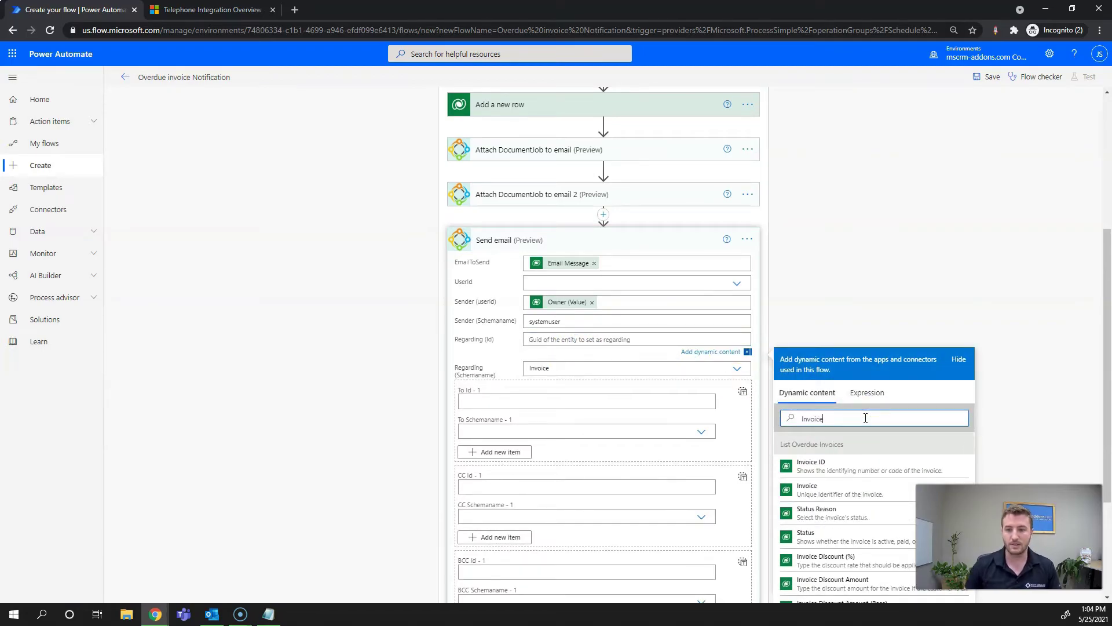
pyautogui.click(846, 490)
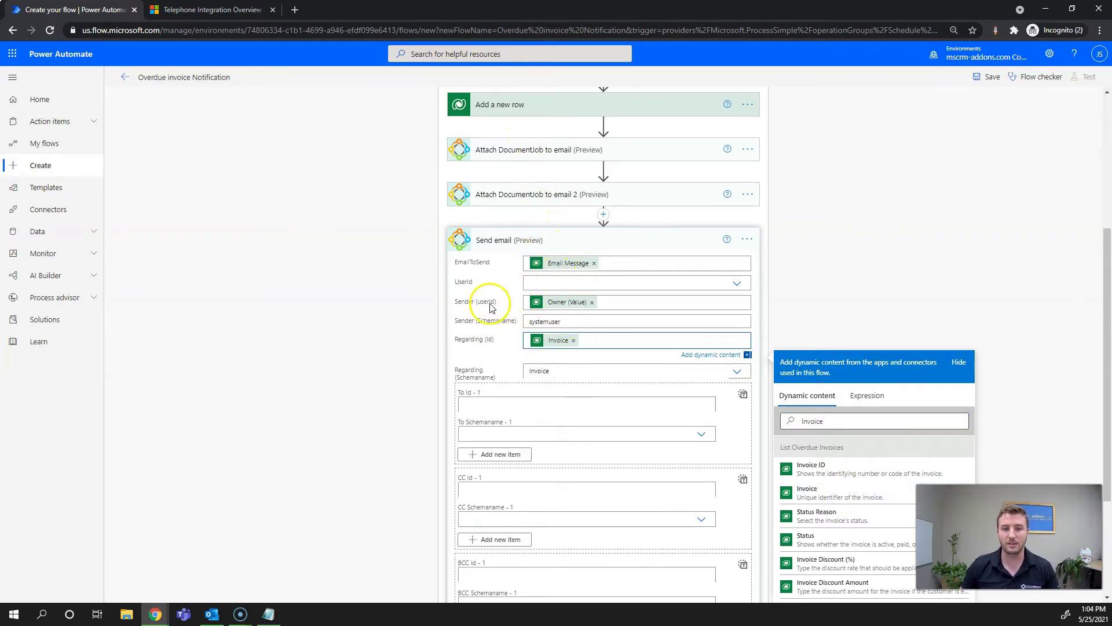
pyautogui.moveTo(562, 310)
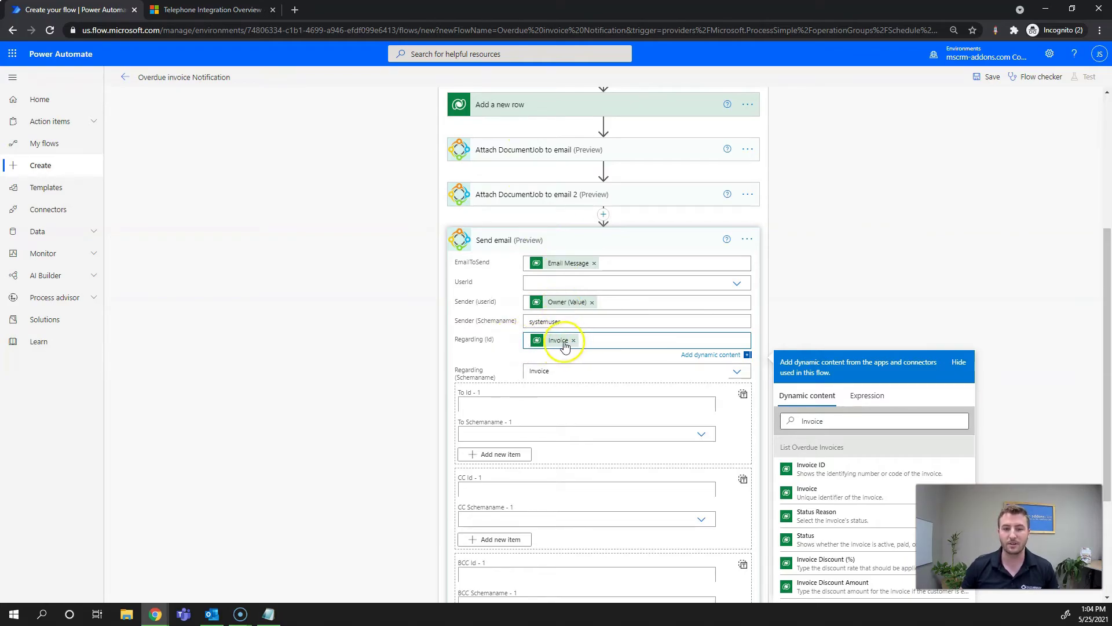
# Set the first recipient's To Schemaname to Contact and its To Id to Customer (Value) from List Overdue Invoices
pyautogui.scroll(-1, 450, 380)
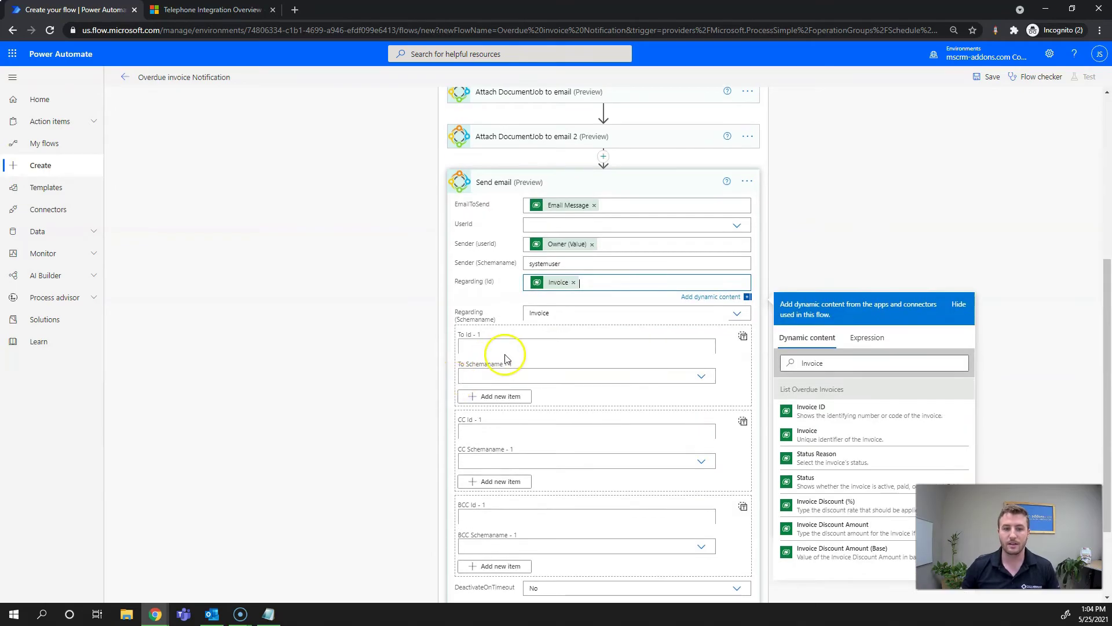
pyautogui.click(701, 377)
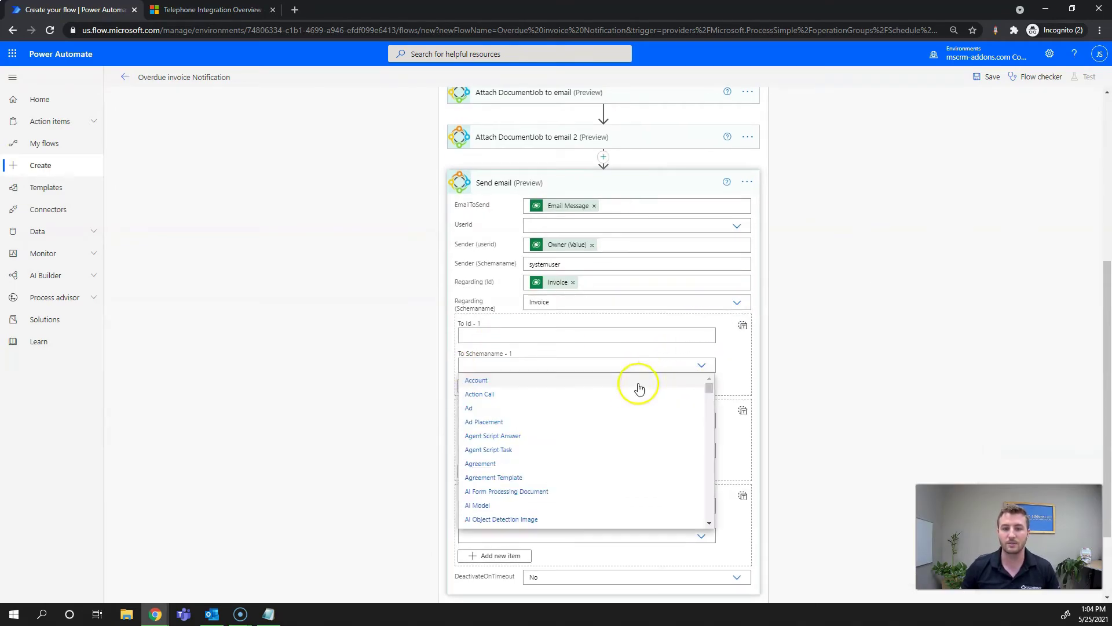
pyautogui.click(608, 365)
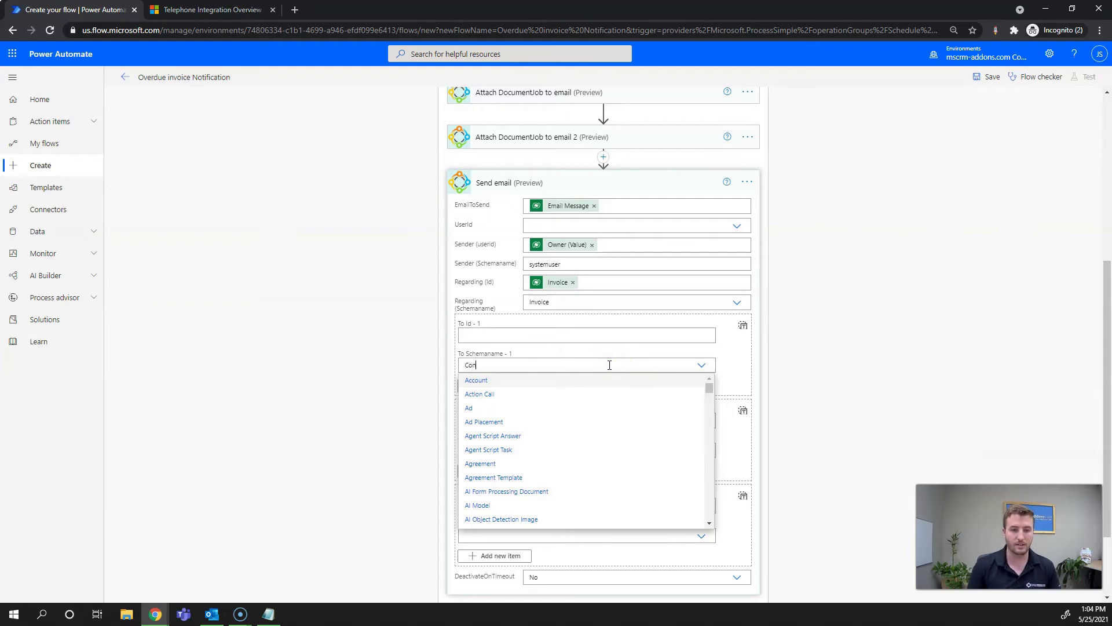
pyautogui.click(534, 394)
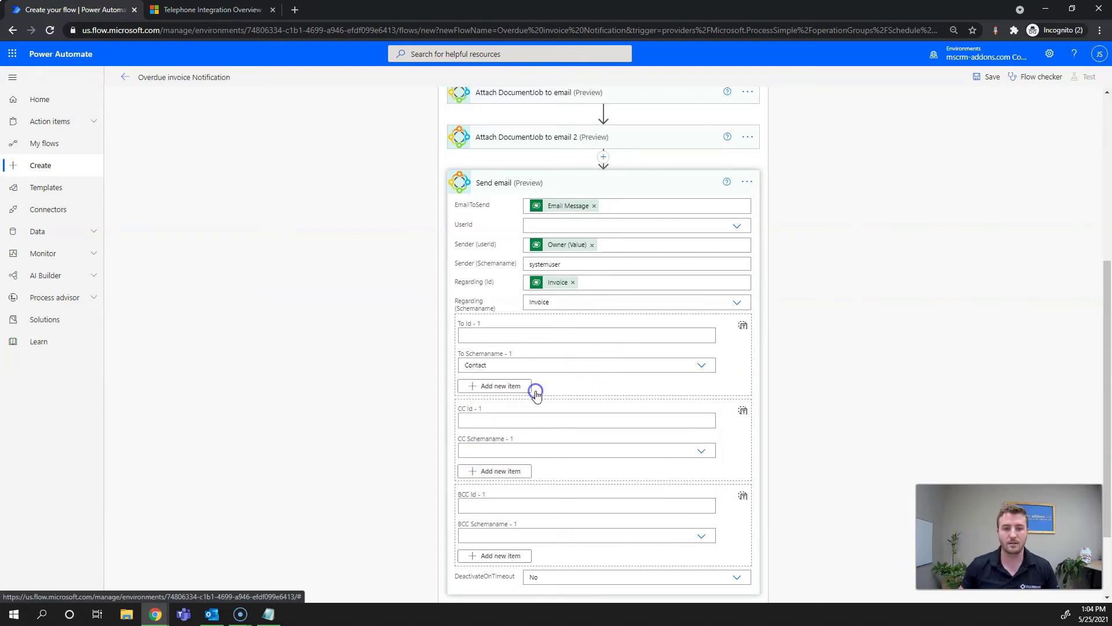
pyautogui.click(561, 337)
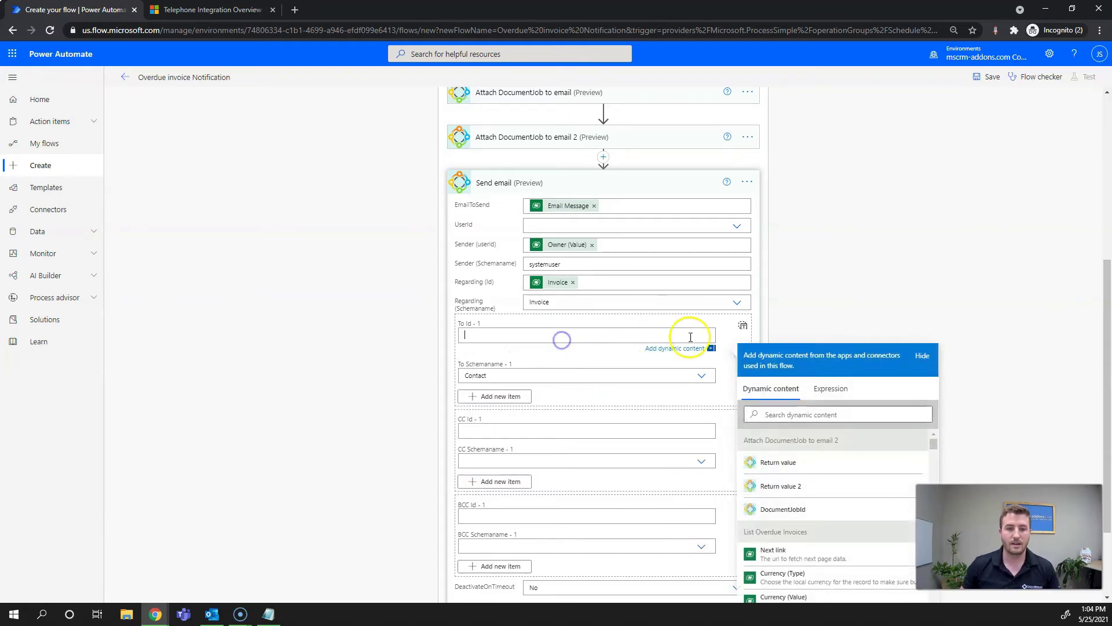
pyautogui.click(801, 410)
pyautogui.write('Cust')
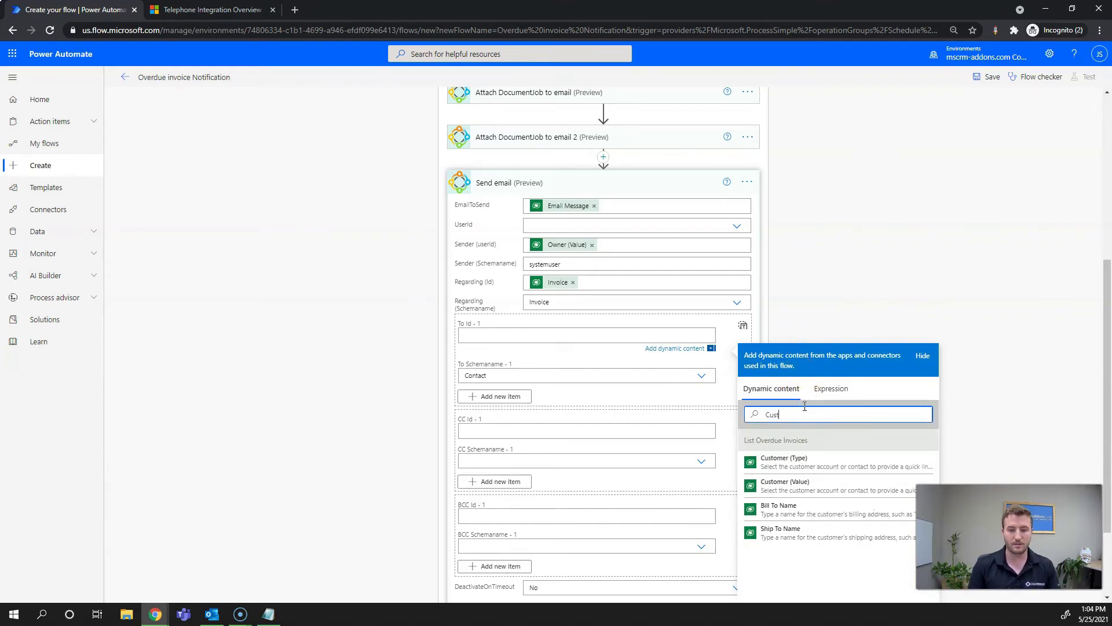
pyautogui.click(781, 491)
pyautogui.click(409, 390)
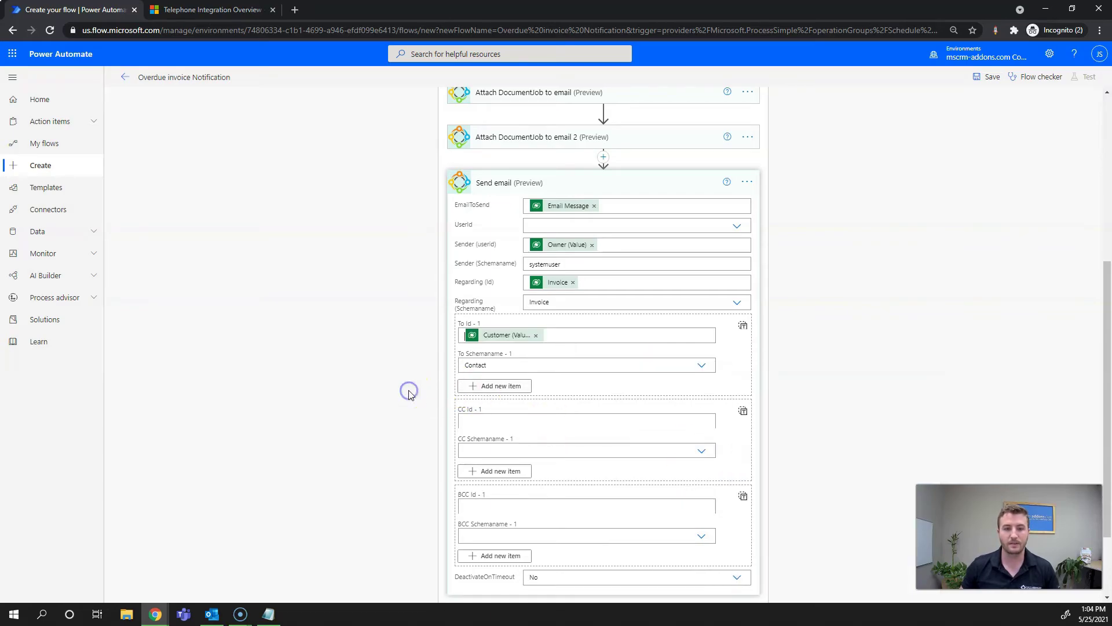
pyautogui.scroll(3, 438, 404)
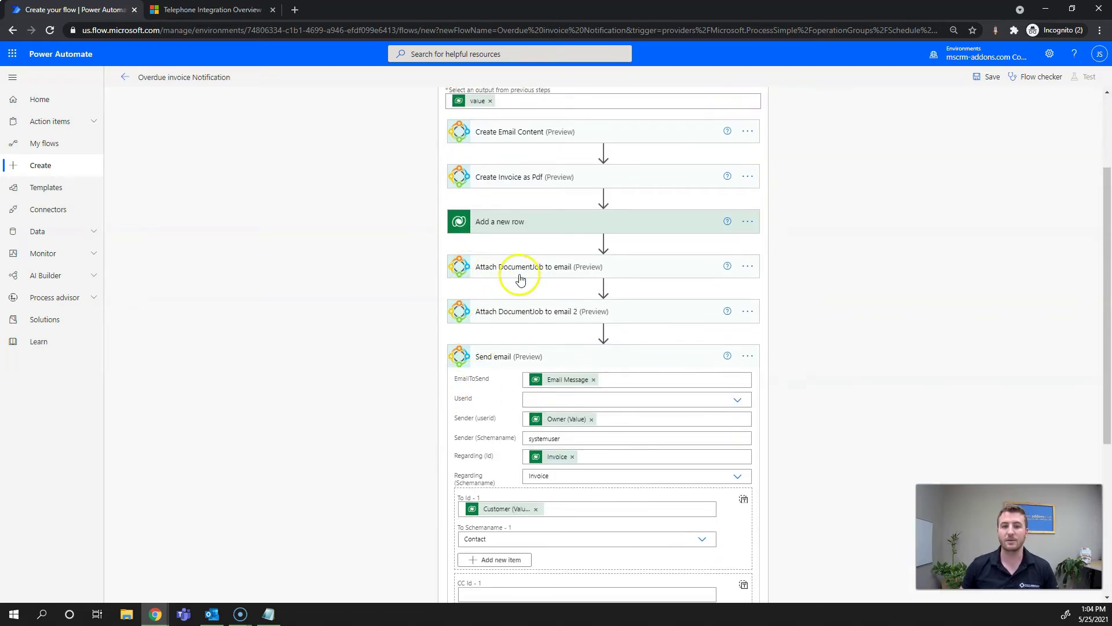
pyautogui.scroll(-5, 634, 365)
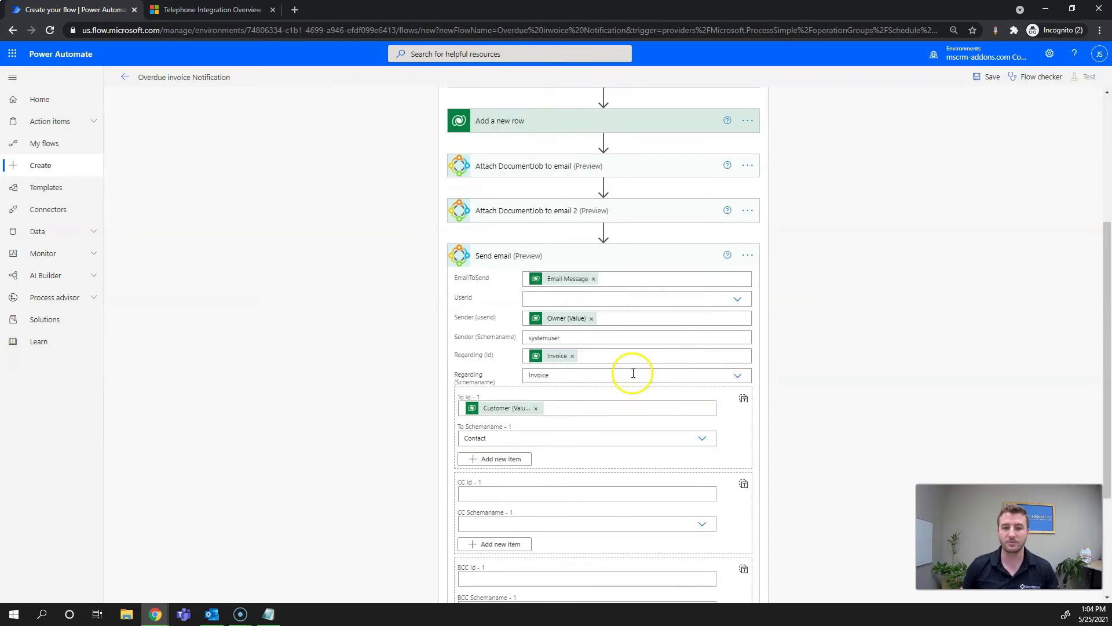
pyautogui.scroll(7, 824, 298)
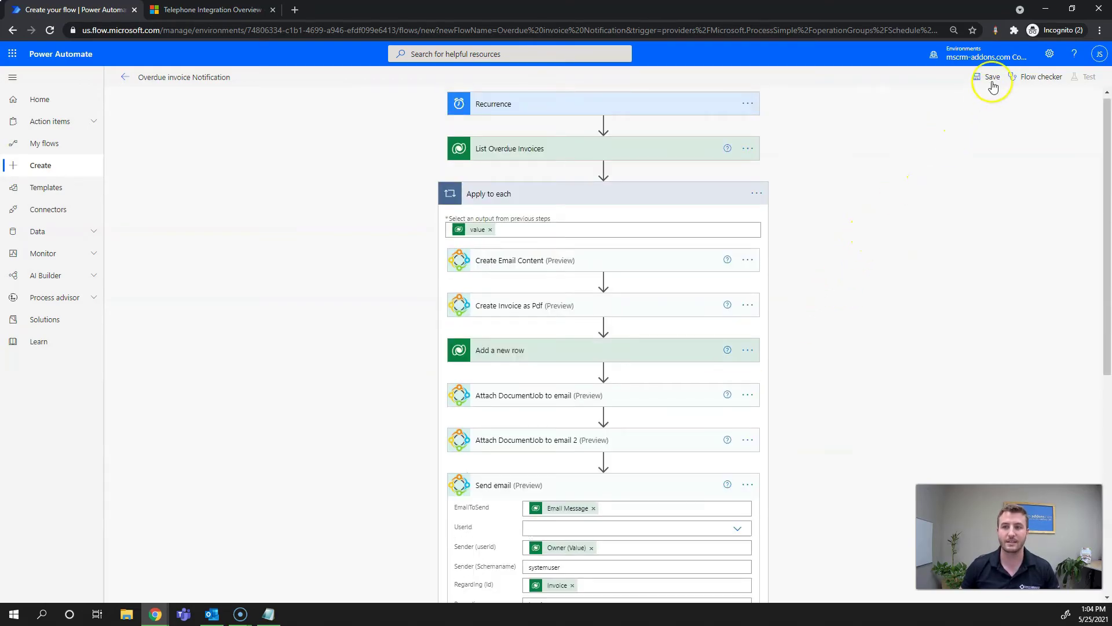
# Save the Overdue invoice Notification flow and run it as a manual test
pyautogui.click(989, 76)
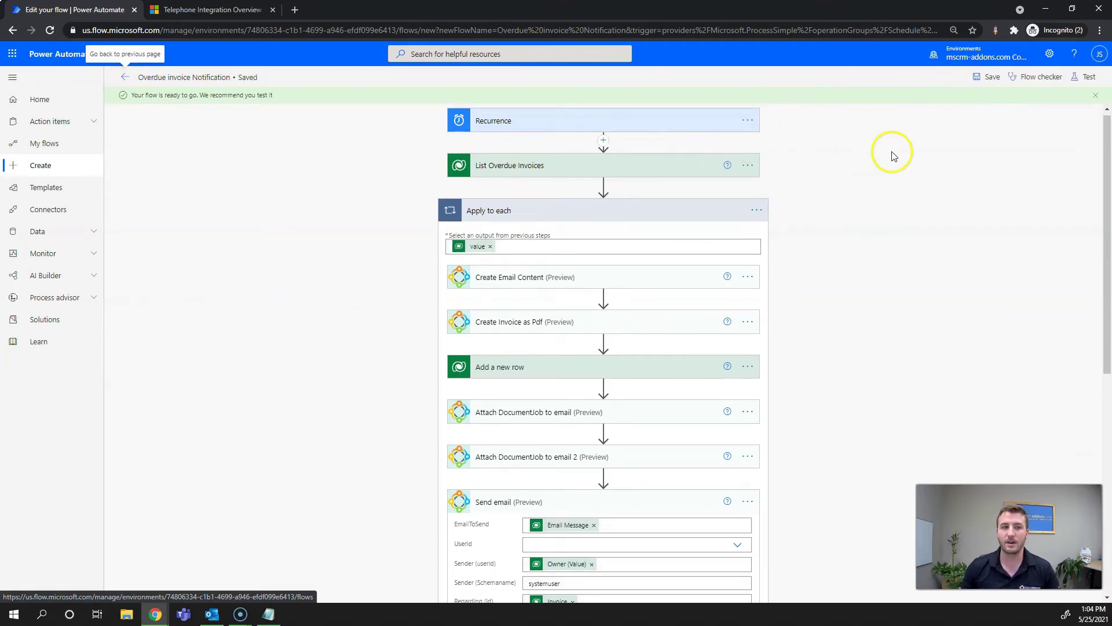
pyautogui.click(1088, 77)
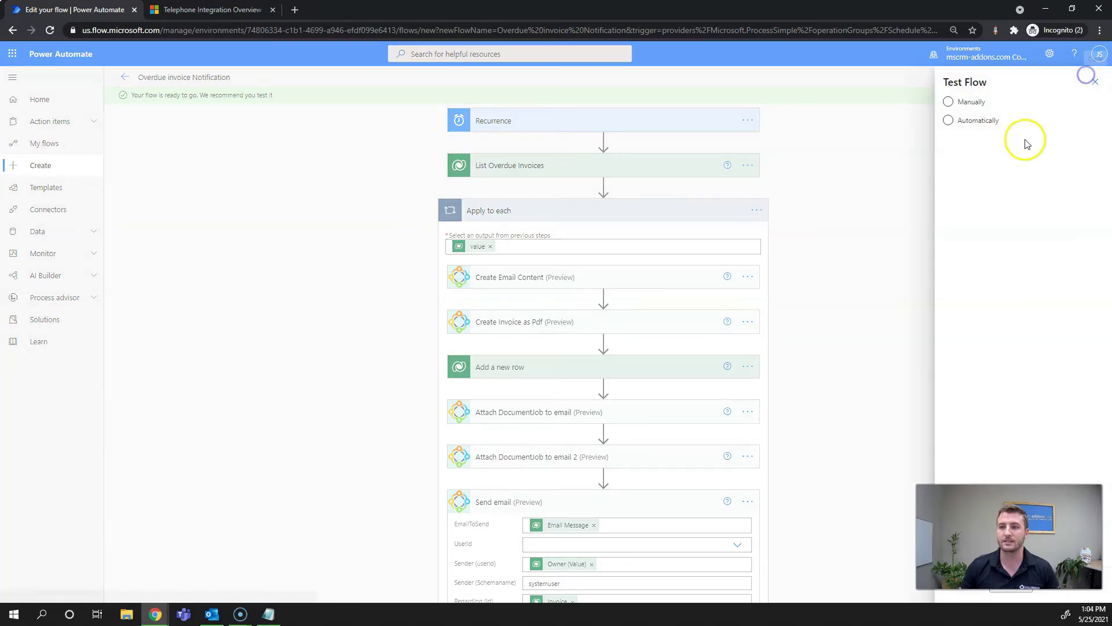
pyautogui.click(949, 102)
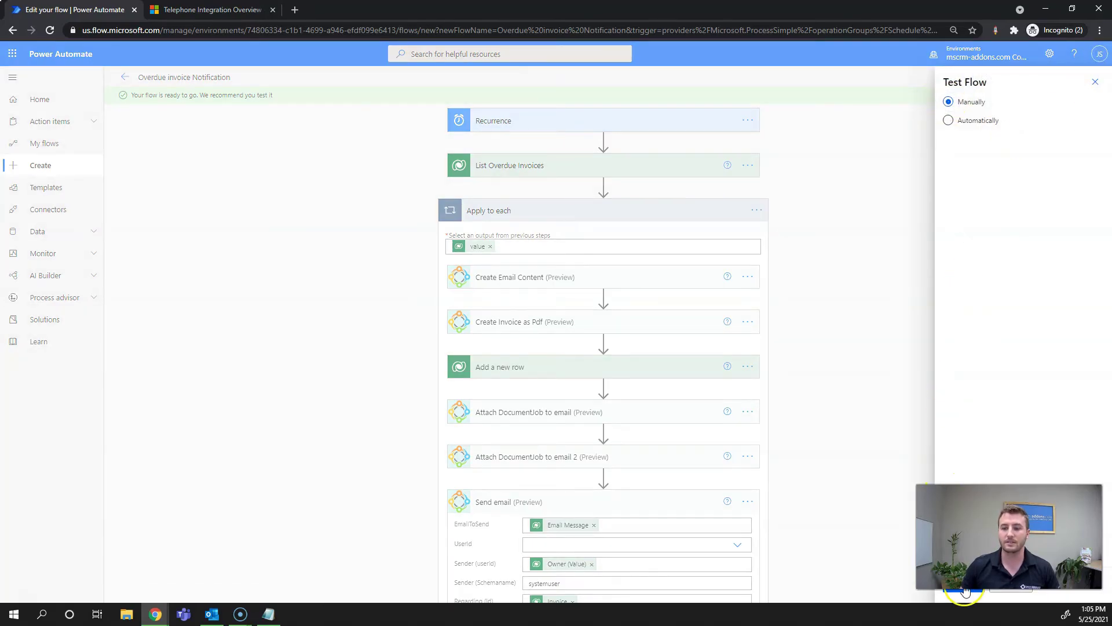
pyautogui.click(965, 591)
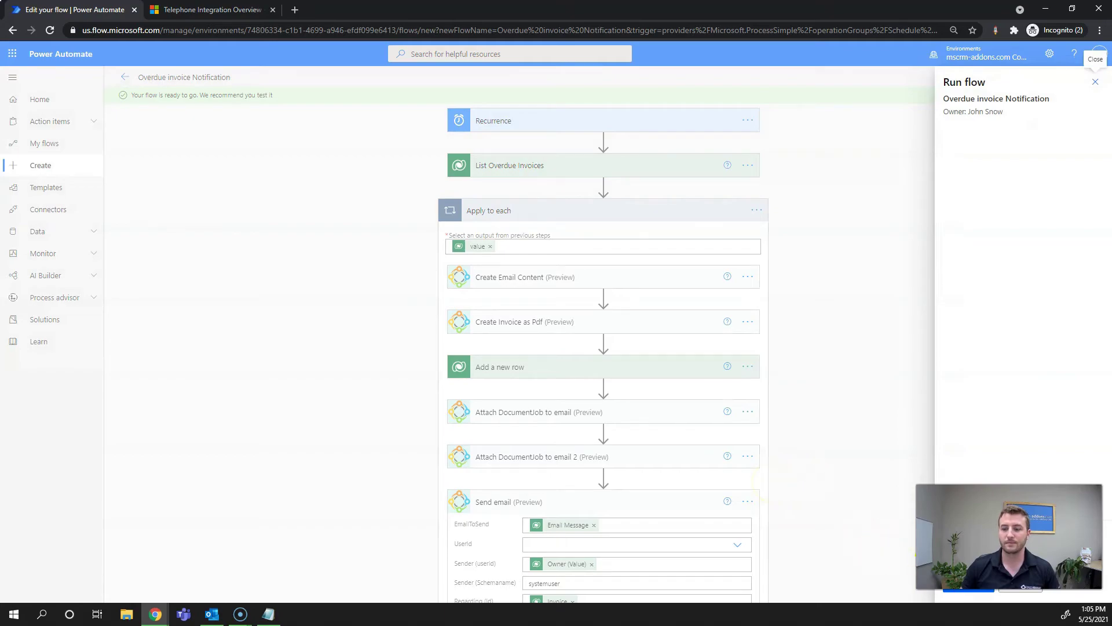
pyautogui.click(967, 592)
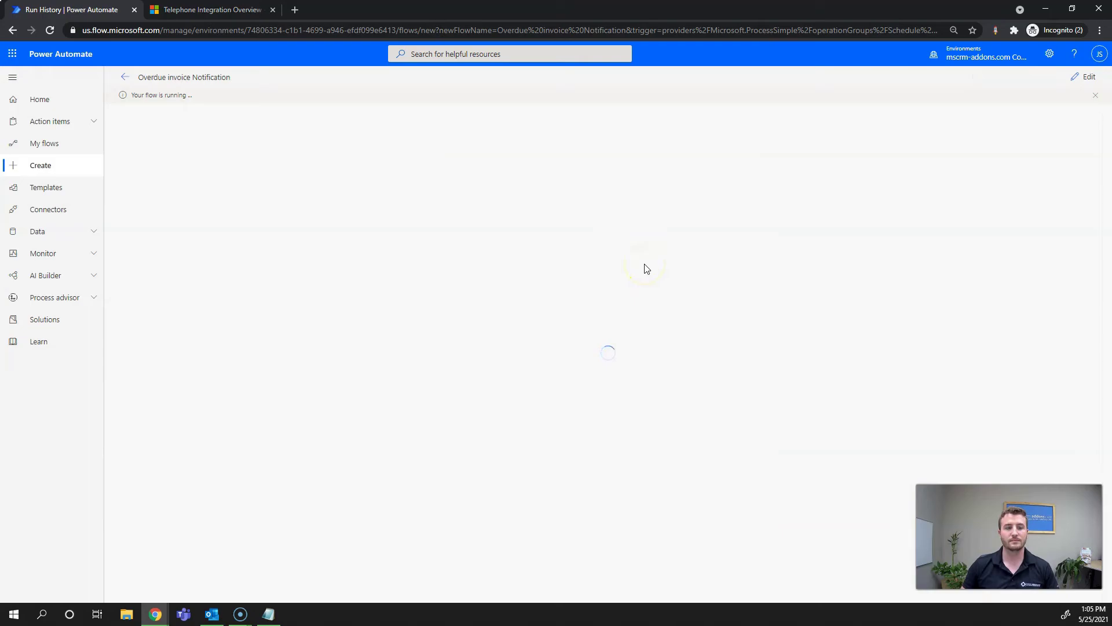
# Inspect the test run's details for Recurrence, List Overdue Invoices and the actions inside Apply to each
pyautogui.click(529, 133)
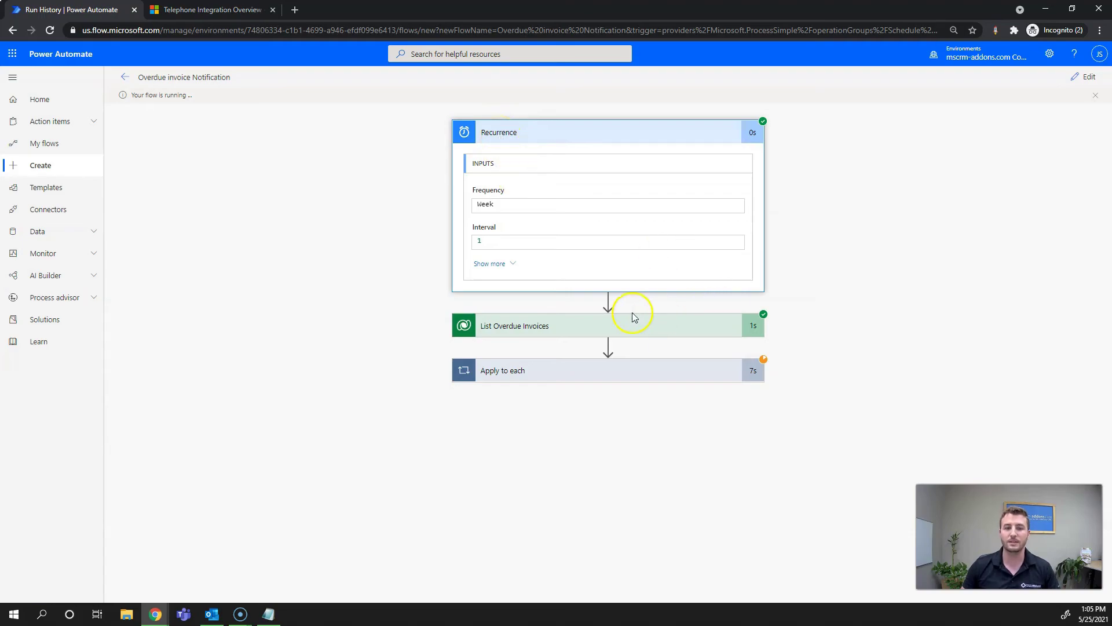
pyautogui.click(626, 337)
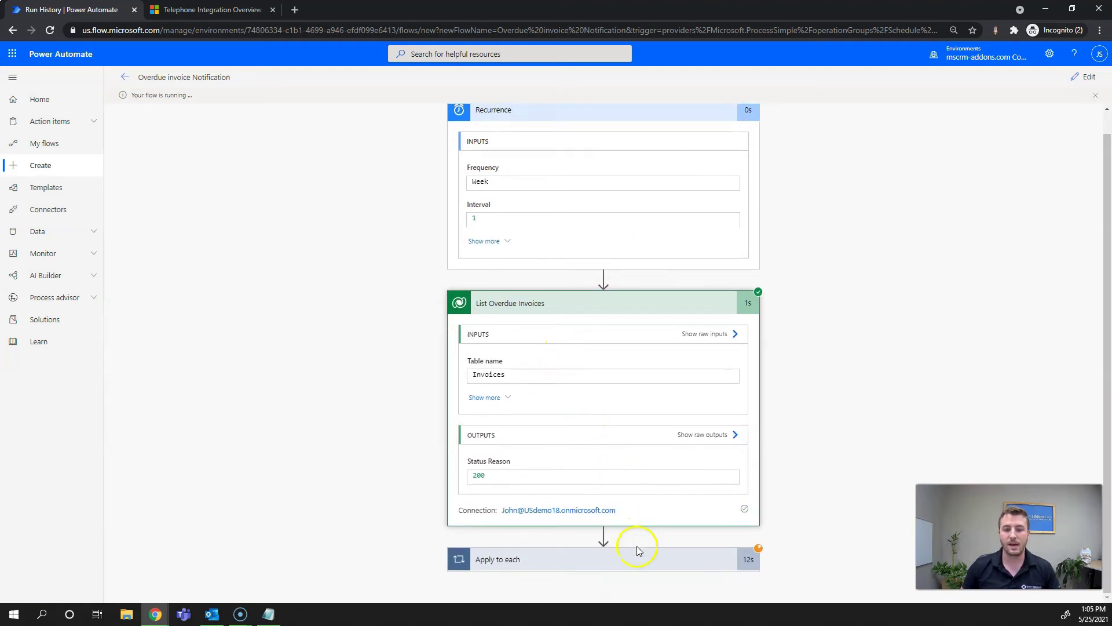
pyautogui.click(635, 555)
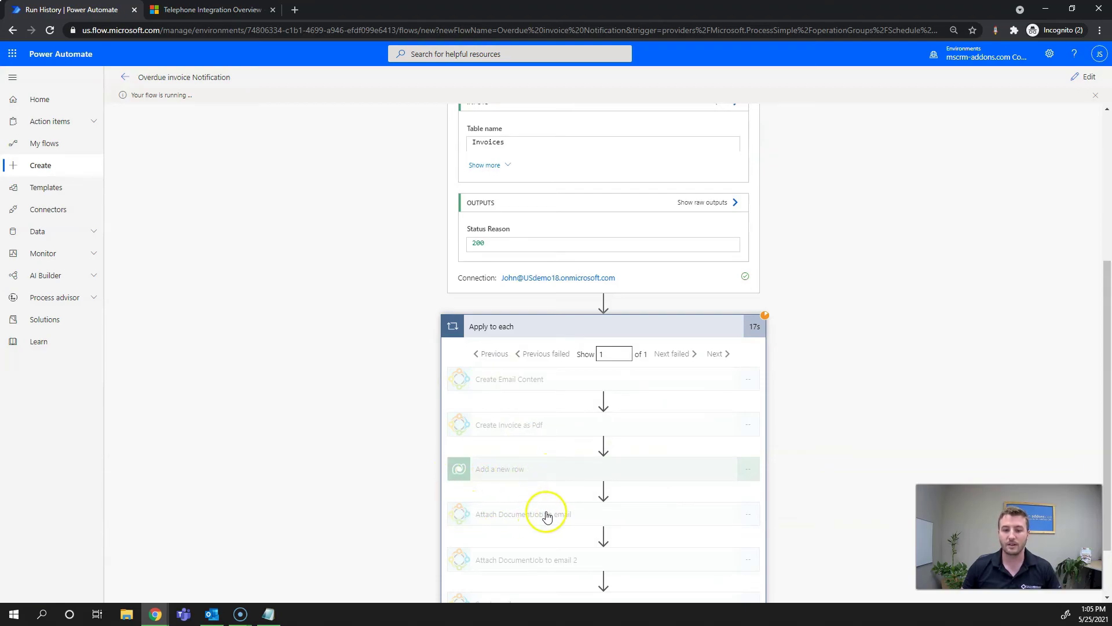
pyautogui.scroll(-2, 478, 513)
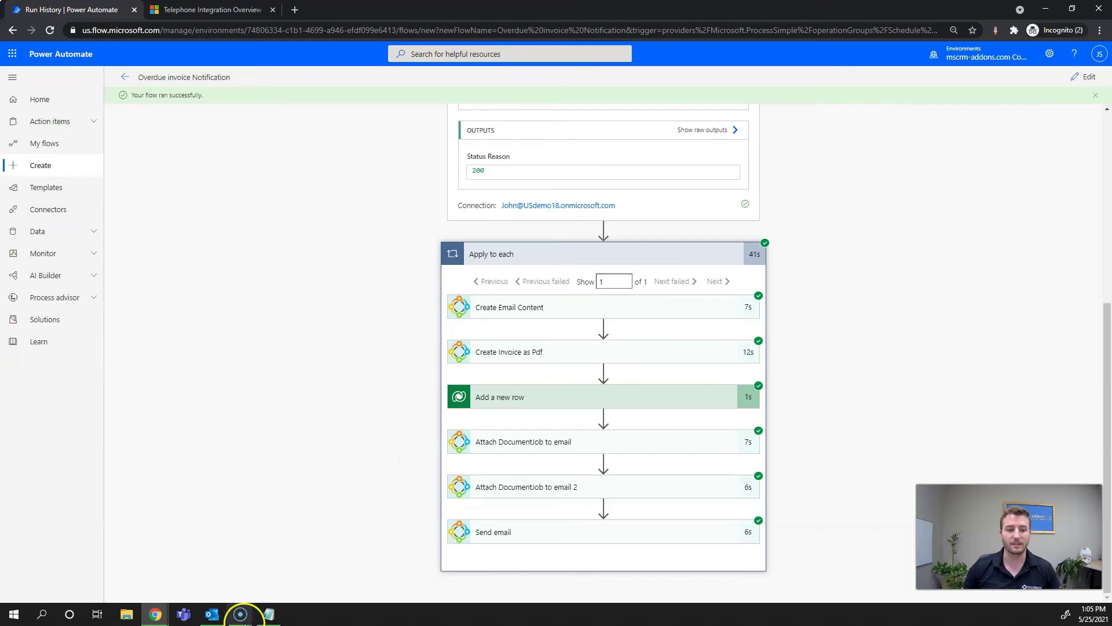
# Switch to Dynamics 365 and open the timeline details of the All MSCRM-ADDONS.COM Products invoice
pyautogui.click(197, 10)
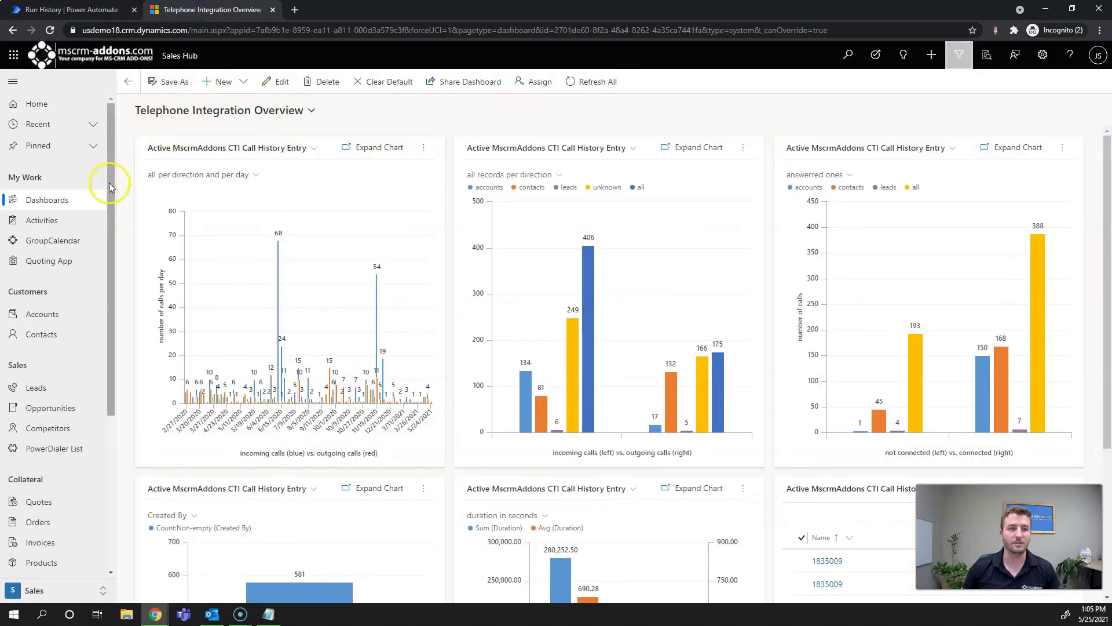
pyautogui.click(40, 541)
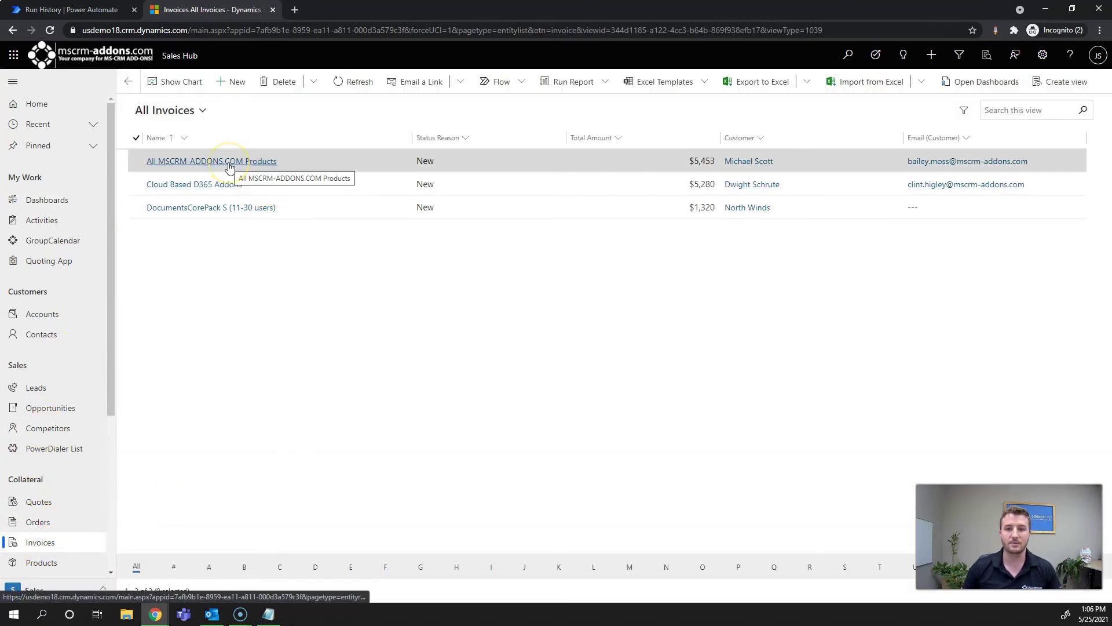
pyautogui.click(241, 163)
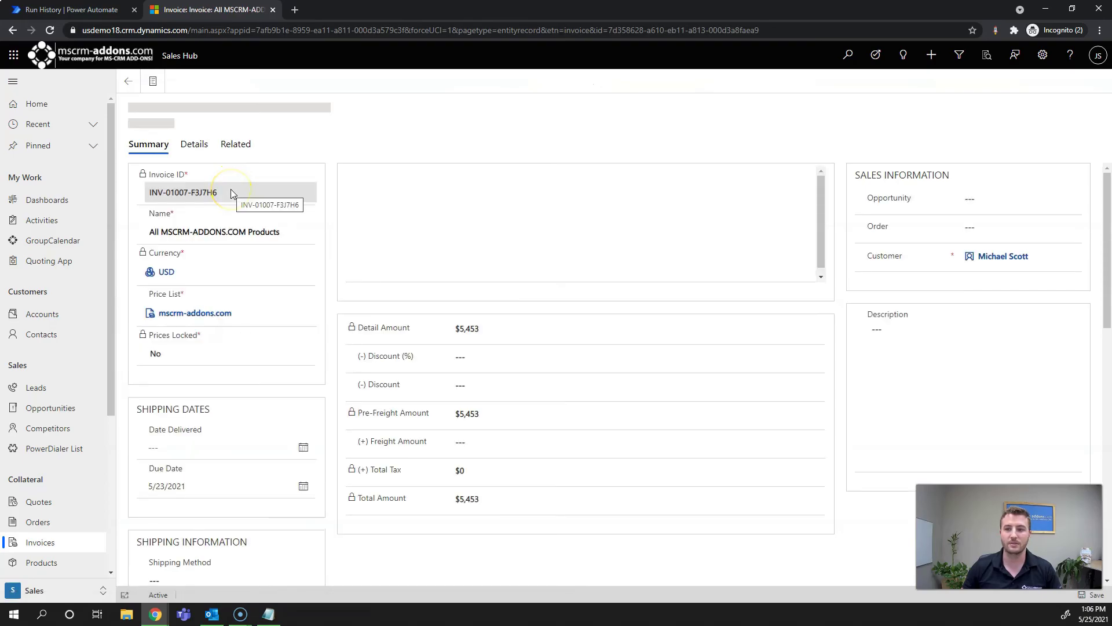
pyautogui.click(206, 149)
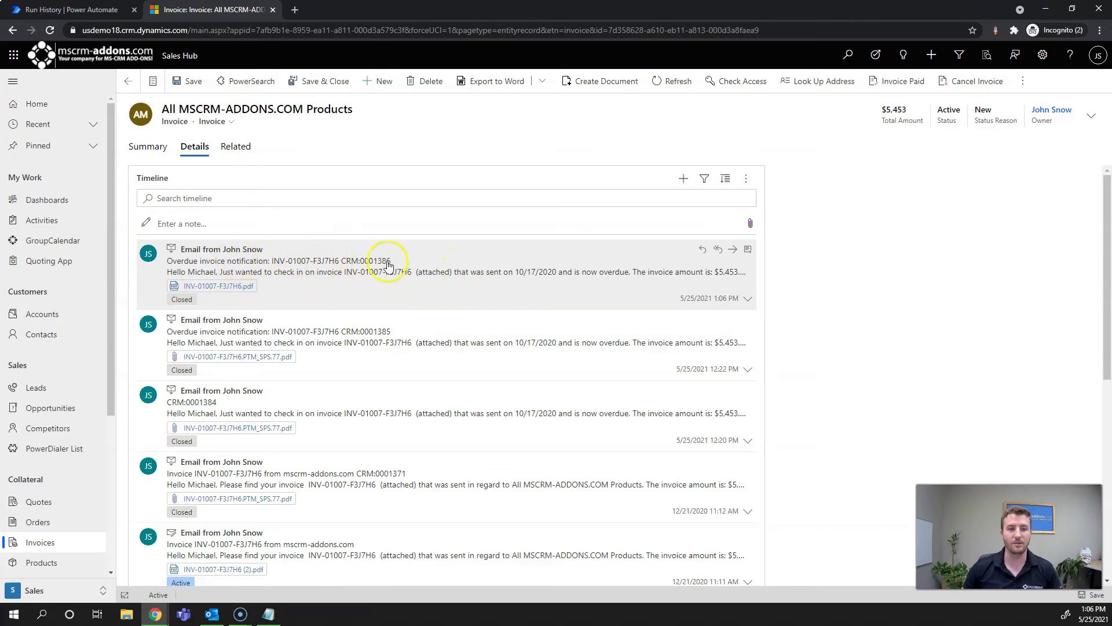
# Open the newest overdue invoice notification email from the invoice's timeline and review its recipient, subject, body and attachment
pyautogui.click(406, 264)
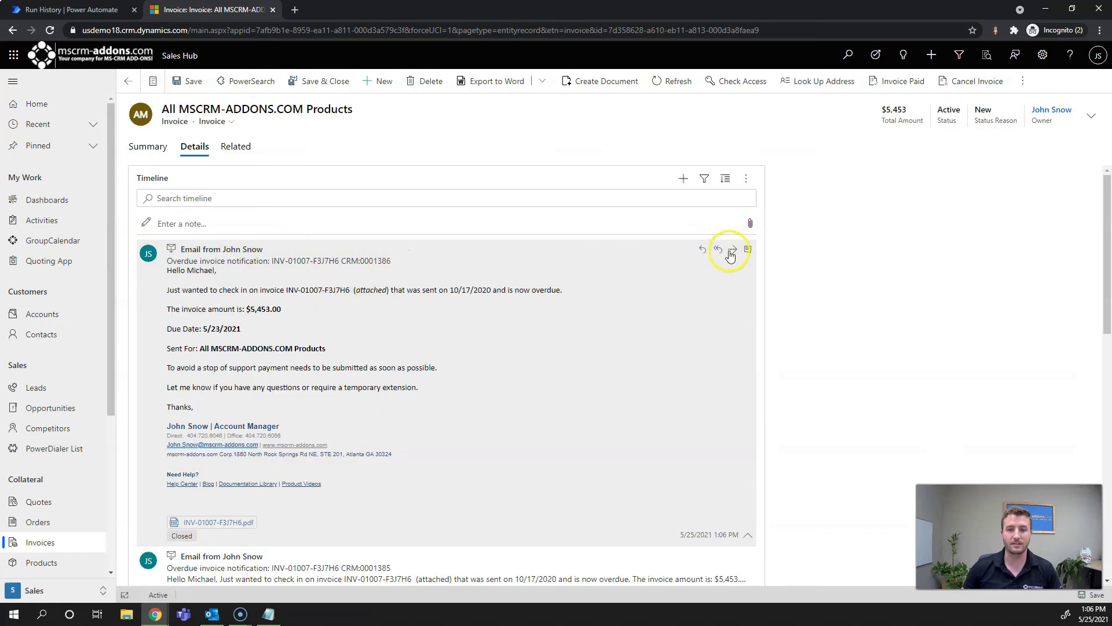
pyautogui.click(748, 249)
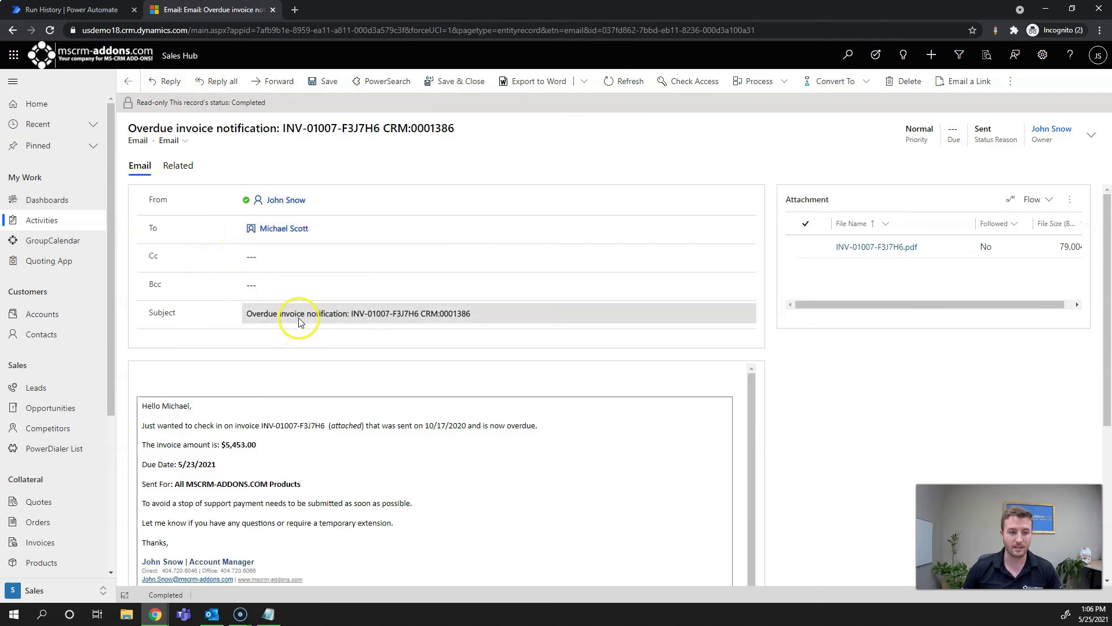
pyautogui.scroll(-3, 259, 390)
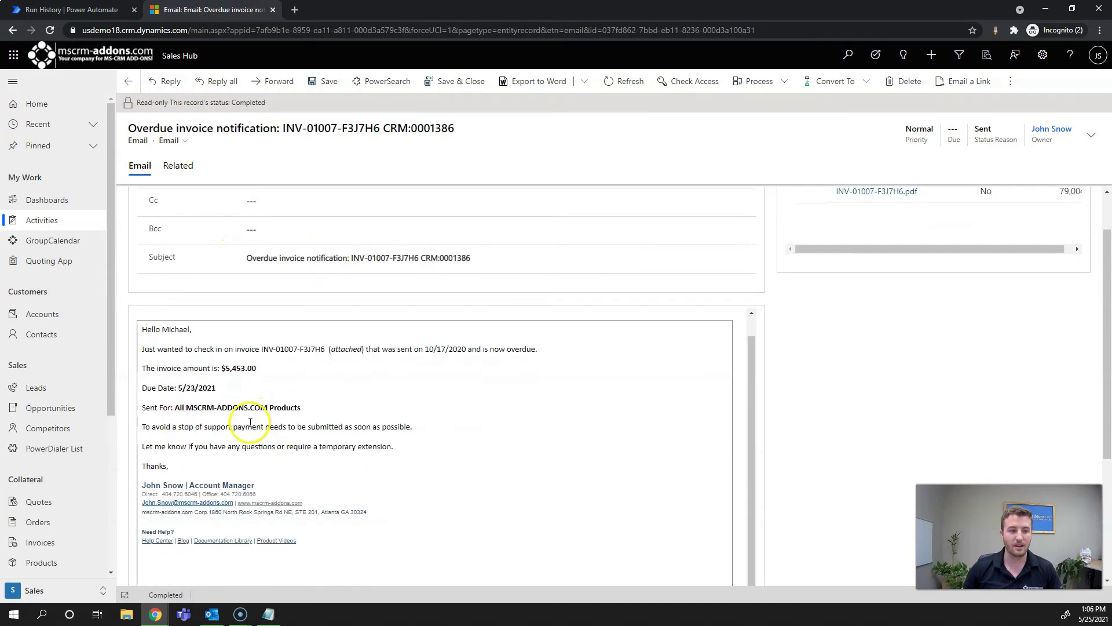
pyautogui.scroll(3, 641, 415)
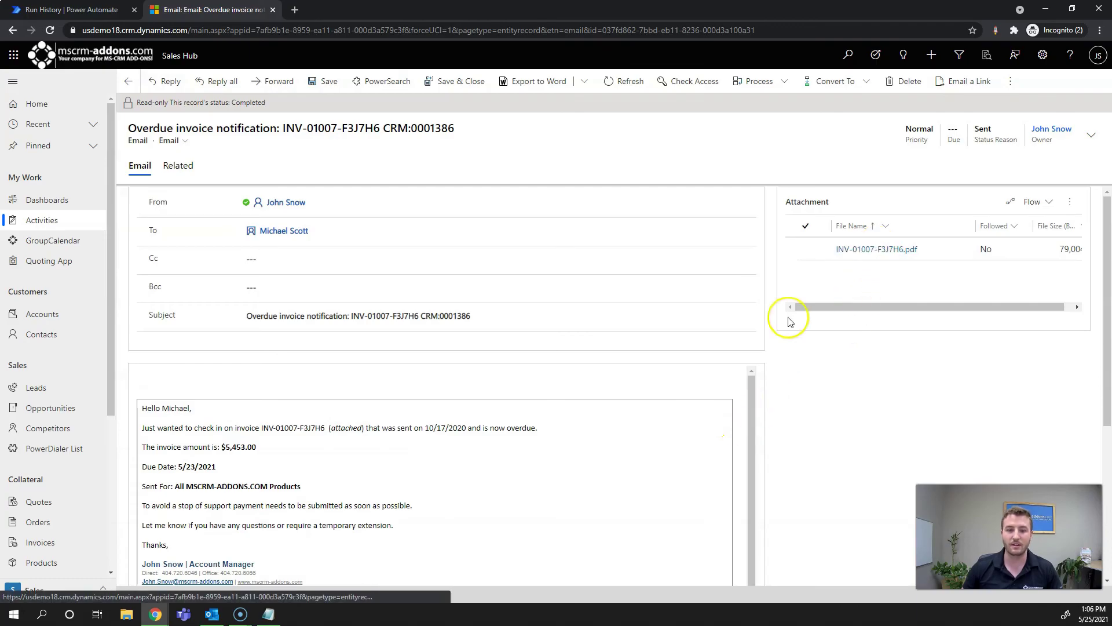
# Switch to Outlook, open the newest overdue invoice notification in the inbox and review its attached invoice PDF
pyautogui.click(213, 617)
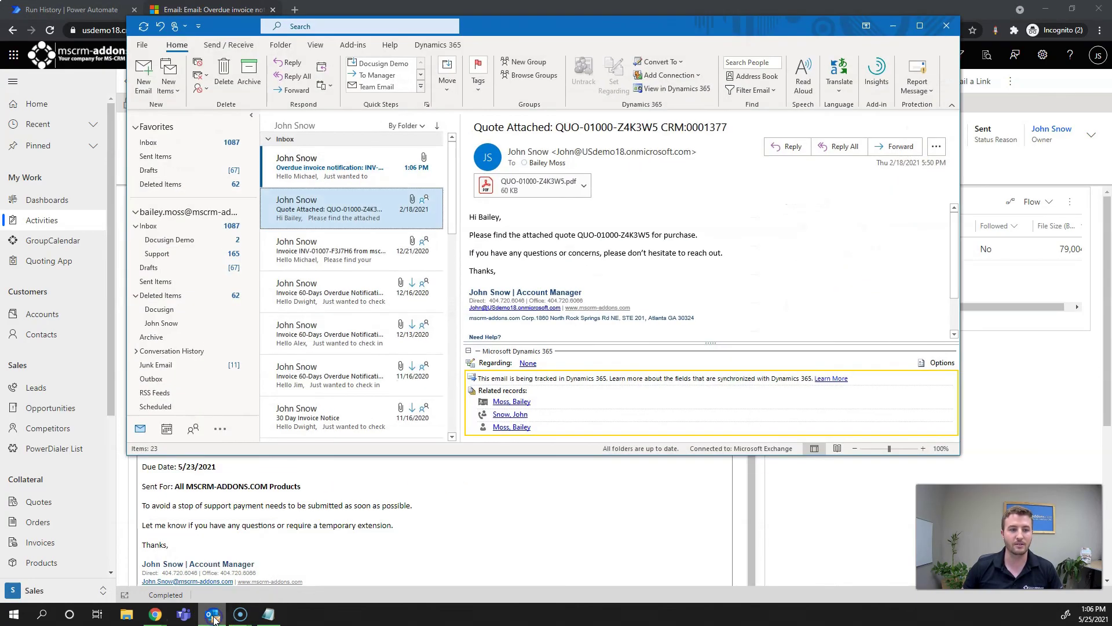
pyautogui.click(342, 165)
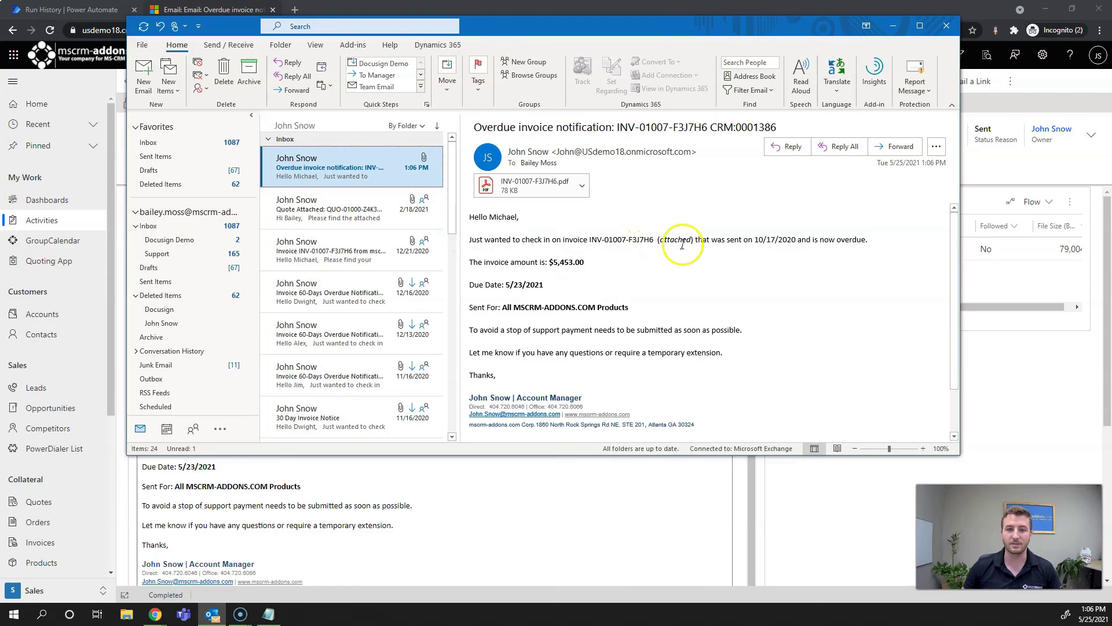
pyautogui.click(544, 184)
pyautogui.doubleClick(545, 184)
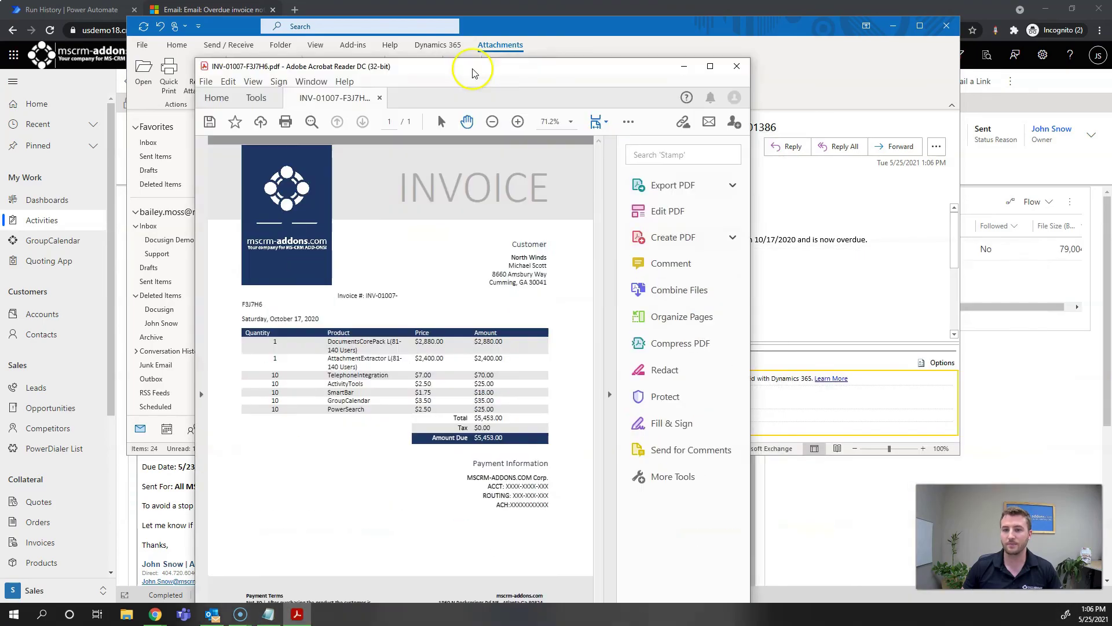
pyautogui.scroll(-3, 445, 301)
pyautogui.scroll(-10, 445, 302)
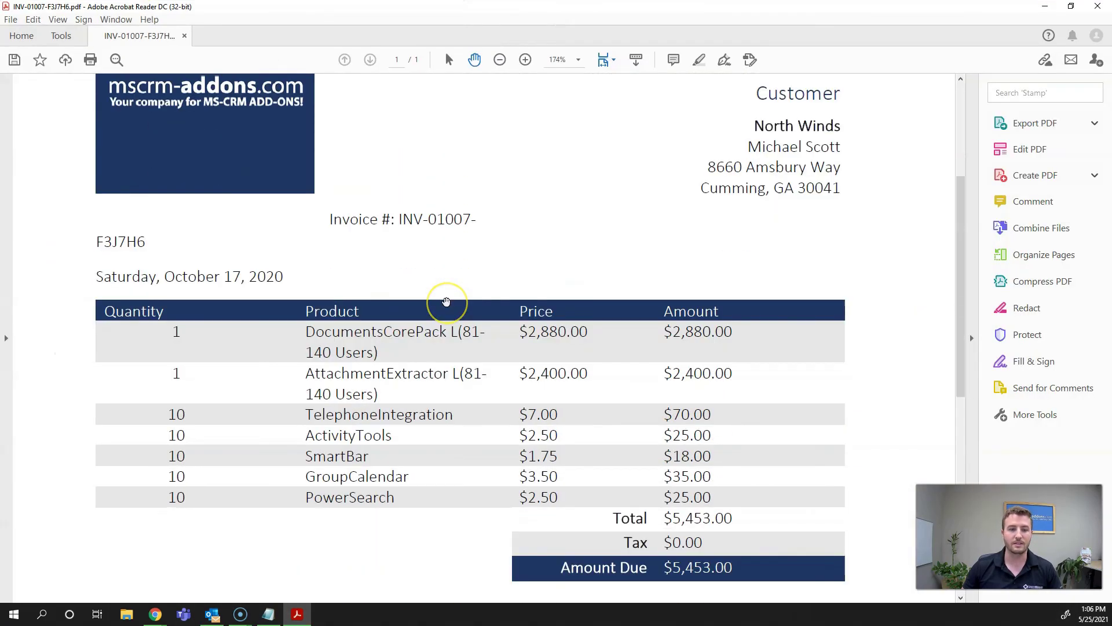